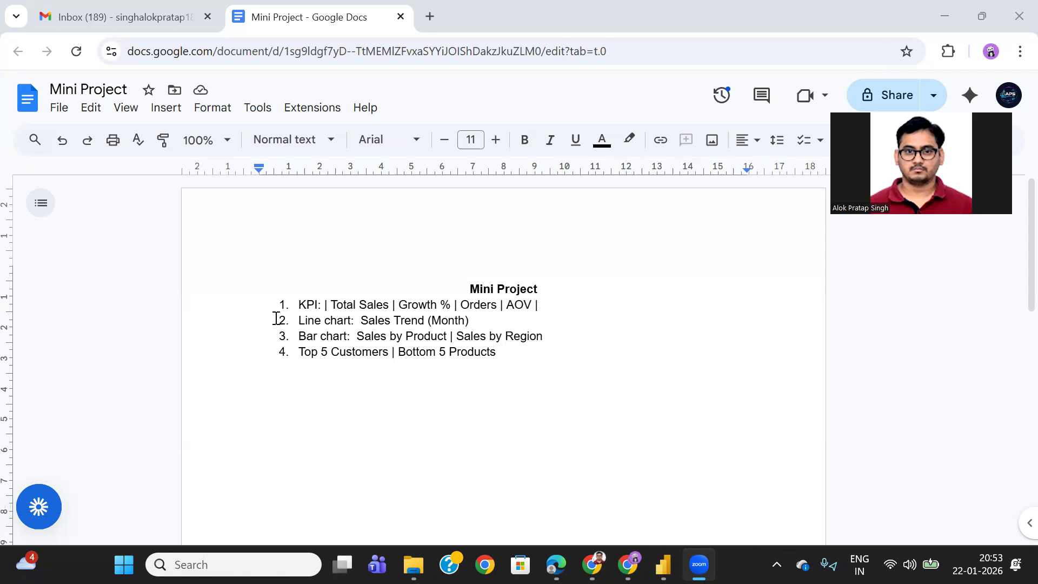
Review the Mini Project requirements for the line chart, the bar charts, and the top 5 customers and bottom 5 products
drag(301, 322, 480, 318)
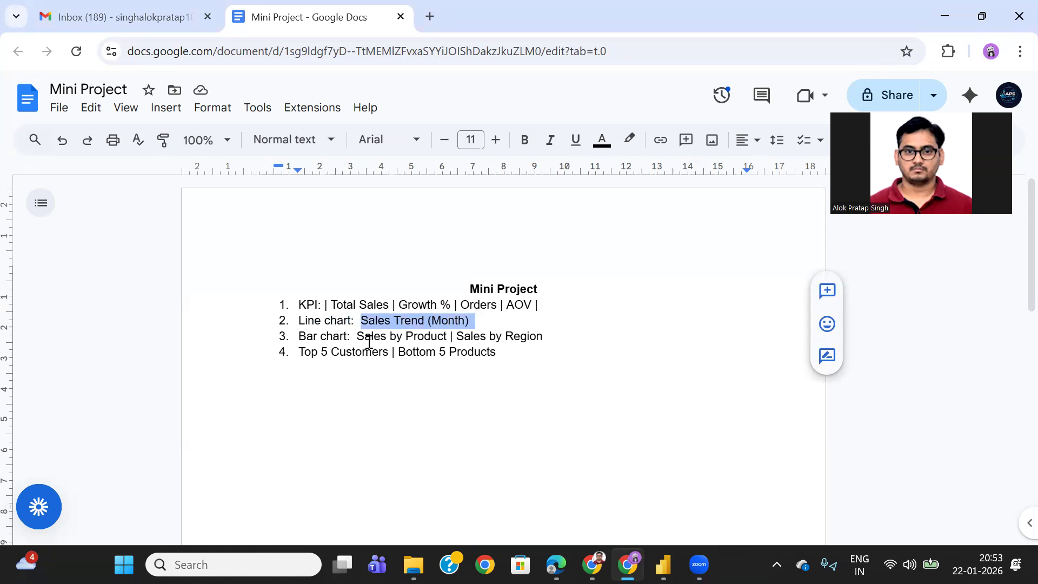
drag(357, 339, 533, 336)
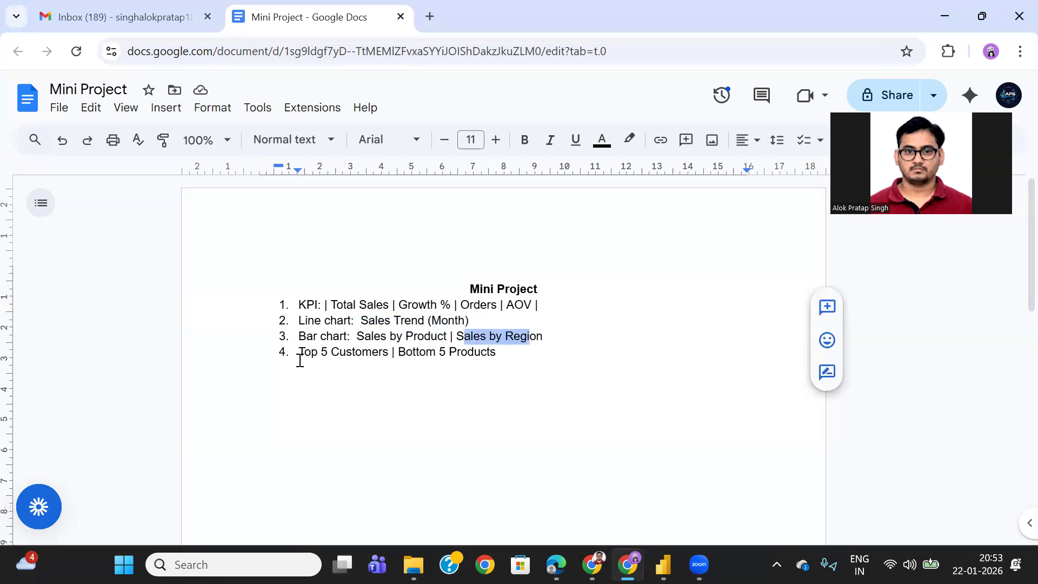
drag(300, 357, 390, 359)
click(407, 354)
drag(467, 354, 499, 355)
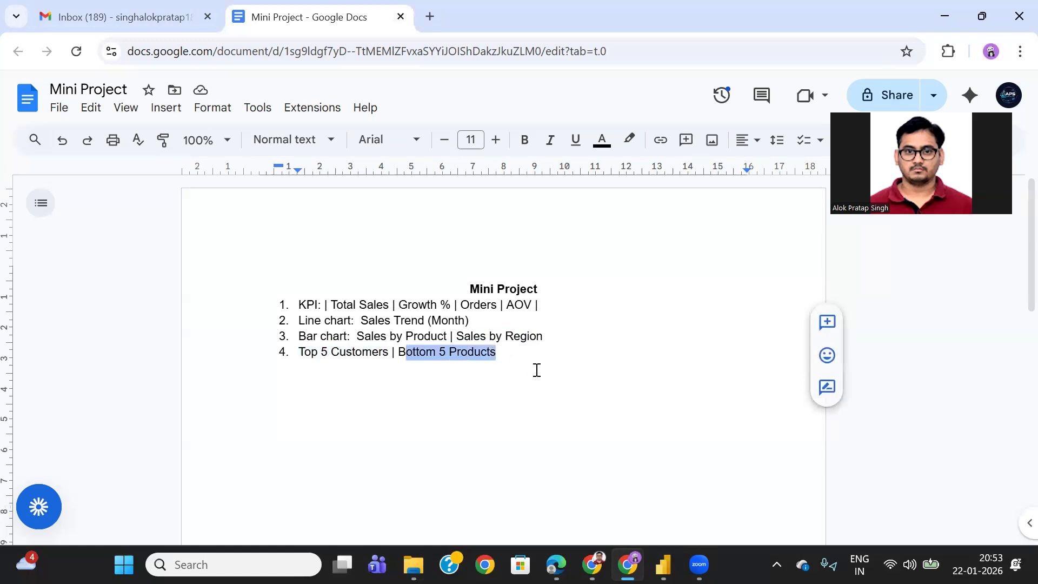
click(536, 371)
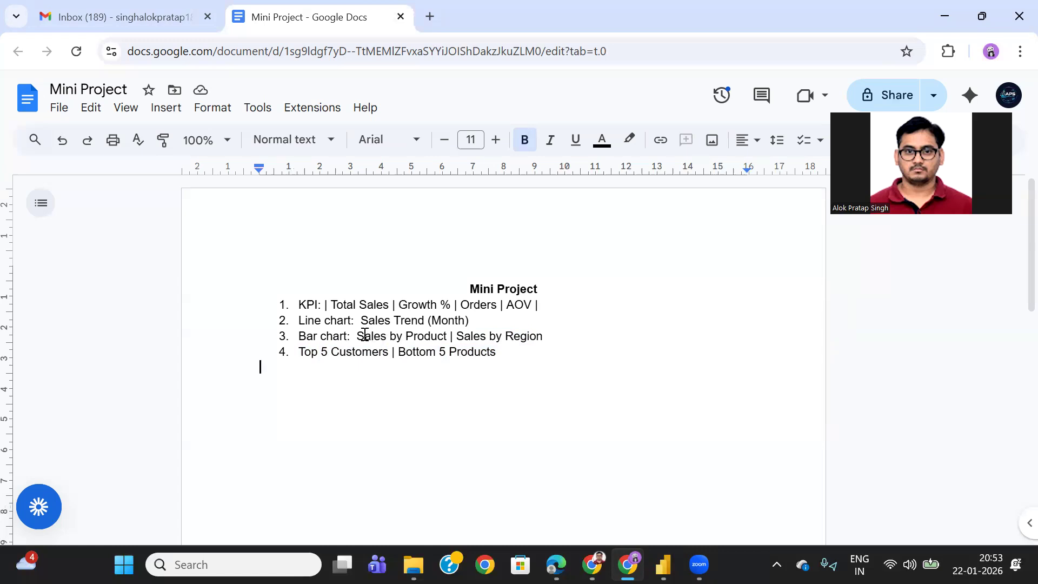
Replace "Bar" with "Pie or Donut" in the third item of the Mini Project list
drag(357, 337, 536, 337)
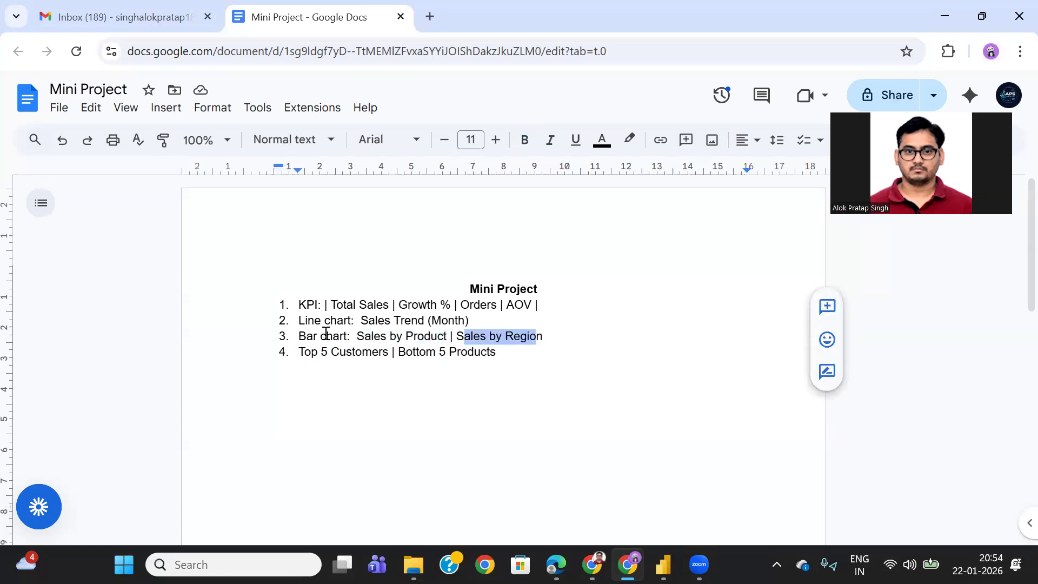
double_click(297, 336)
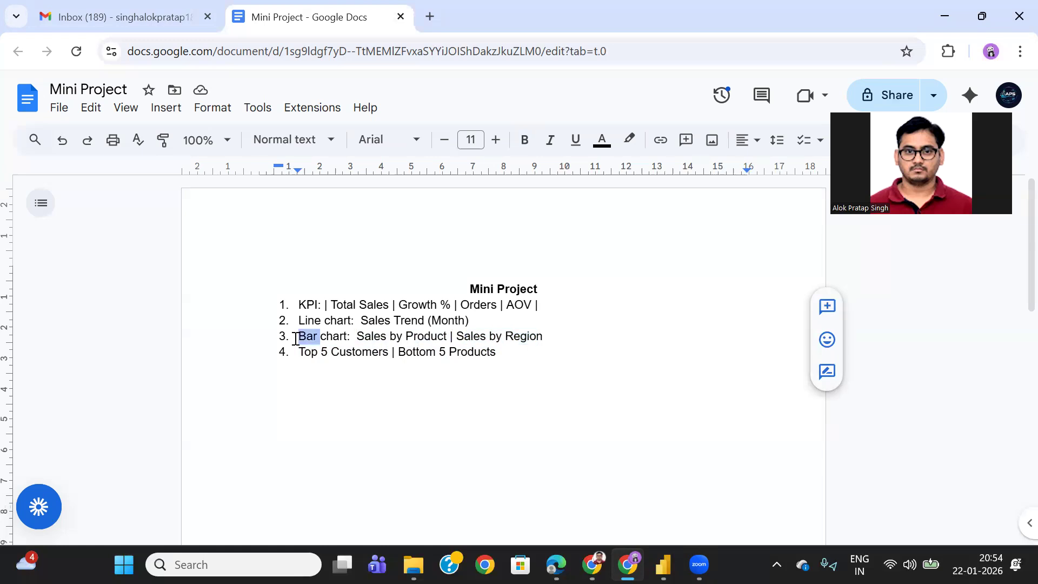
text(Pie)
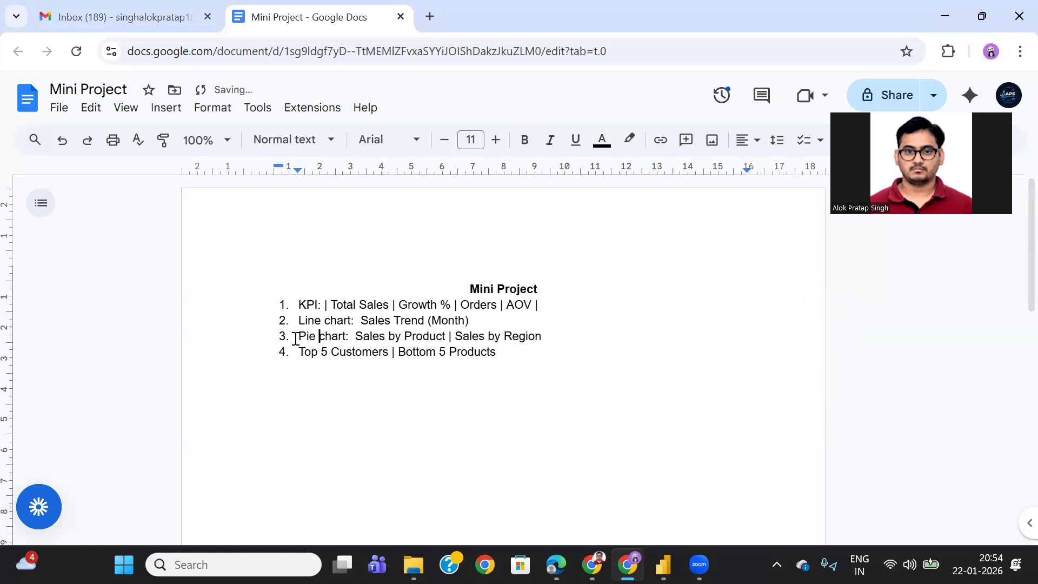
text( or Do)
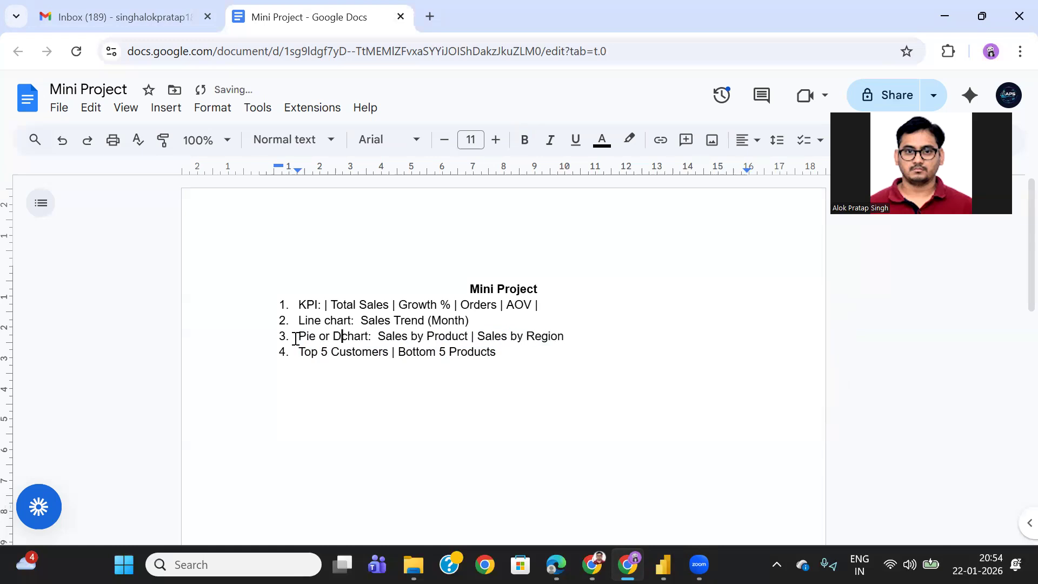
text(nut)
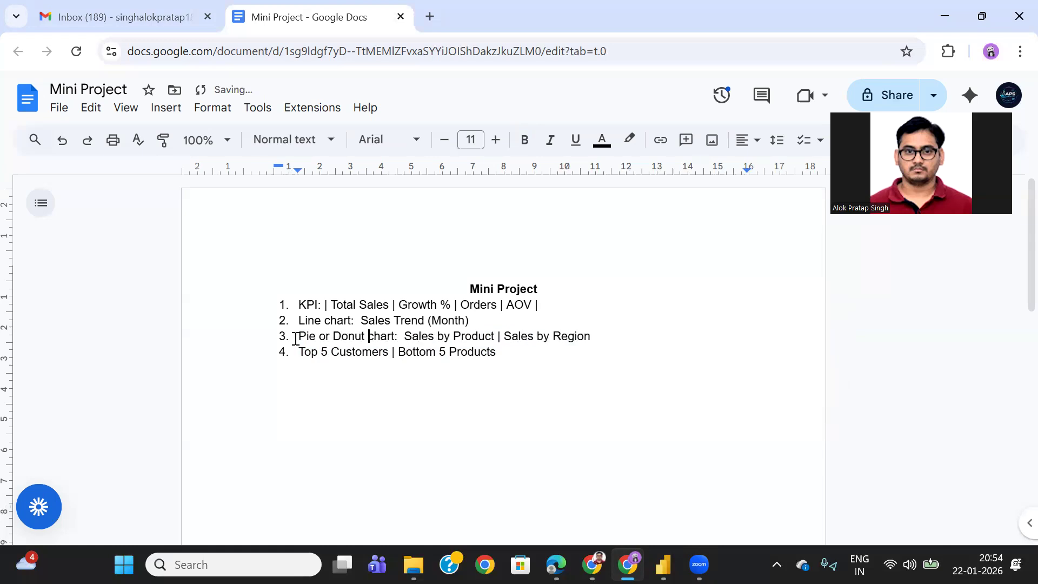
click(558, 375)
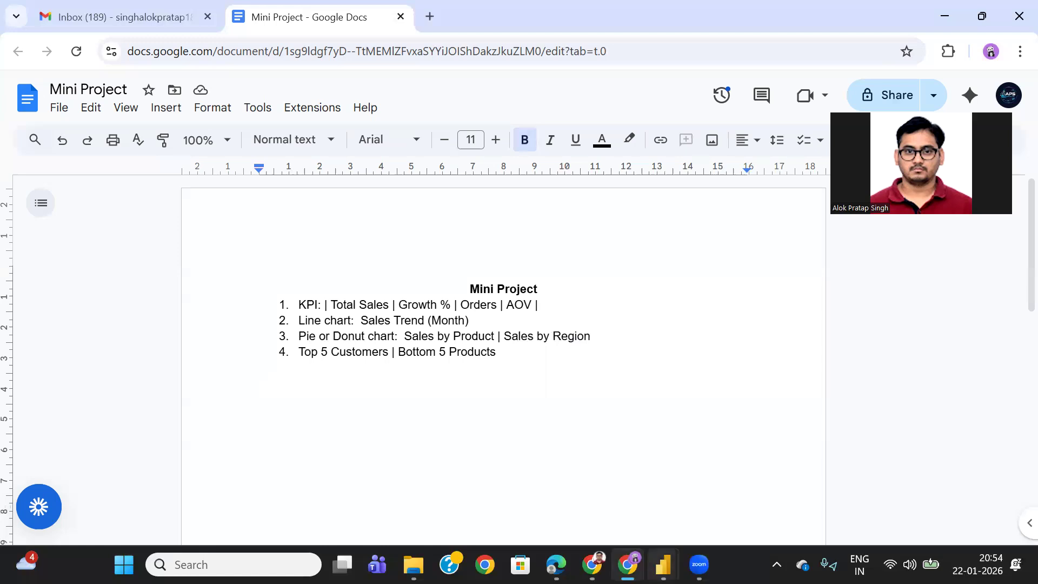
Switch to Power BI Desktop, apply the pending query changes in the dynamic parameter report, and close it
mouse_move(663, 565)
click(693, 494)
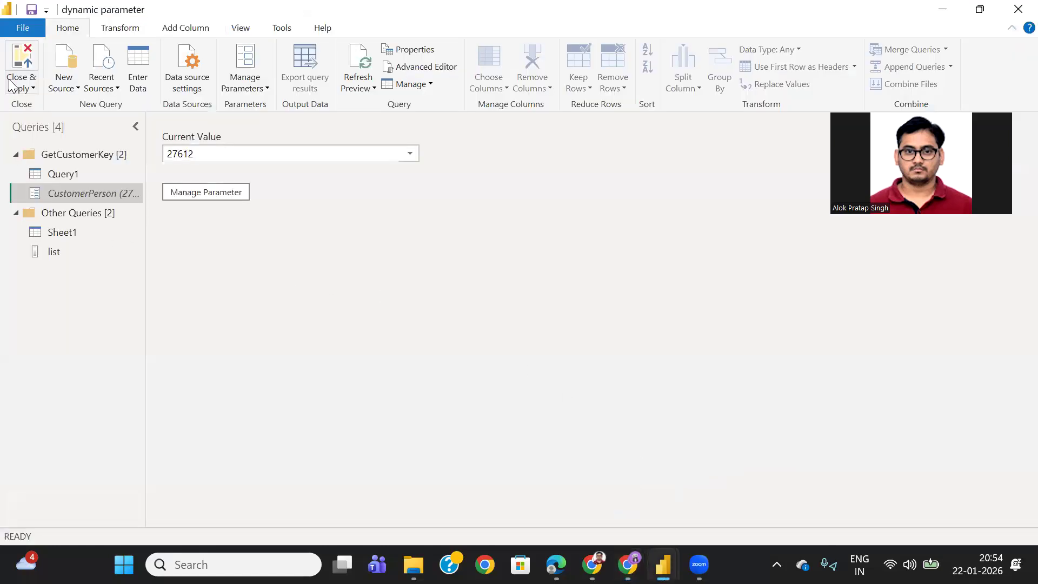
click(21, 84)
click(37, 105)
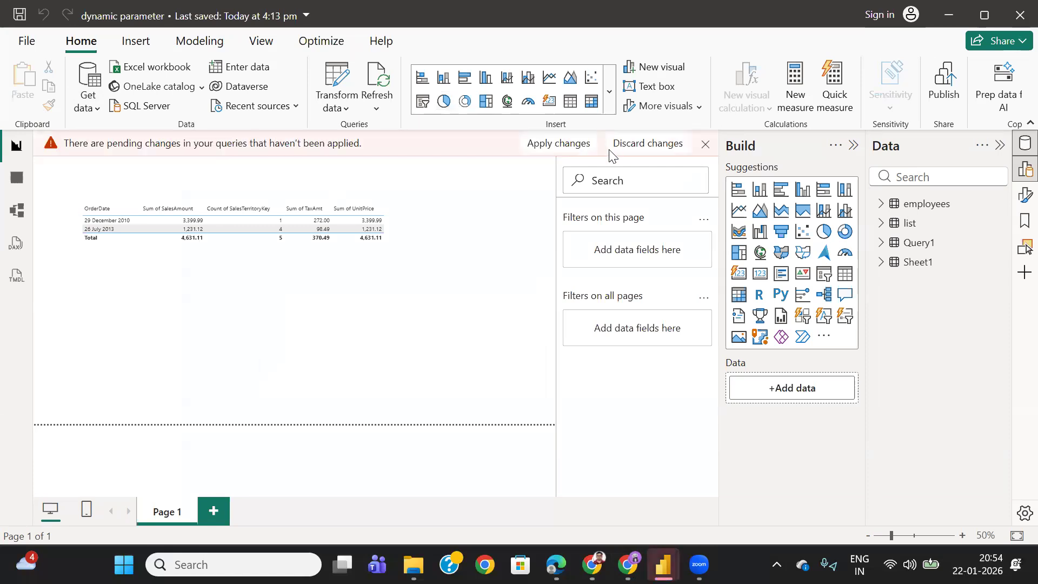
click(569, 145)
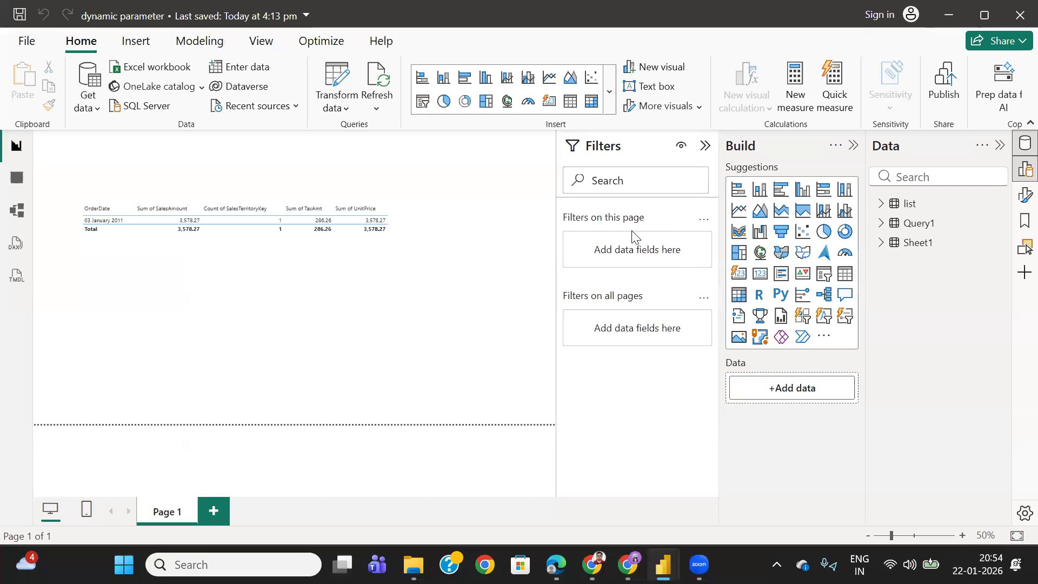
click(514, 305)
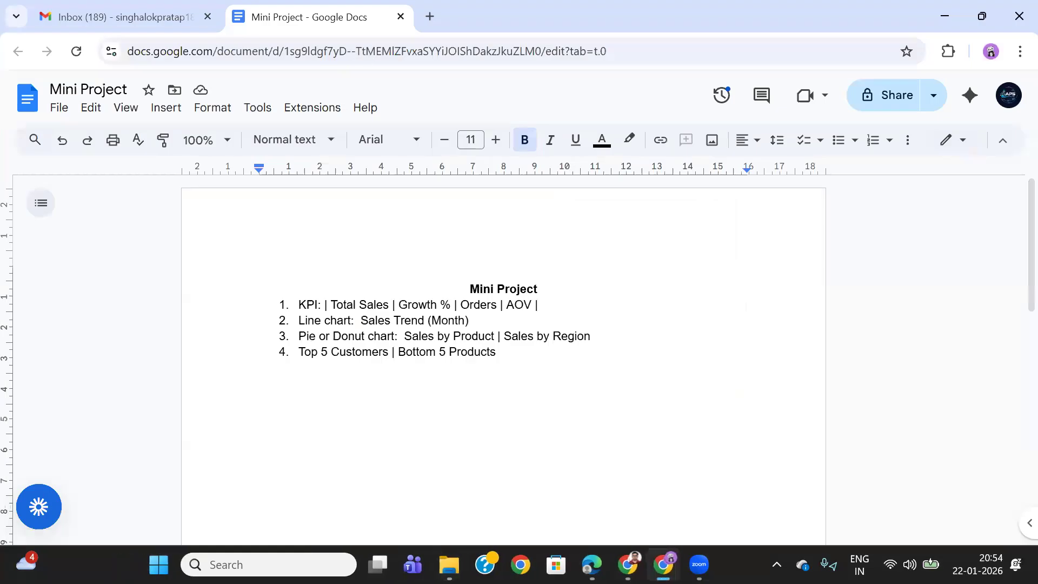
Open the Microsoft Store and search for "power bi" to locate Power BI Desktop
key(super)
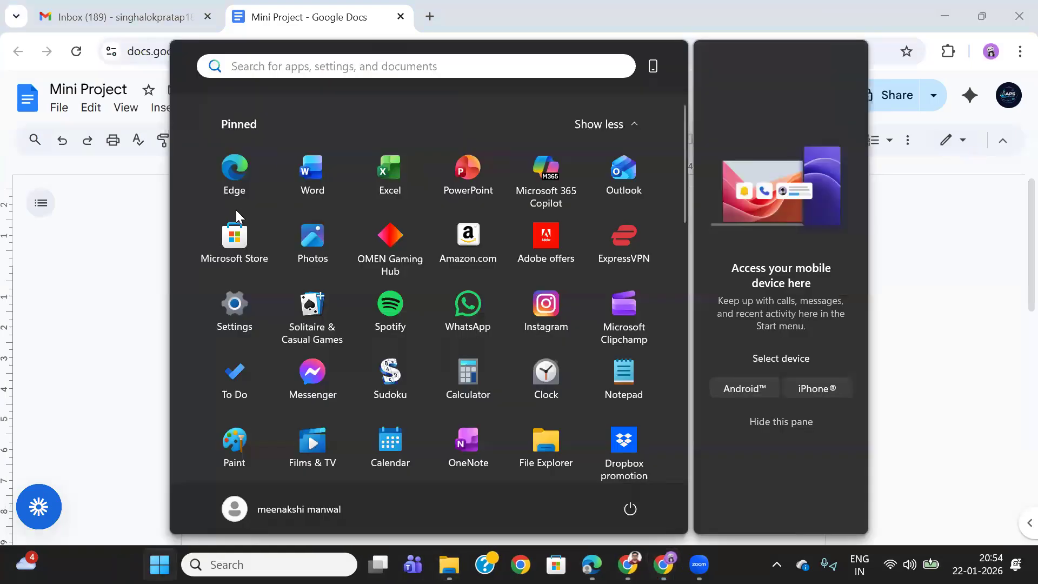
click(232, 247)
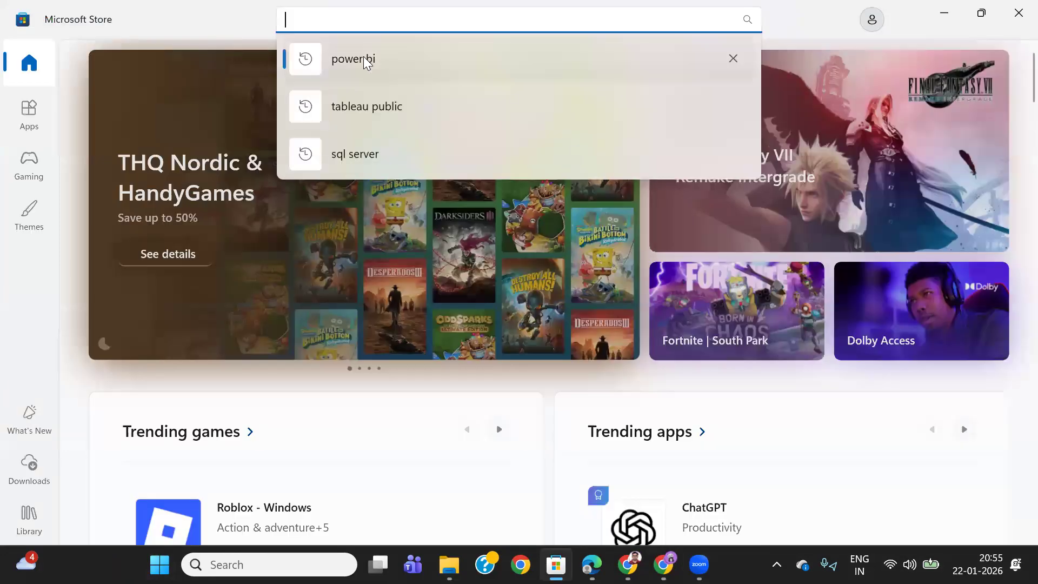
click(364, 60)
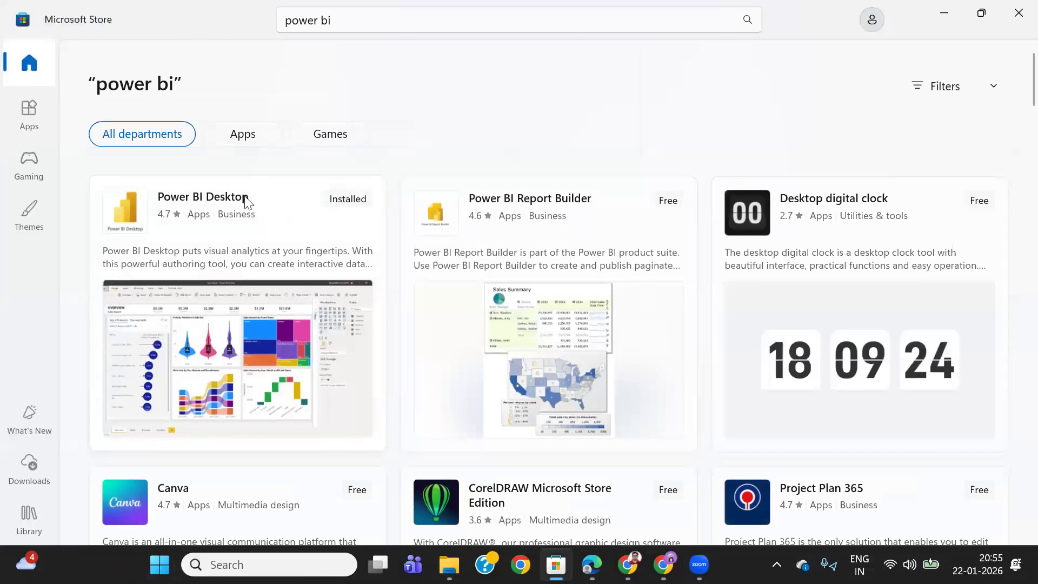
mouse_move(218, 196)
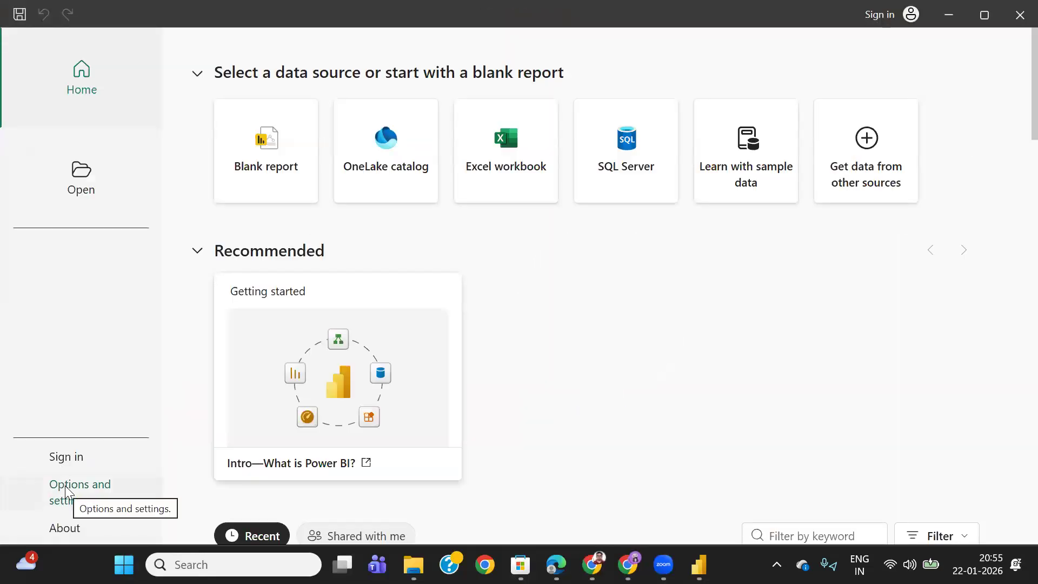
In Power BI Desktop's global Data Load options, turn off Auto date/time for new files
click(67, 494)
click(255, 141)
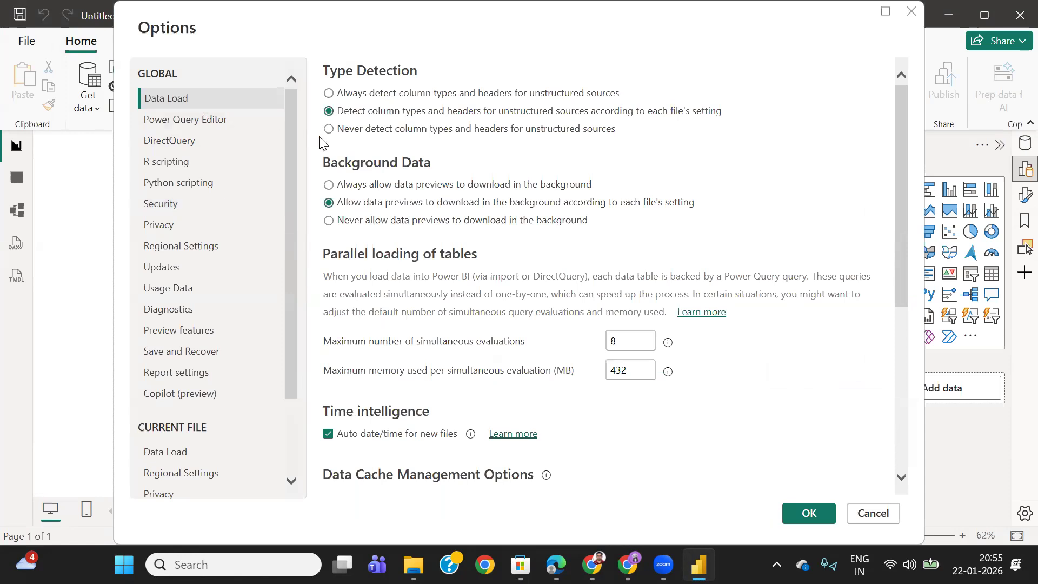
scroll(371, 205, down, 2)
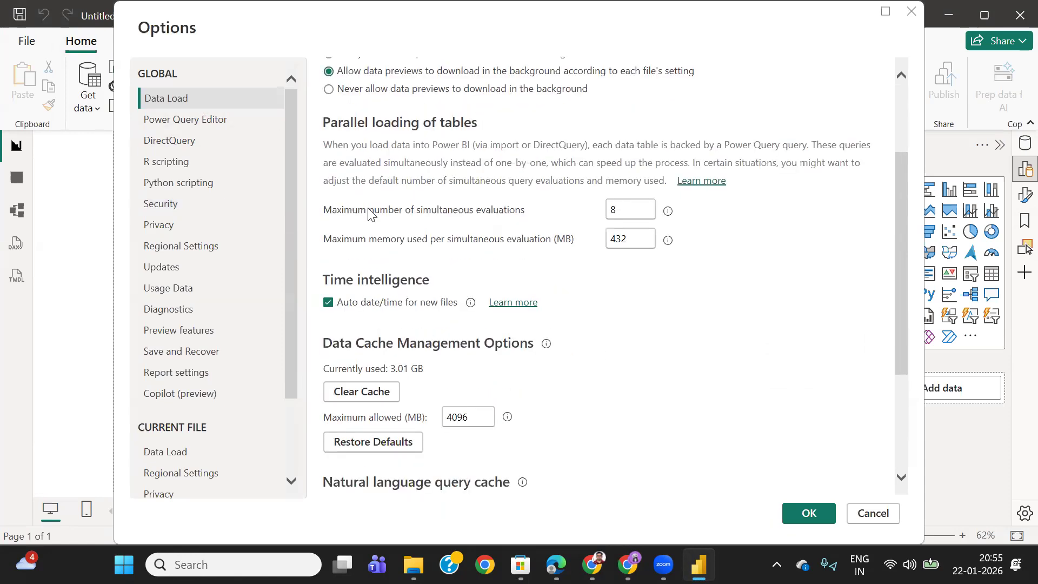
click(329, 303)
scroll(438, 233, down, 2)
scroll(487, 262, down, 1)
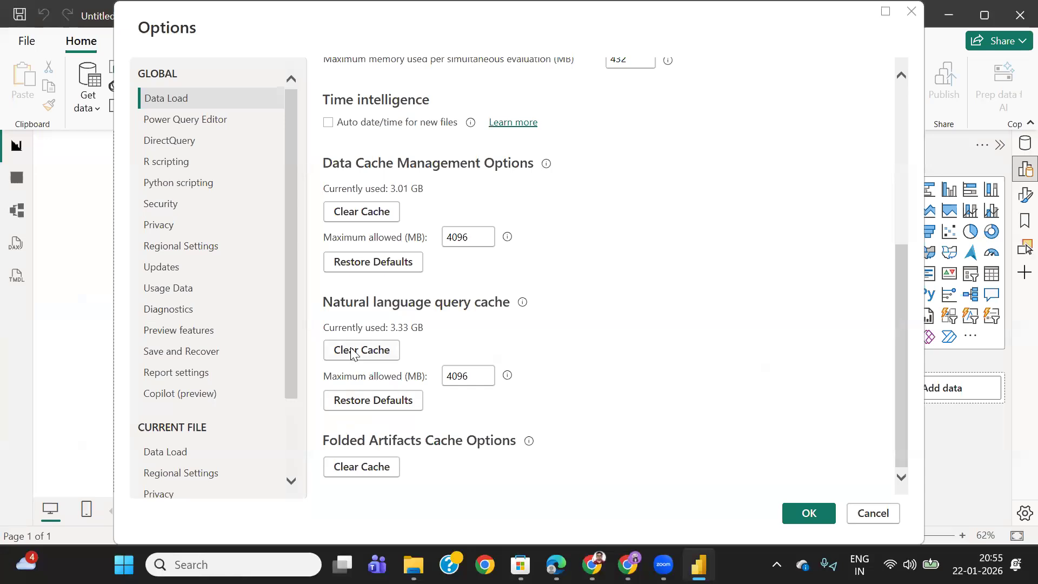
Review the global option pages from Power Query Editor through scripting, privacy, regional settings, updates and usage data to Diagnostics
click(172, 126)
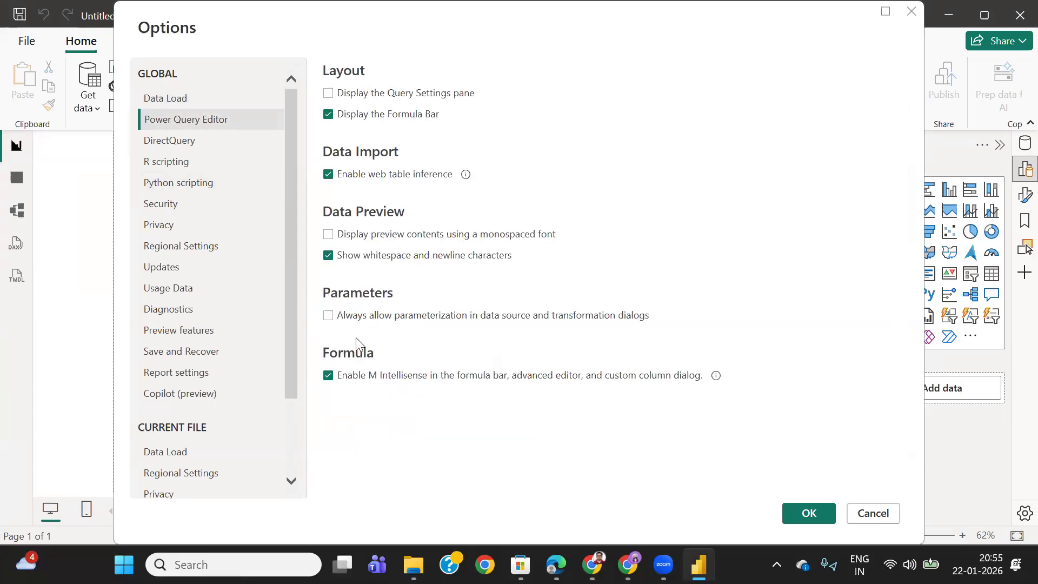
click(188, 143)
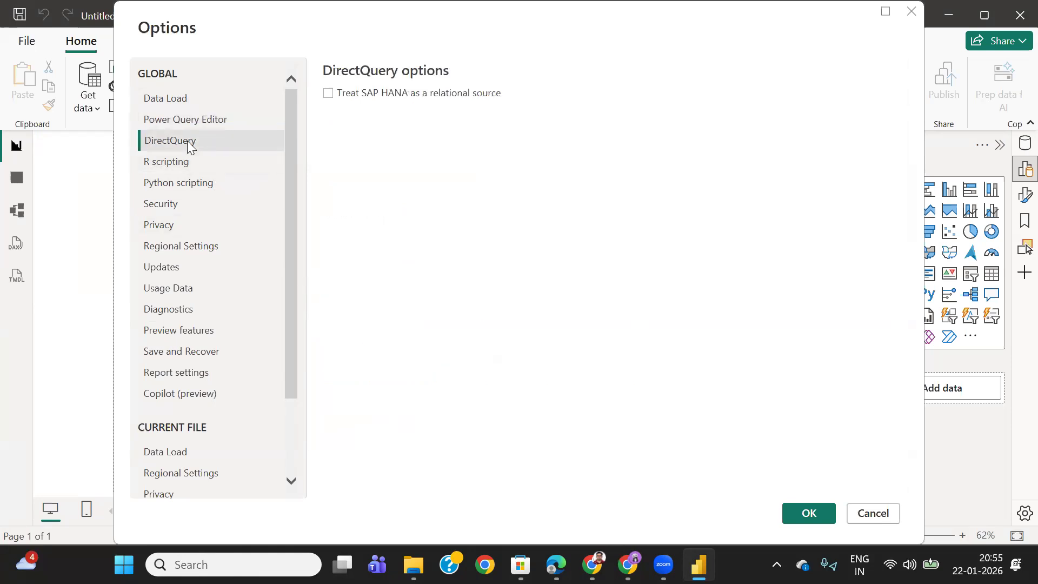
click(190, 162)
click(186, 183)
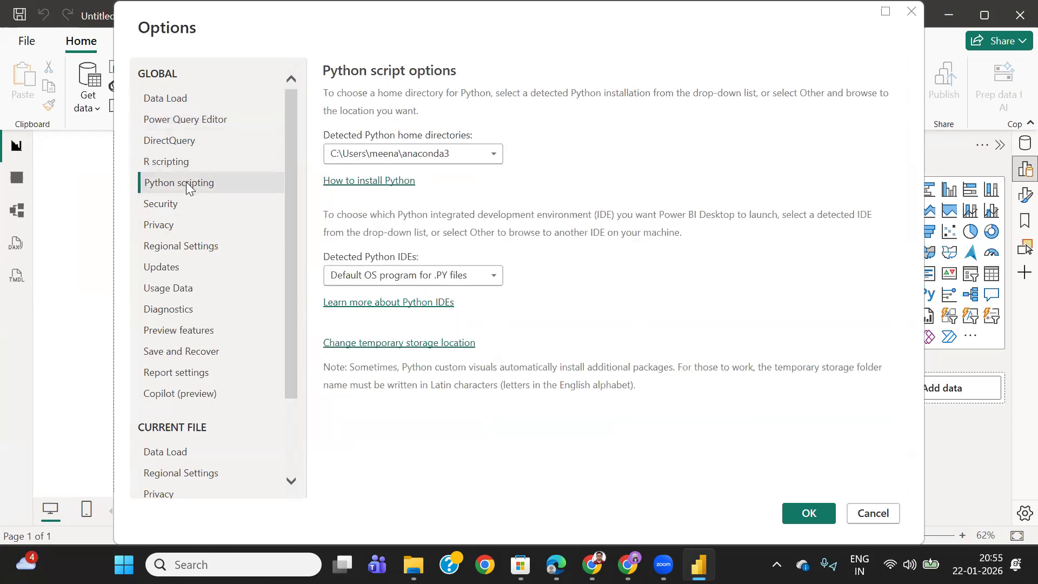
click(180, 224)
click(180, 241)
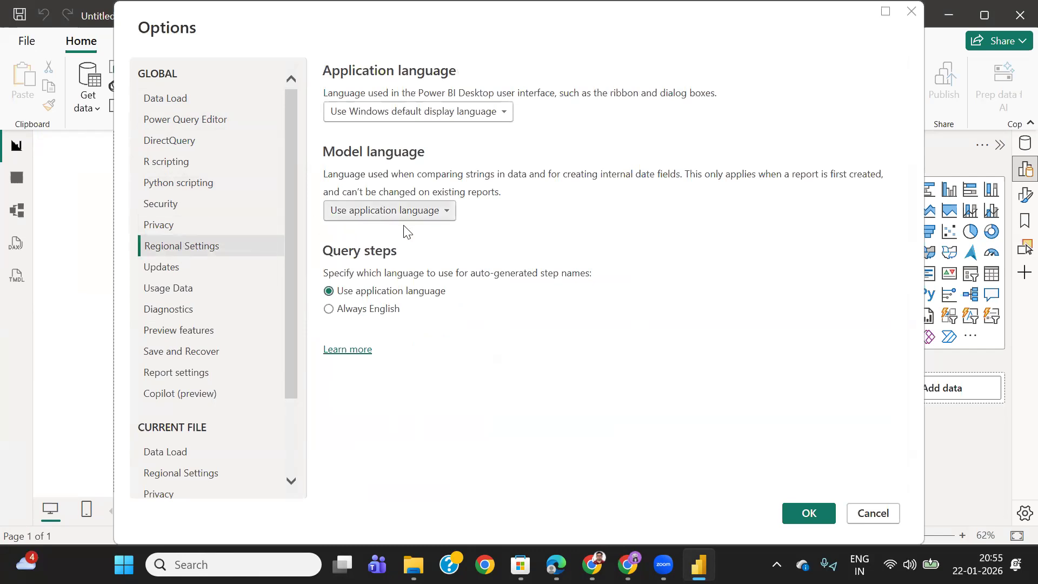
click(178, 272)
click(185, 290)
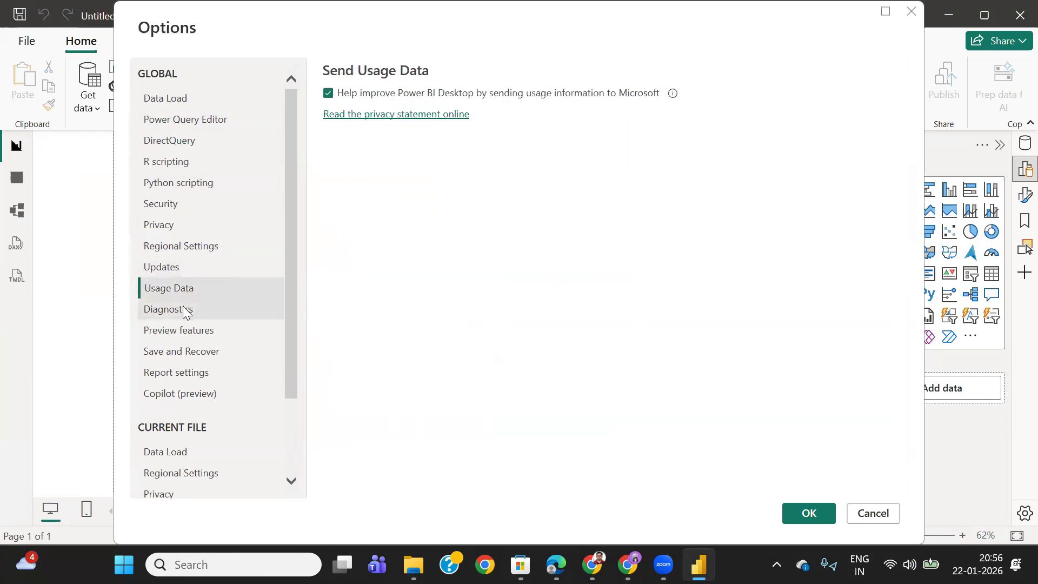
click(185, 312)
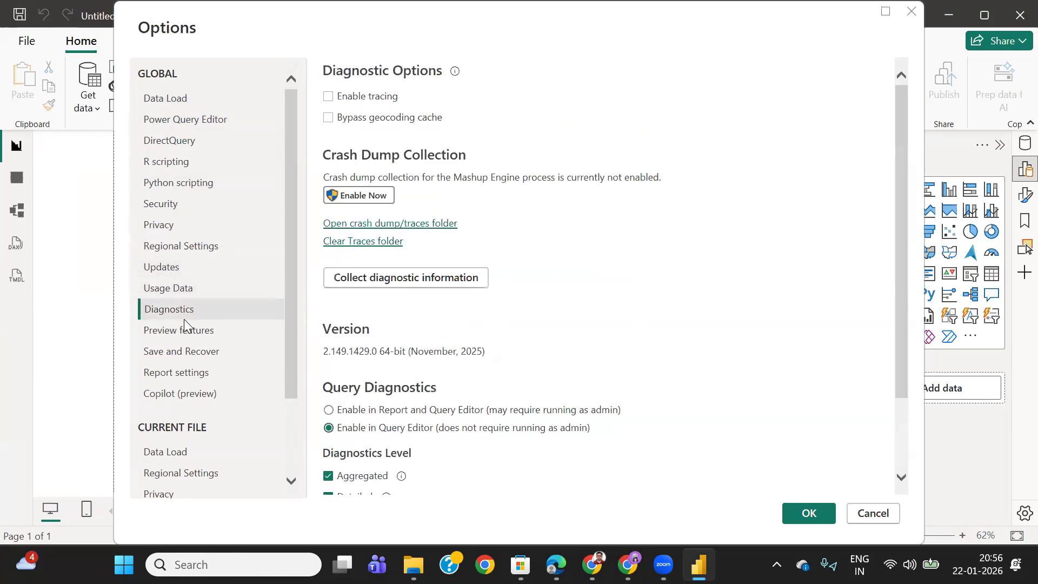
Examine the global Preview features list and which features are enabled
click(186, 324)
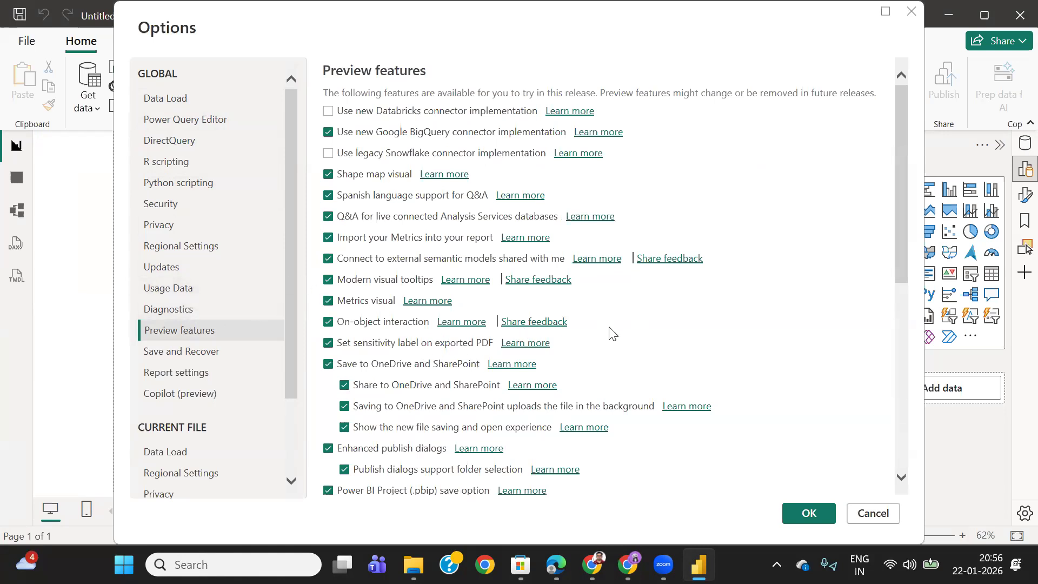
scroll(610, 333, down, 4)
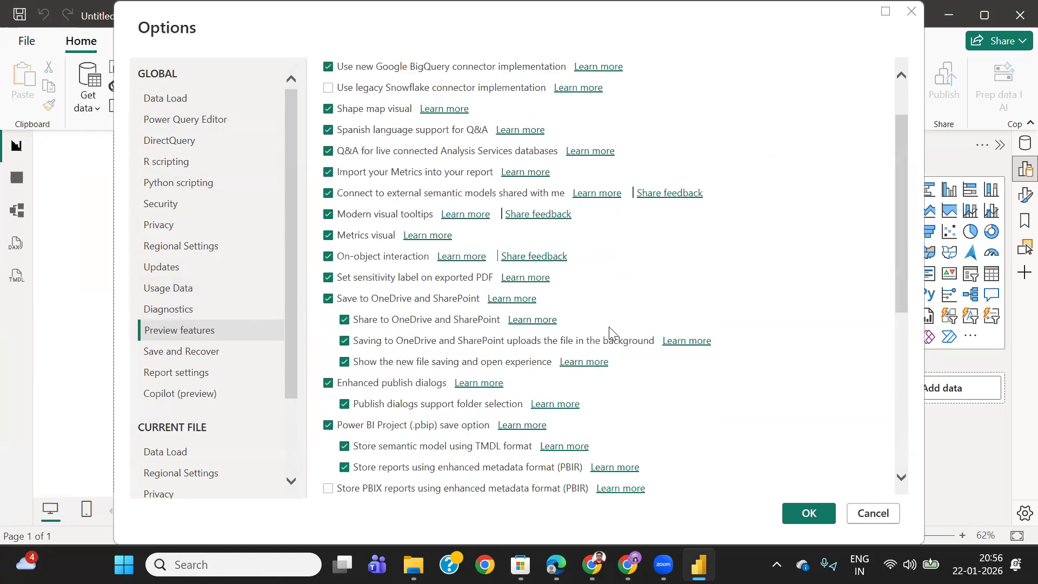
scroll(609, 331, up, 4)
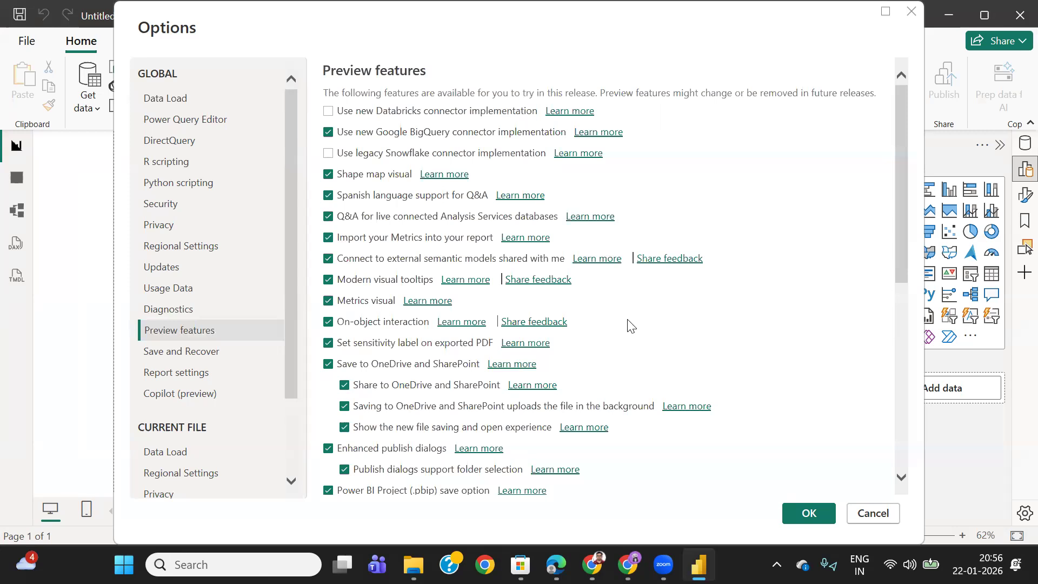
scroll(627, 325, down, 7)
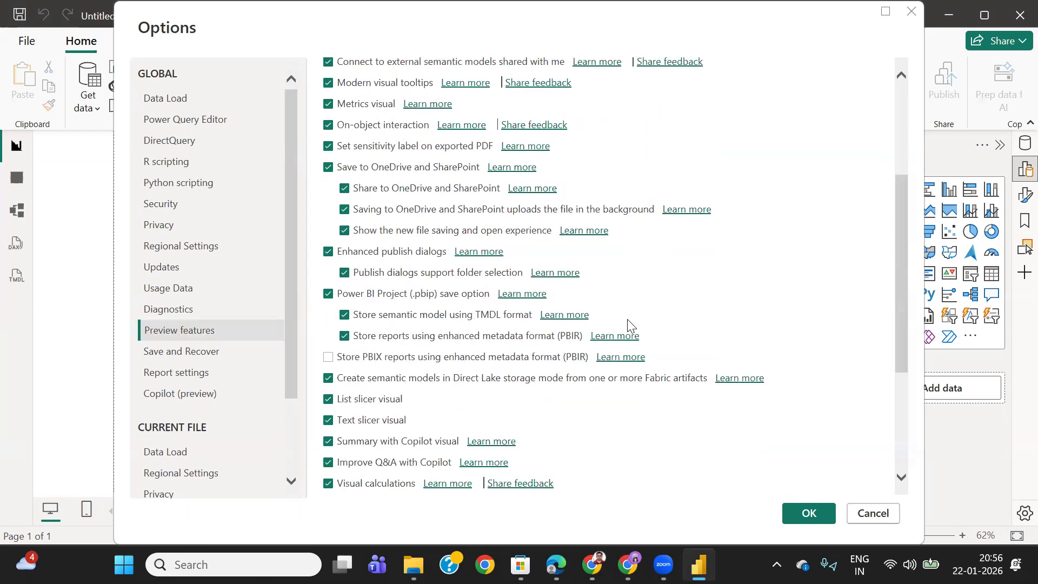
scroll(628, 321, down, 7)
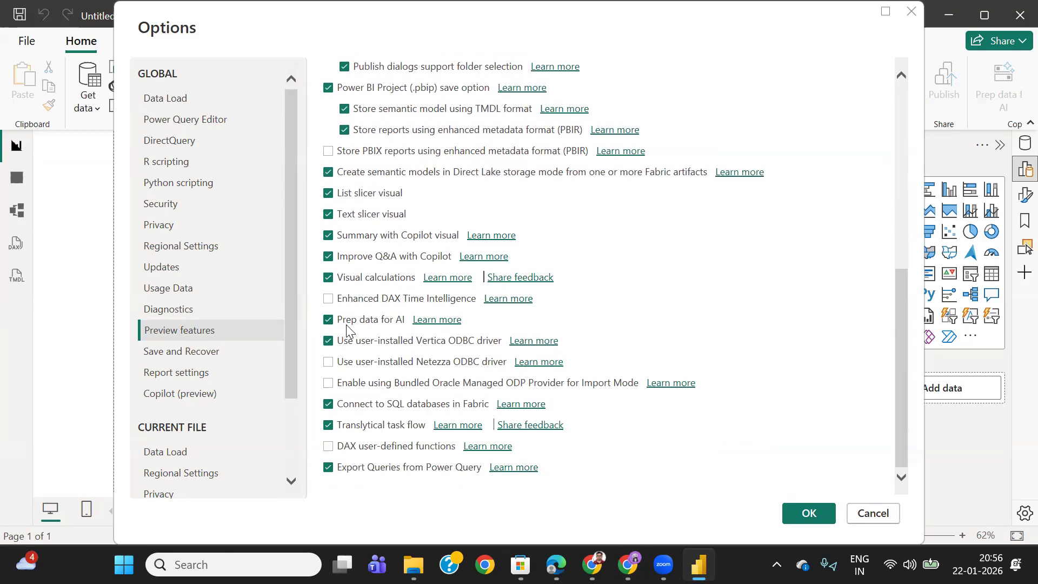
scroll(414, 414, up, 2)
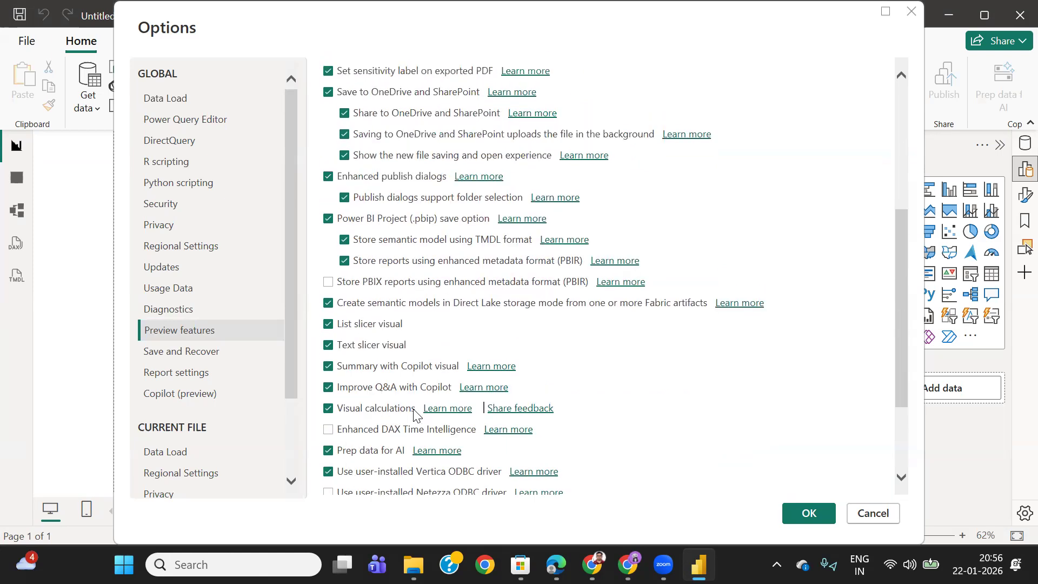
scroll(455, 332, up, 2)
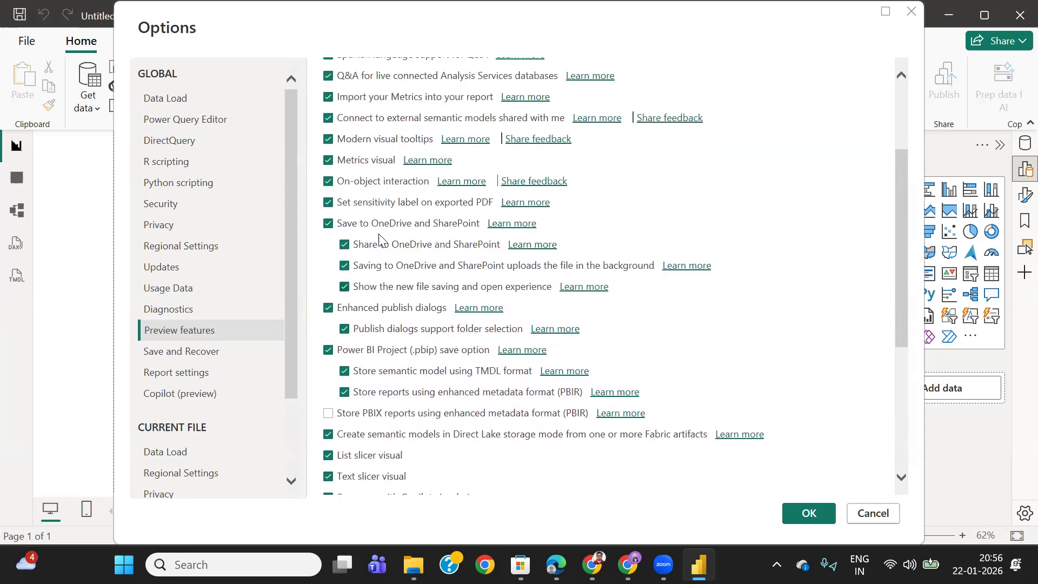
scroll(378, 162, up, 3)
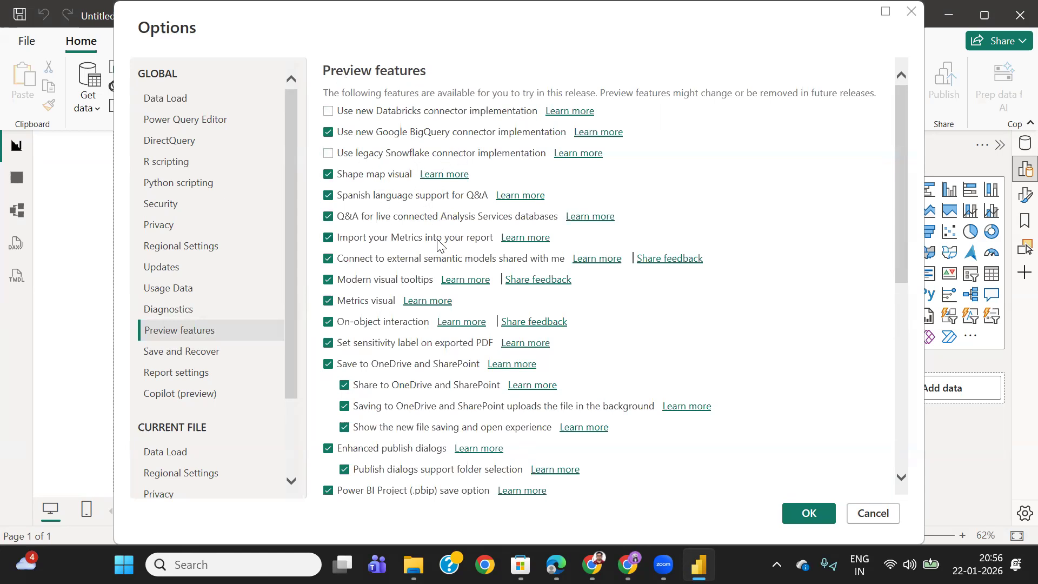
Examine the remaining global Preview features and the global Report settings, including page alignment, pane manager and appearance options
scroll(512, 263, down, 3)
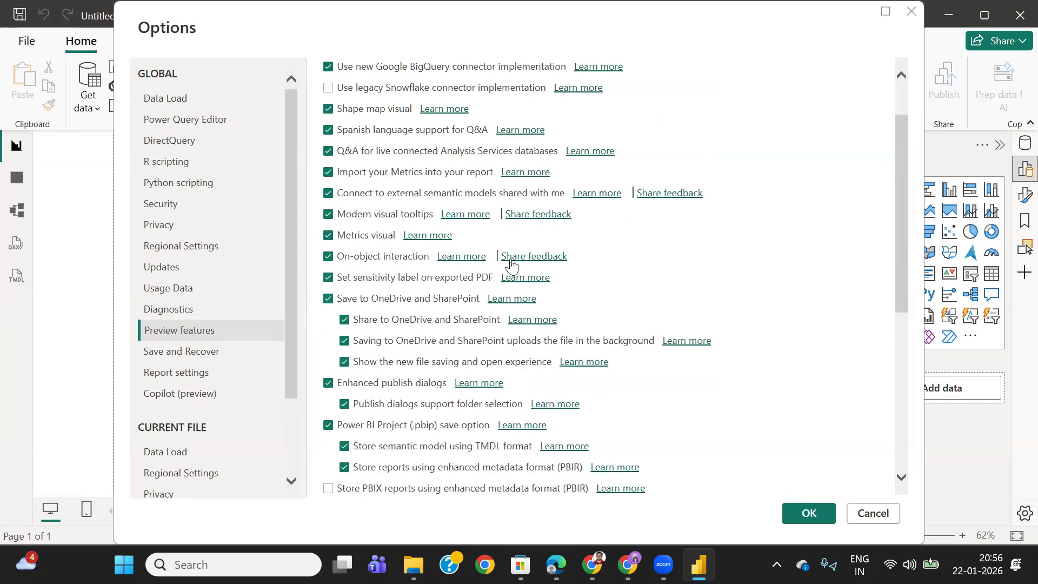
scroll(512, 264, down, 9)
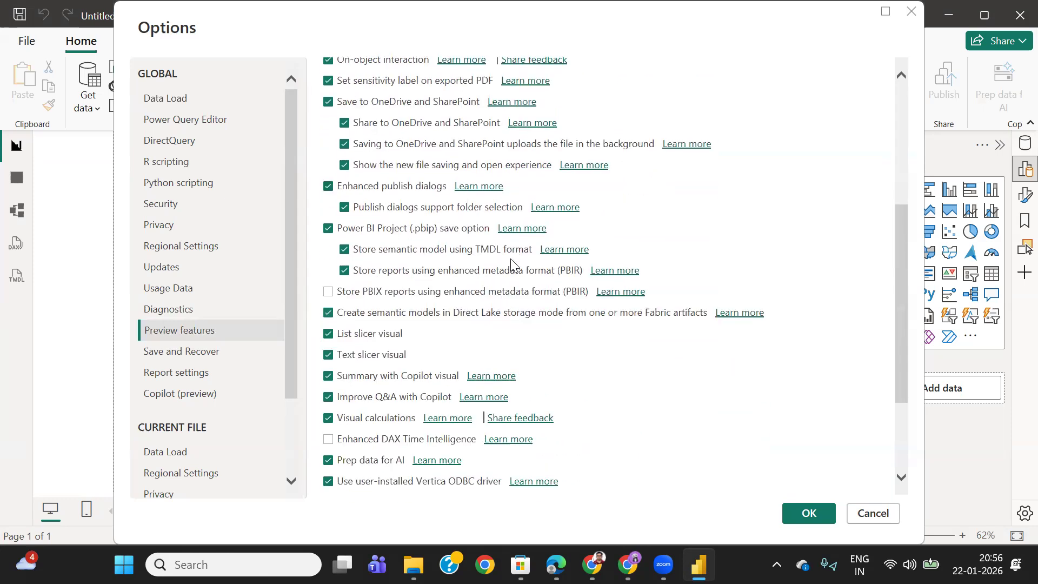
scroll(512, 264, down, 3)
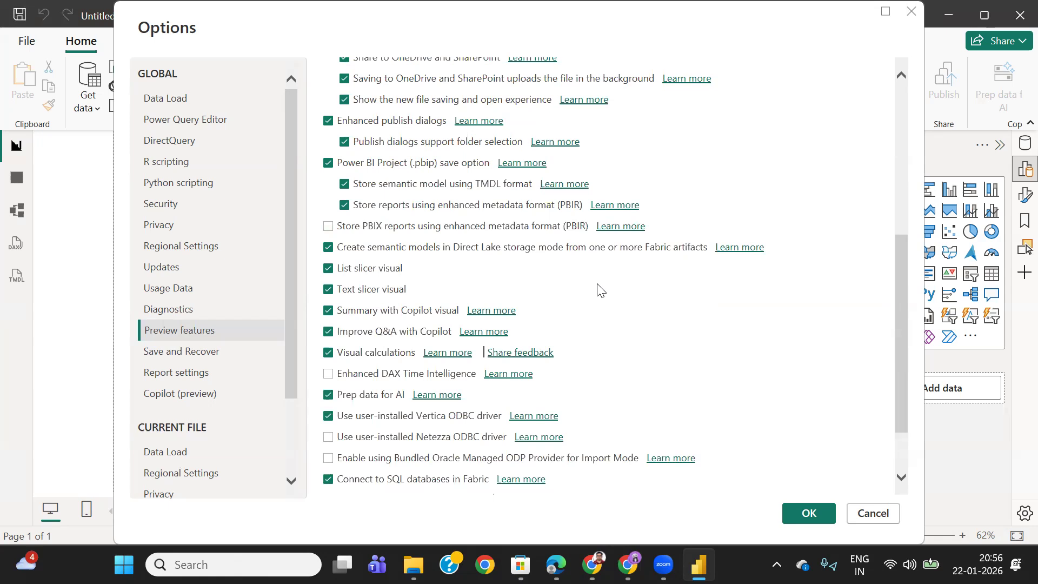
click(183, 373)
scroll(517, 325, down, 3)
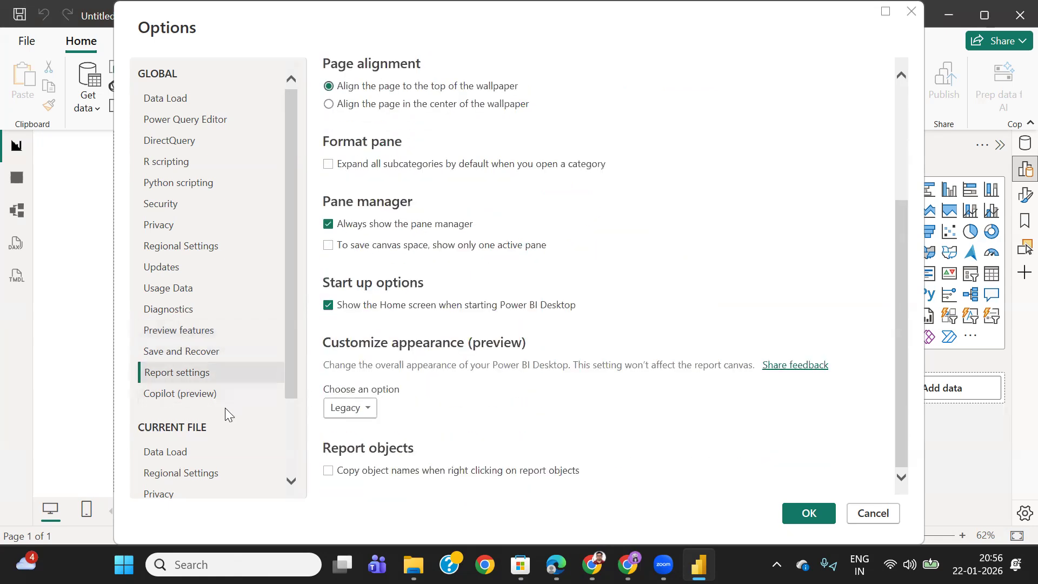
Turn off Auto date/time in the current file's Data Load options
click(176, 453)
scroll(196, 407, down, 2)
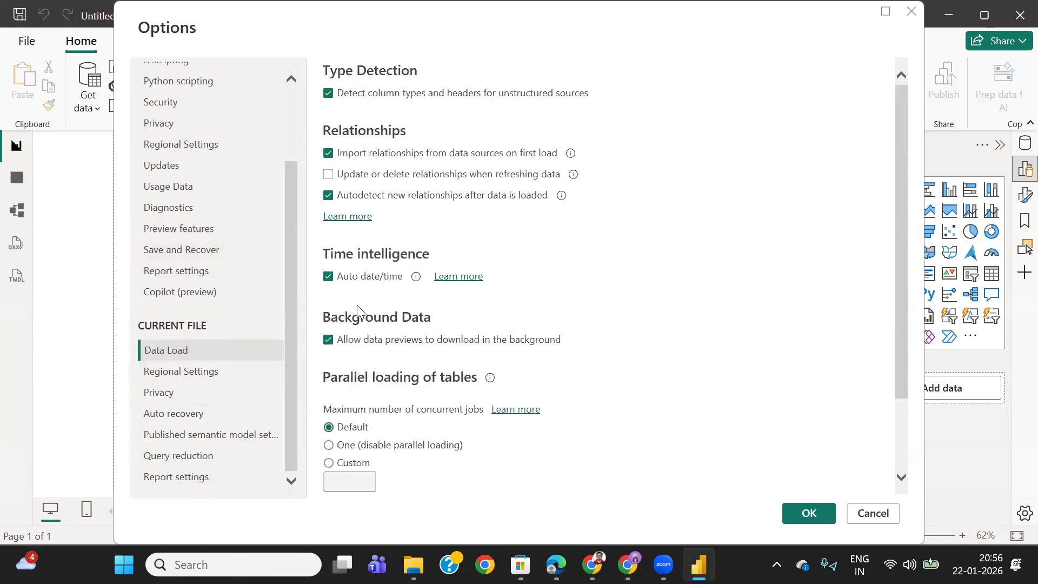
click(329, 280)
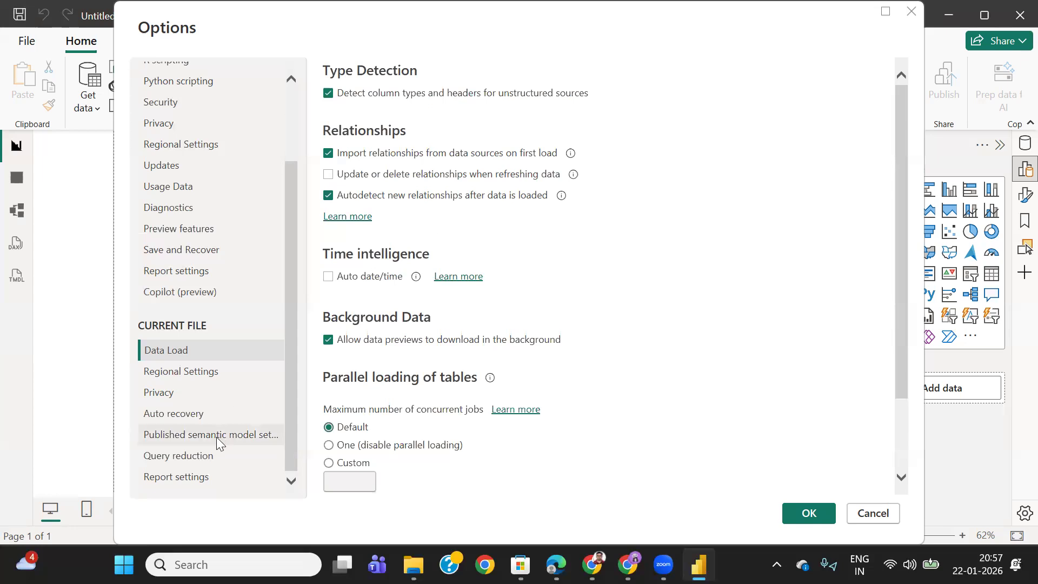
Check the current file's privacy levels and browse the available locales for import in its regional settings
click(191, 400)
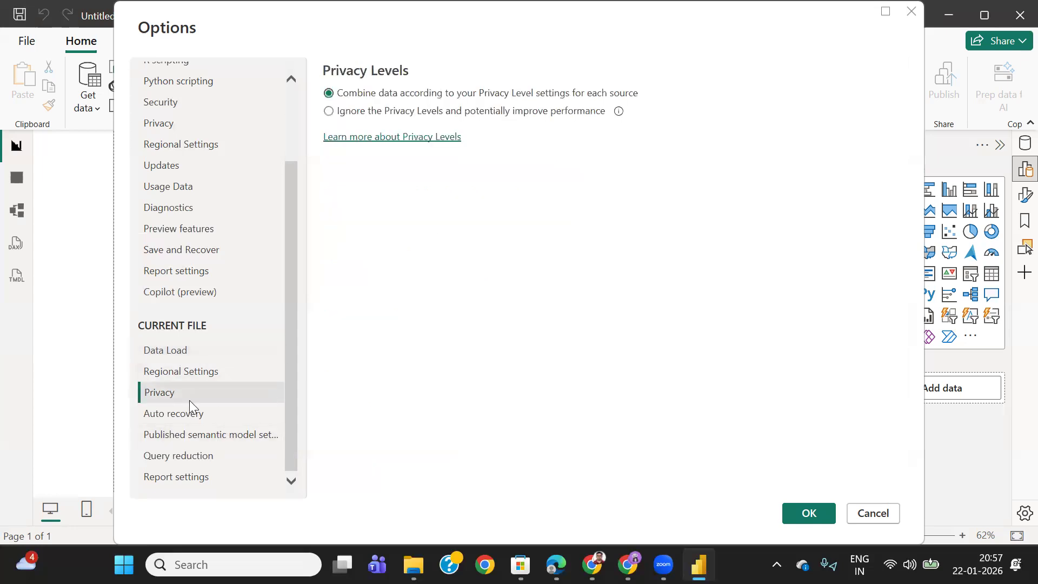
click(199, 377)
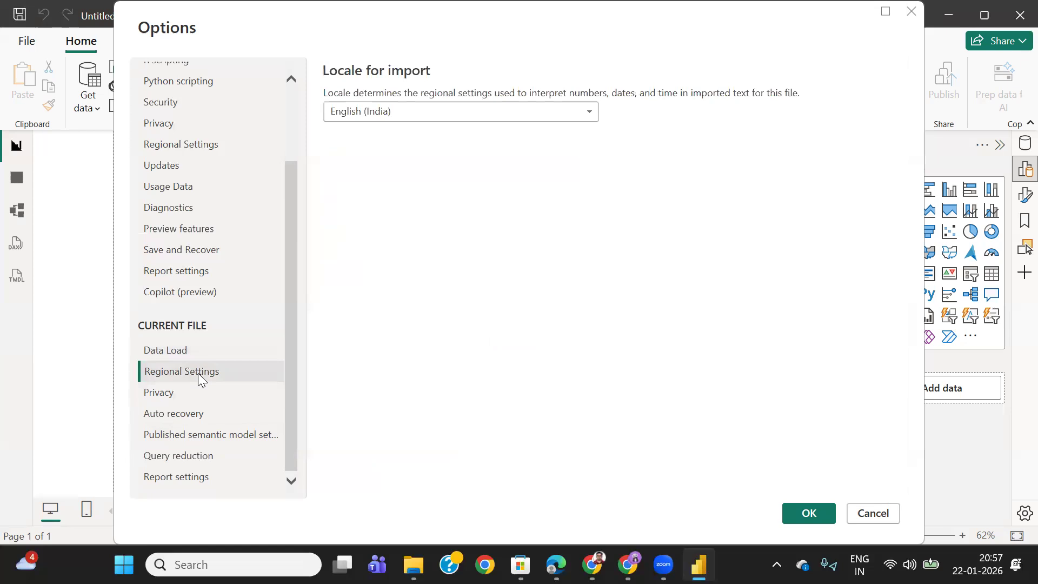
click(390, 114)
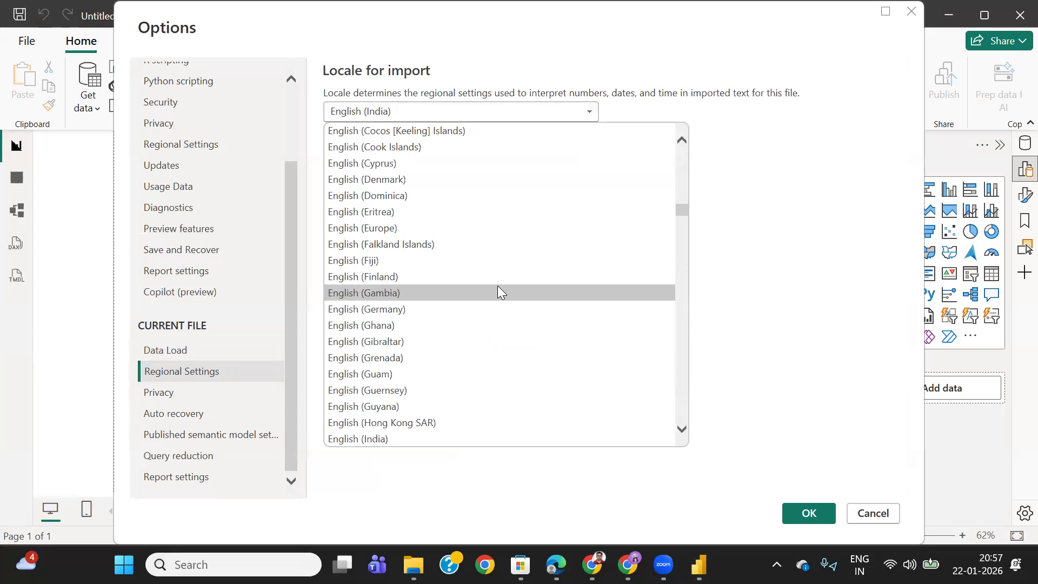
scroll(499, 292, down, 4)
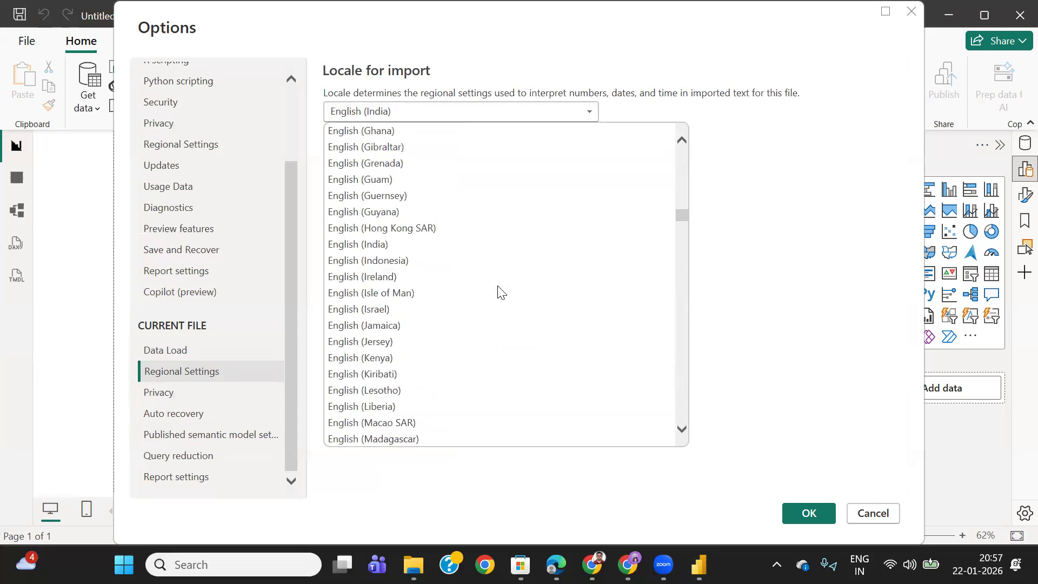
click(508, 57)
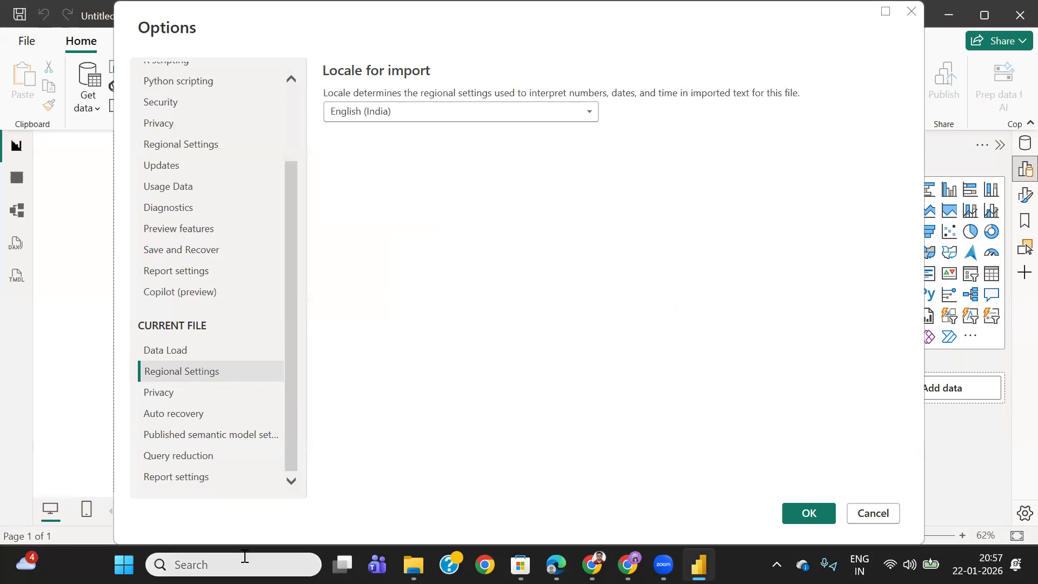
Review the current file's privacy, auto recovery, published semantic model, query reduction and report settings, and apply the options
click(195, 394)
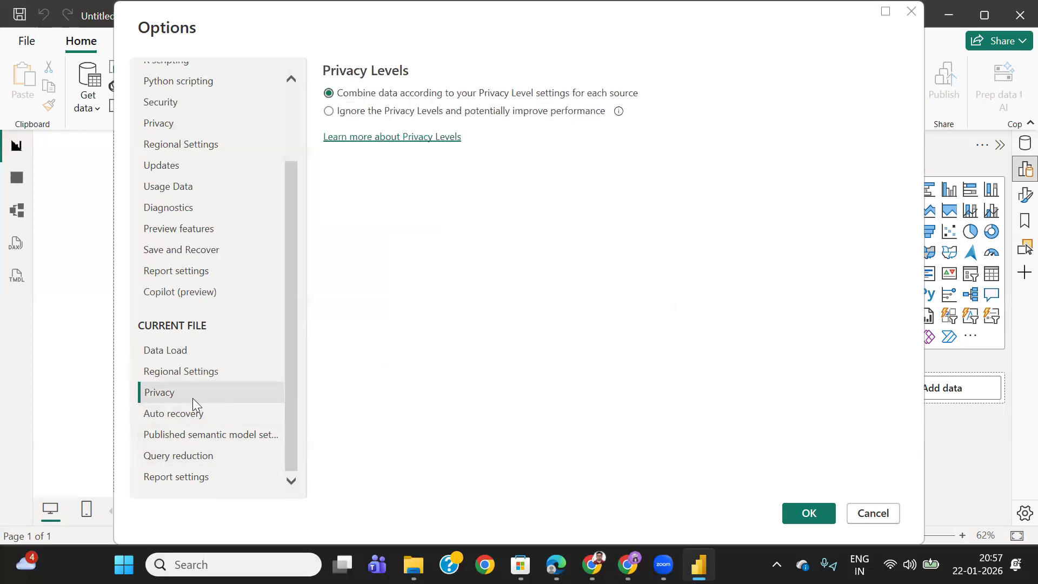
click(195, 411)
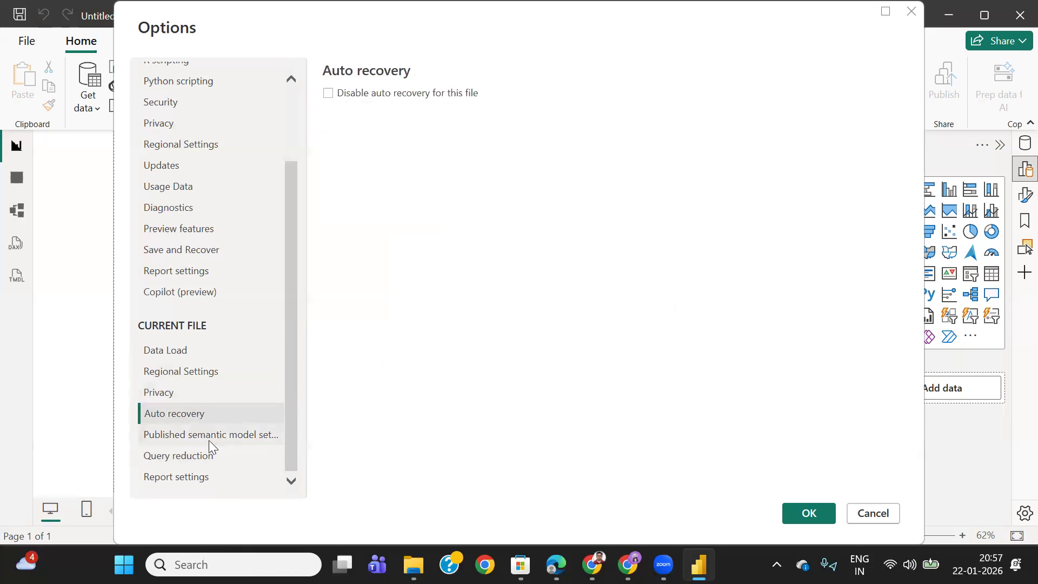
click(208, 440)
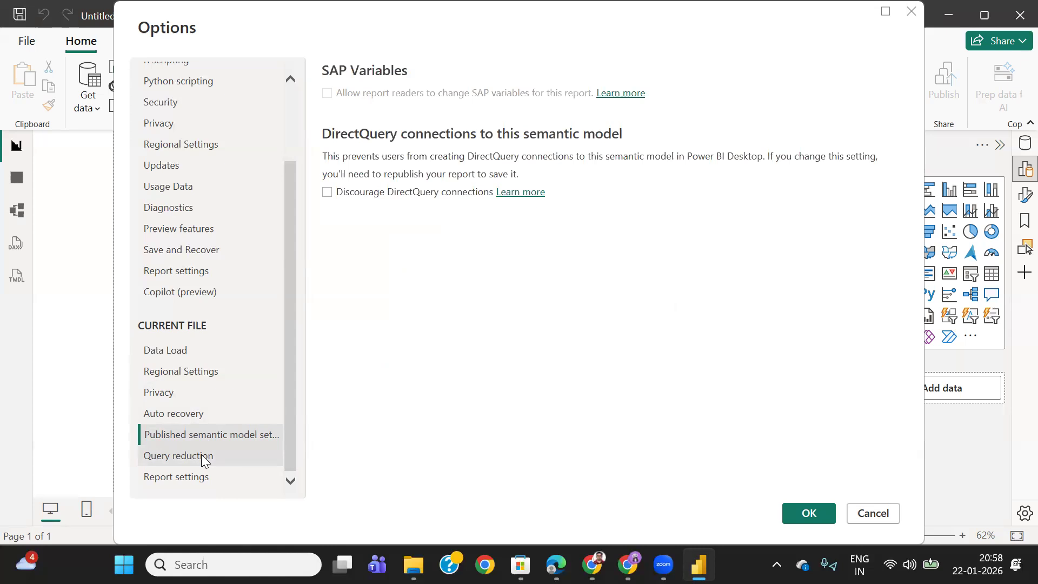
click(203, 457)
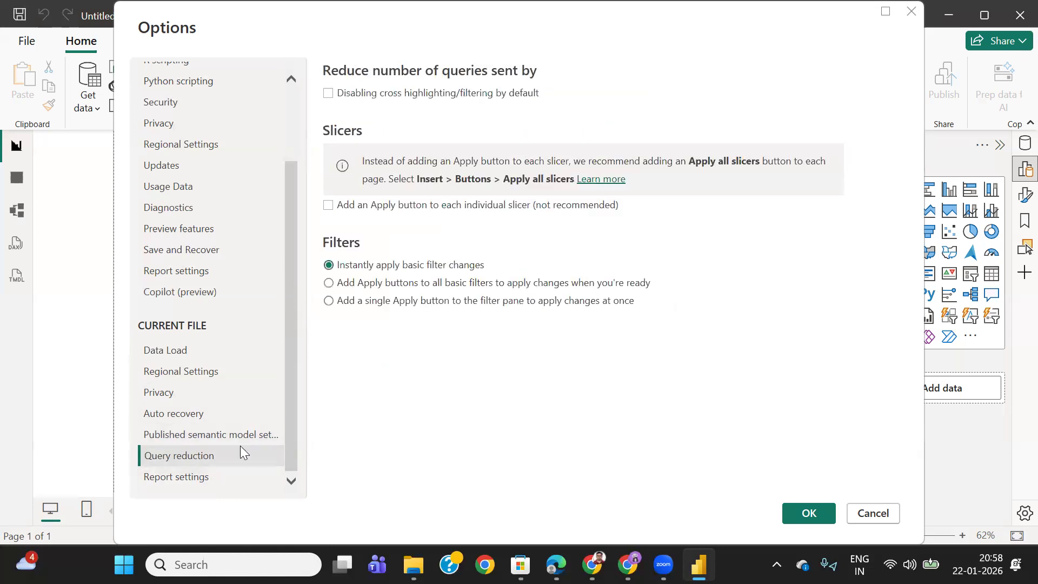
click(201, 478)
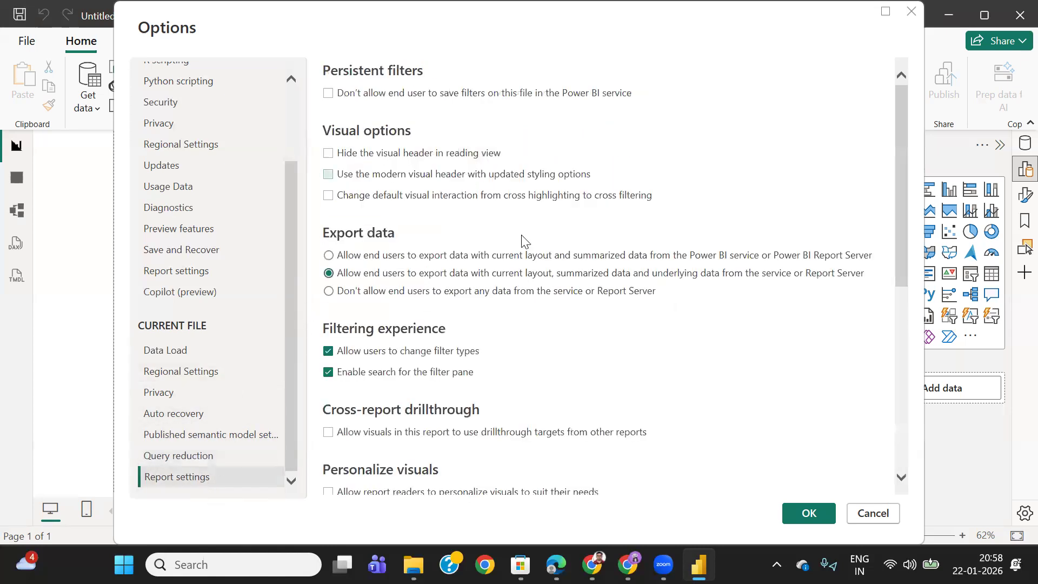
scroll(544, 291, down, 3)
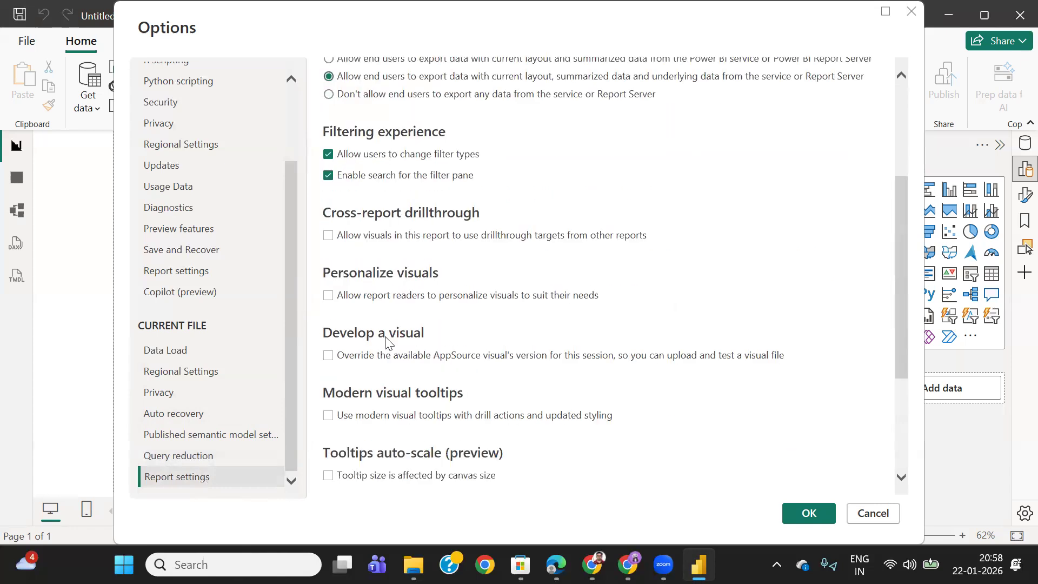
scroll(411, 319, down, 3)
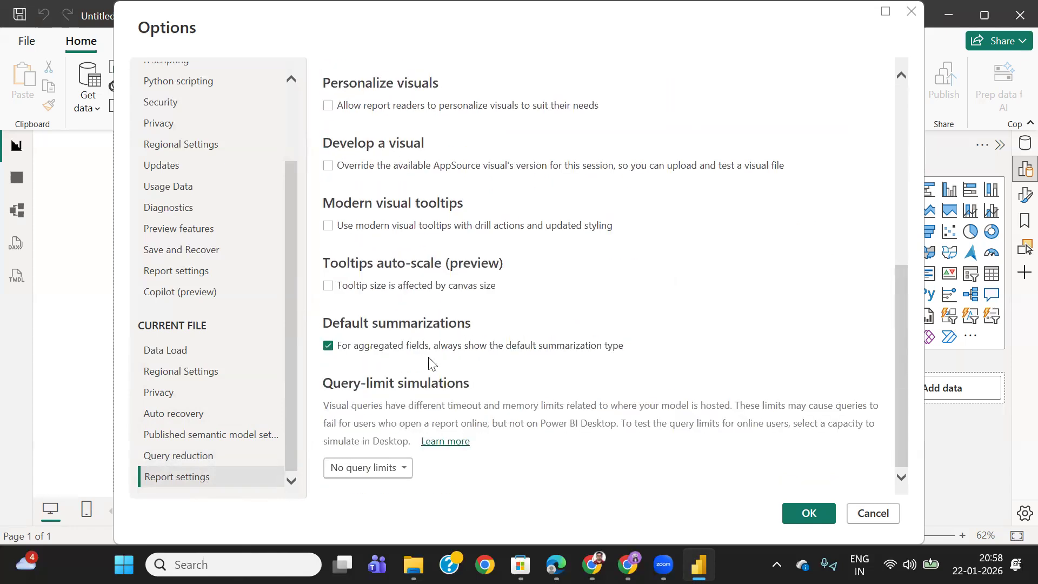
click(807, 513)
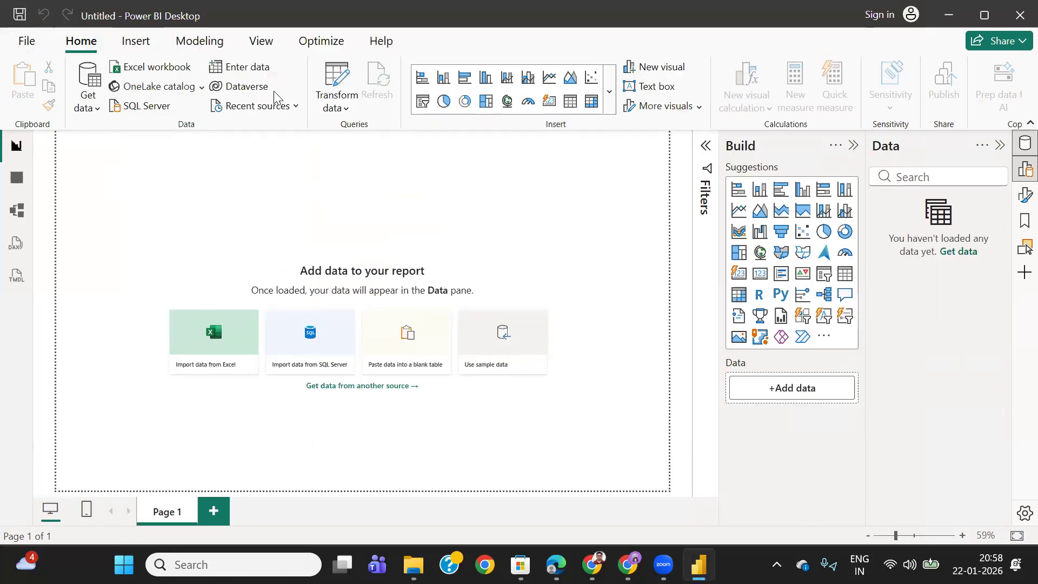
Save the report as SuperMarketRevision in the learner's main folder from the recent locations
key(ctrl+s)
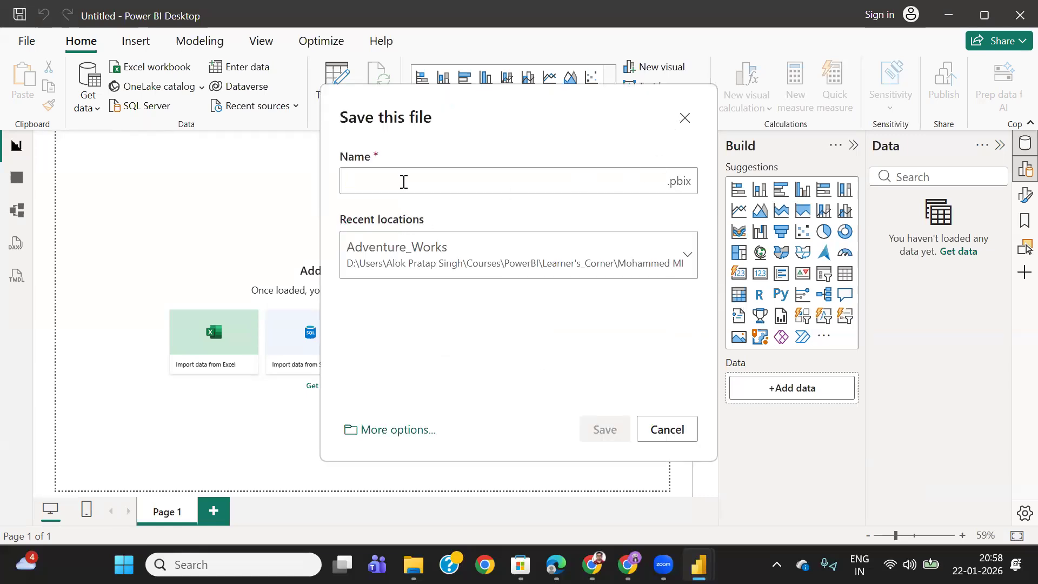
text(SuperMarke)
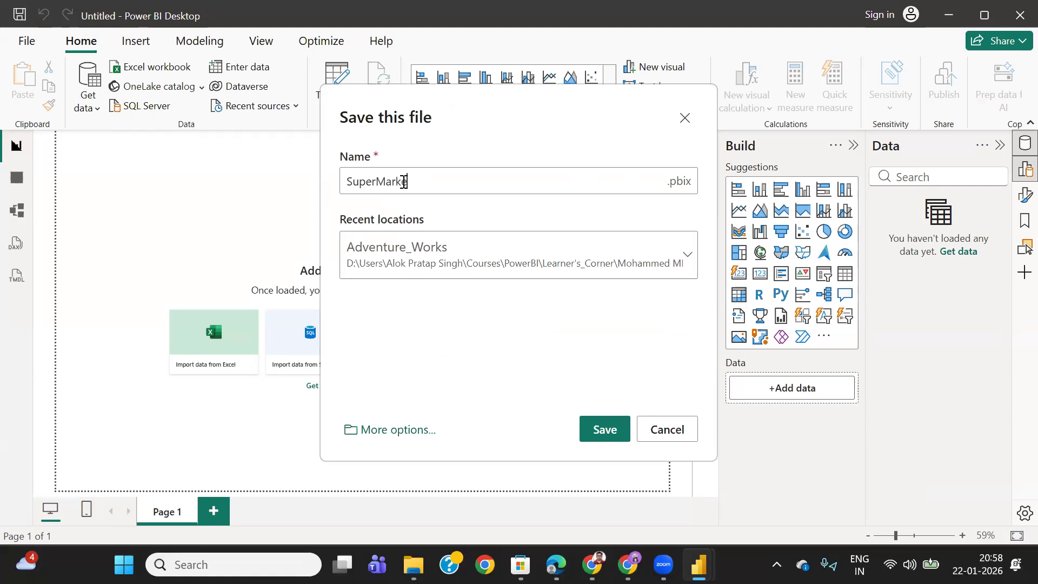
text(tRevision)
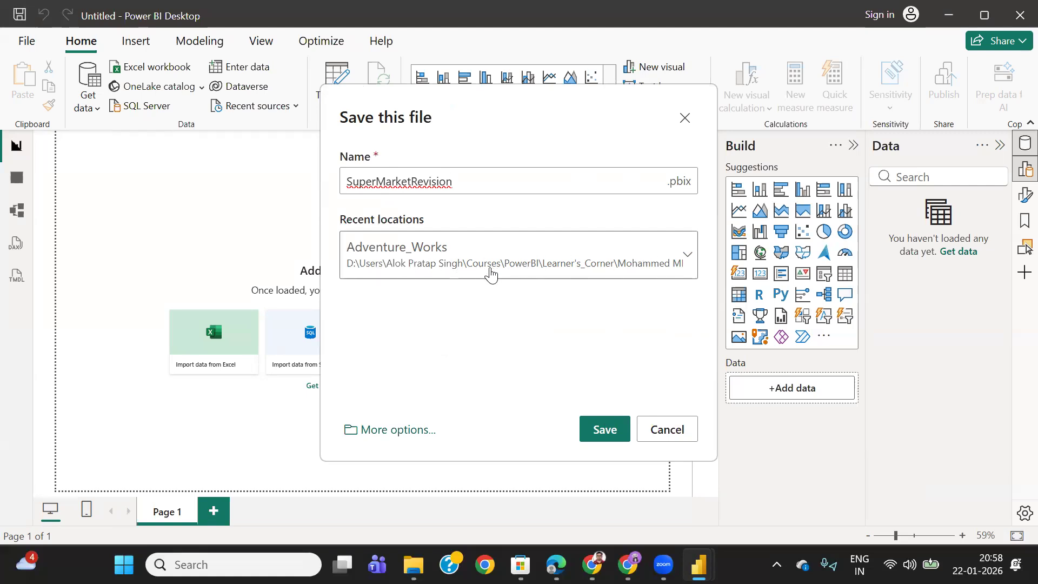
click(688, 255)
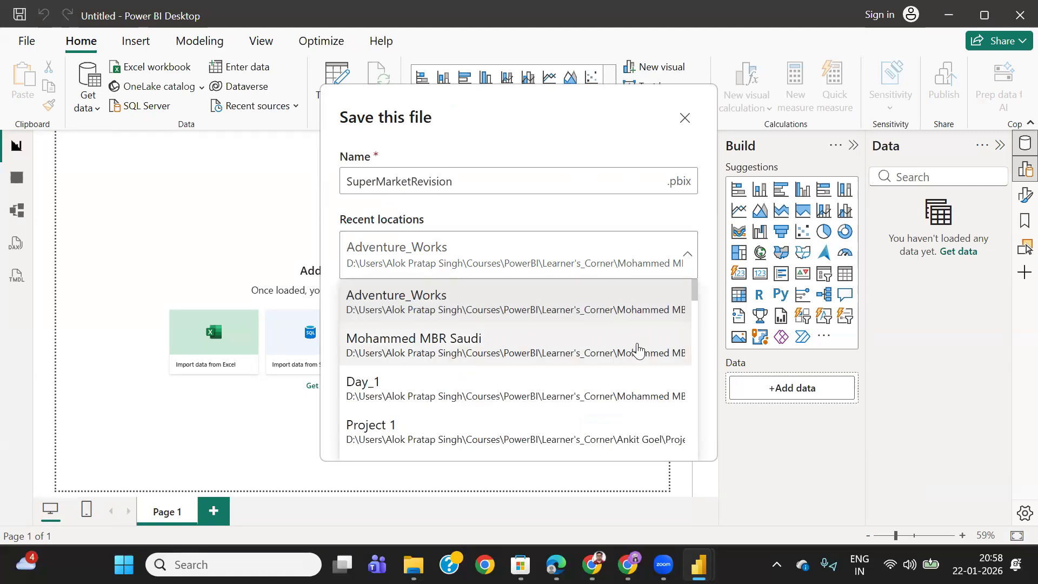
click(483, 431)
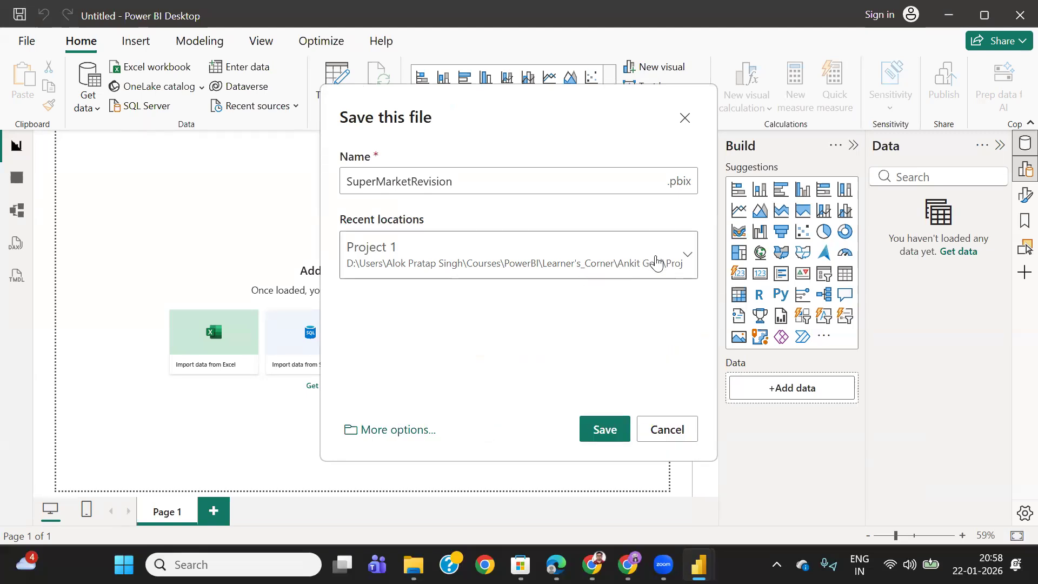
click(686, 255)
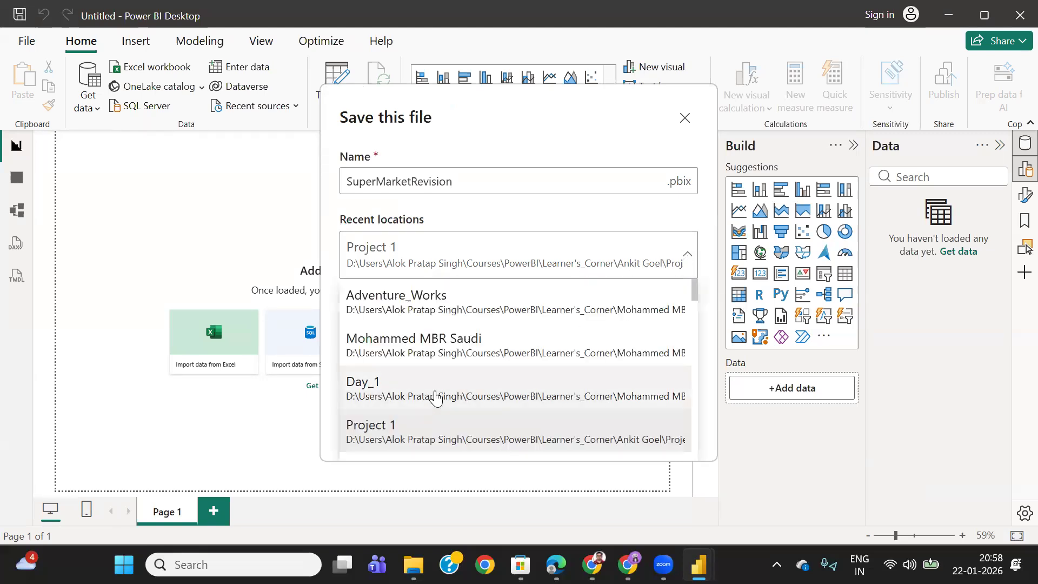
click(549, 361)
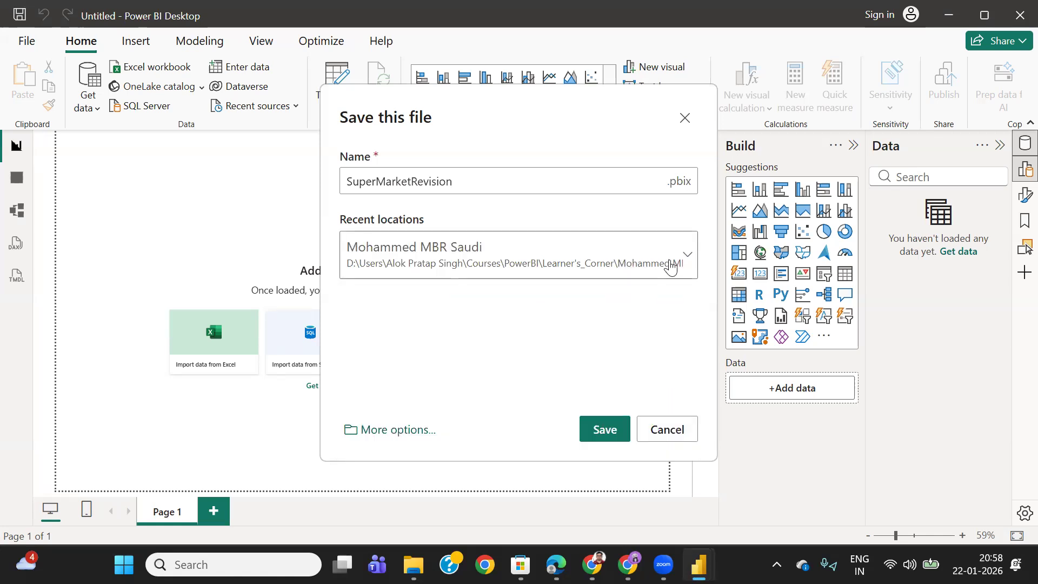
click(605, 431)
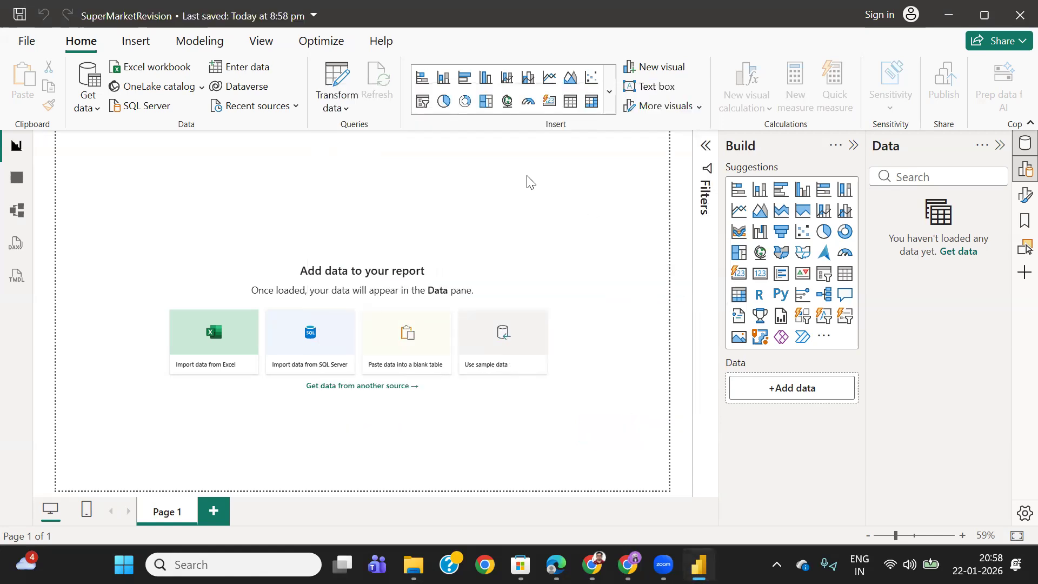
Close the report, relaunch Power BI Desktop and reopen SuperMarketRevision.pbix from the recent files
click(1006, 22)
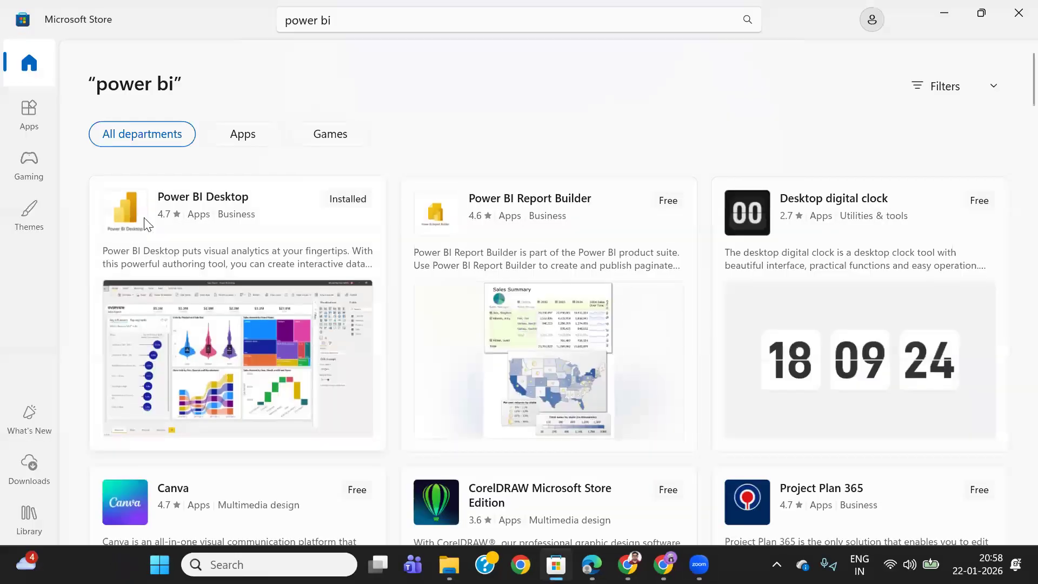
mouse_move(213, 204)
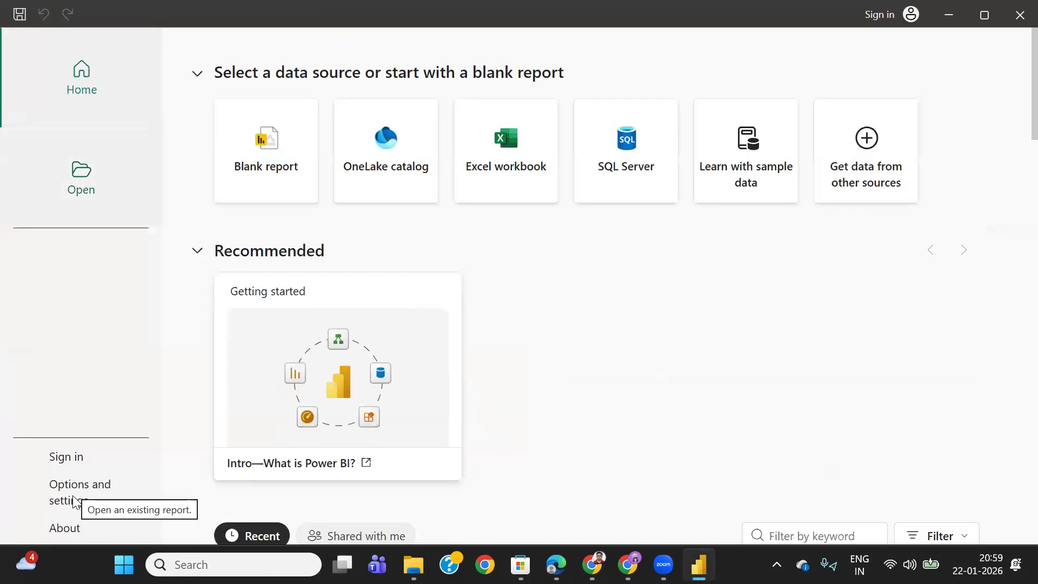
click(83, 174)
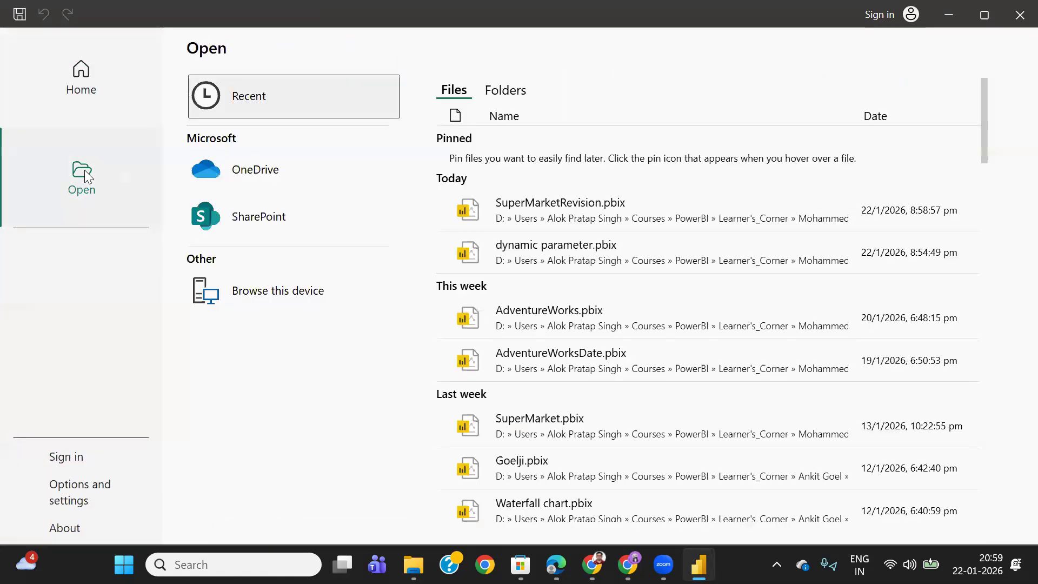
click(558, 209)
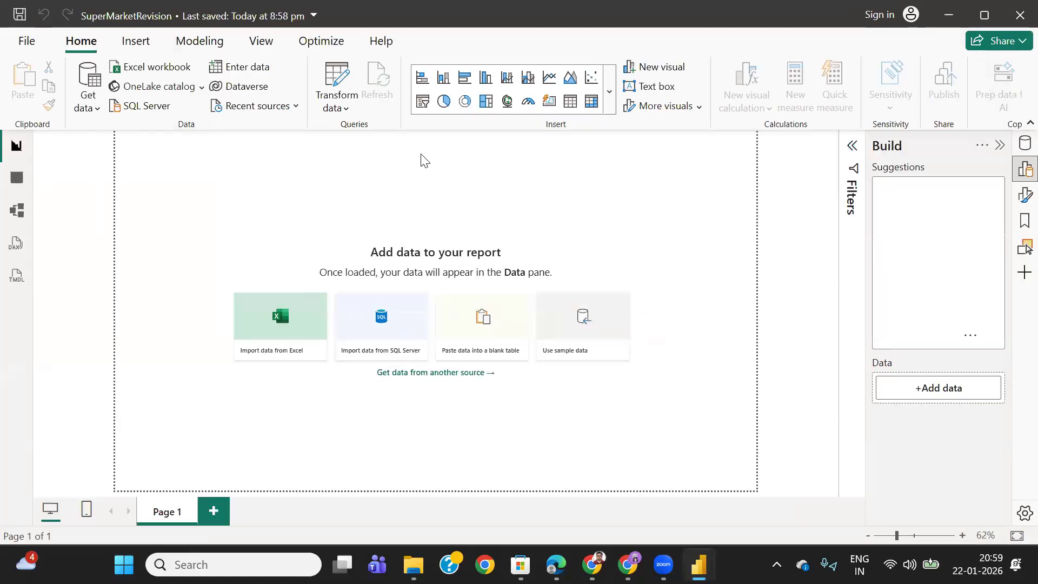
Start an Excel workbook import, locate the learner's Day_1 folder in File Explorer, and choose global_superstore.xlsx as the source
click(91, 110)
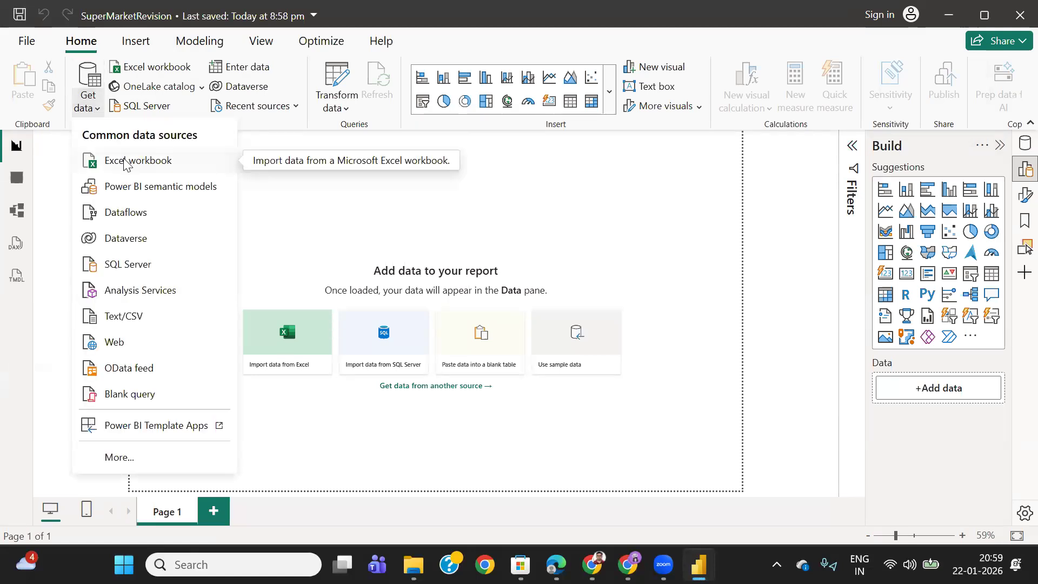
click(126, 162)
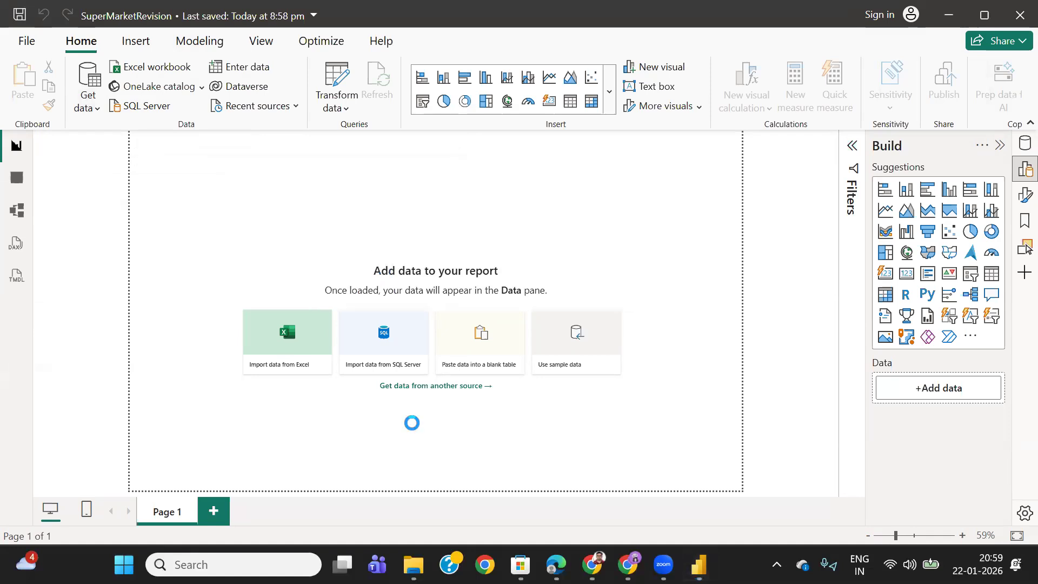
mouse_move(414, 565)
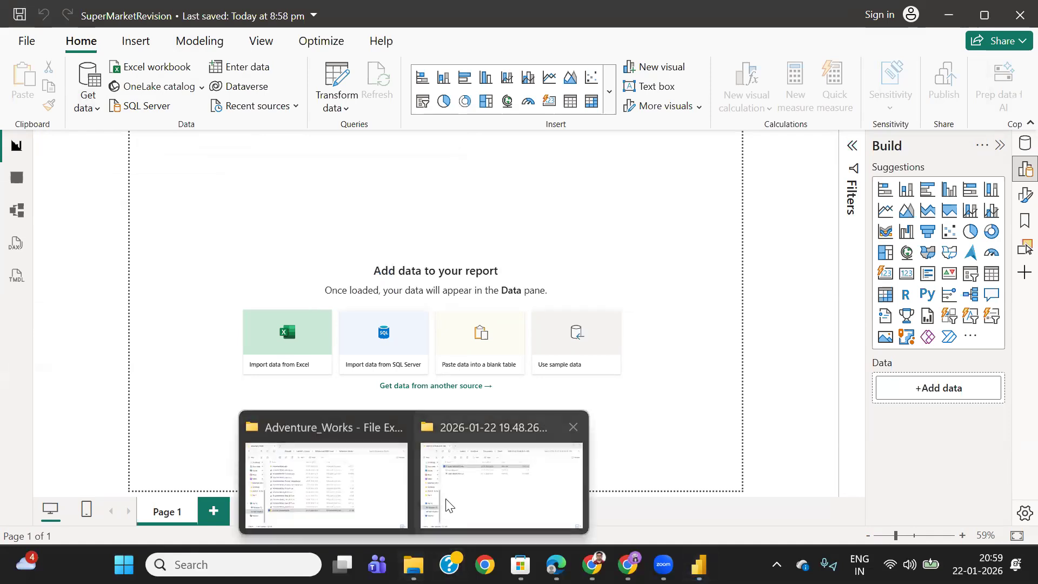
click(355, 501)
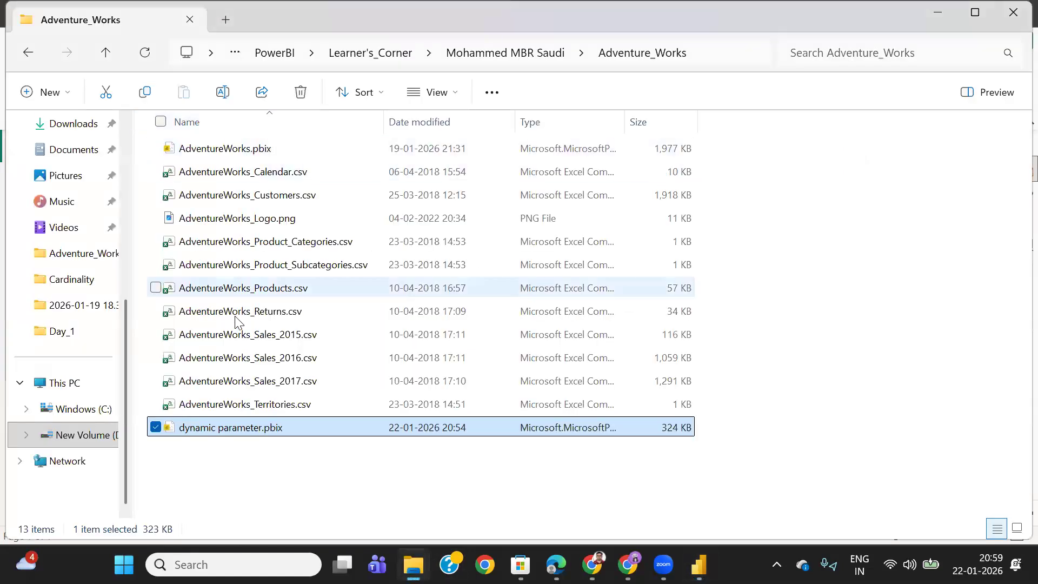
click(106, 52)
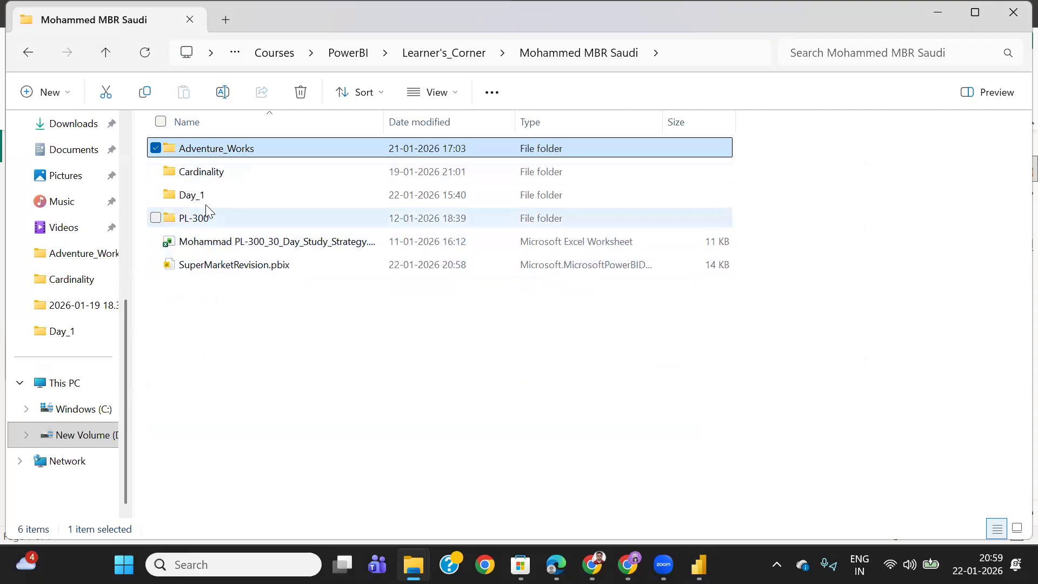
click(220, 201)
double_click(220, 201)
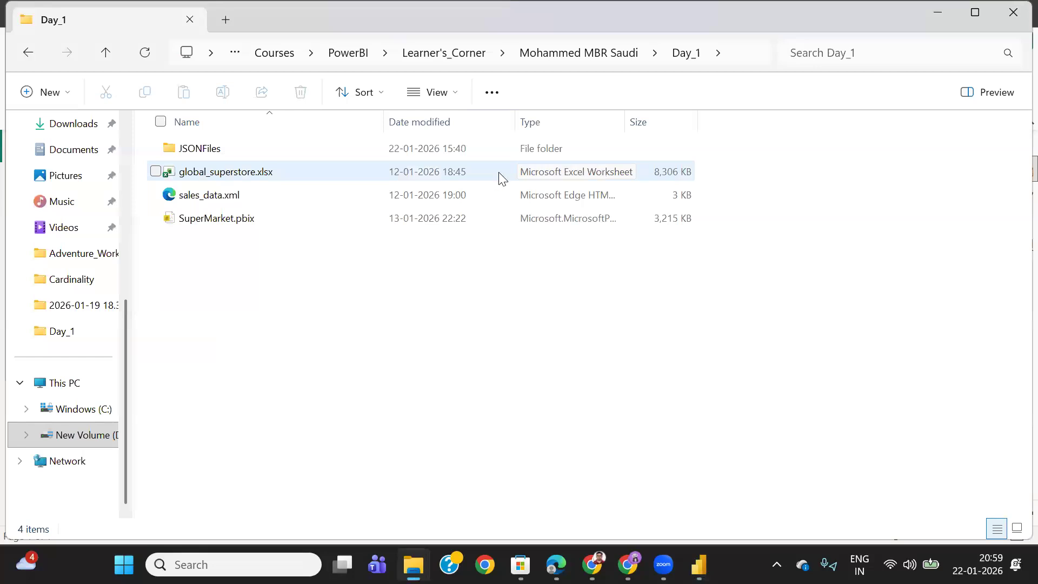
click(699, 564)
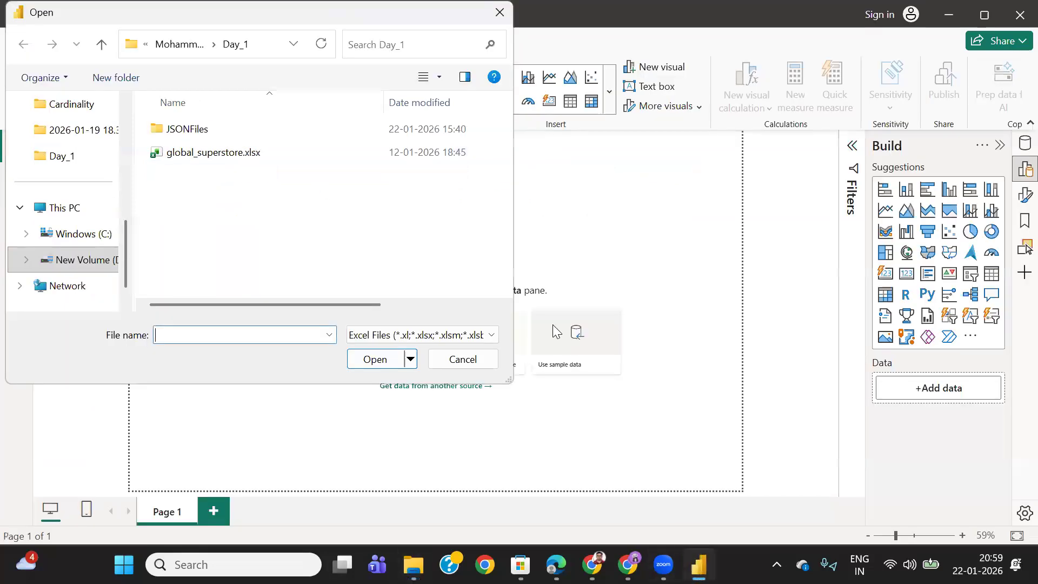
double_click(234, 154)
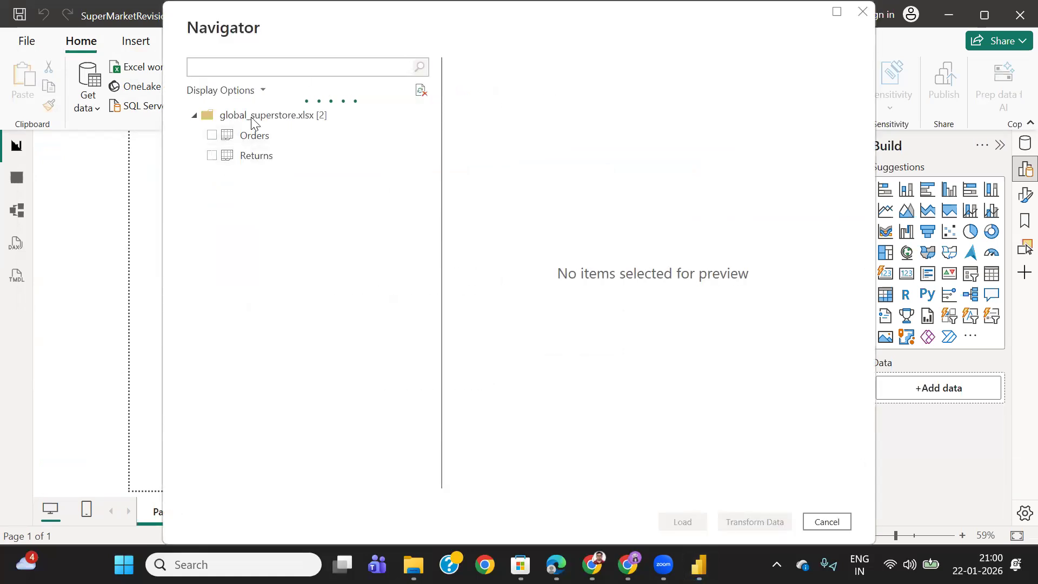
Select the Orders and Returns sheets of global_superstore.xlsx and bring them into the Power Query Editor for transformation
click(214, 136)
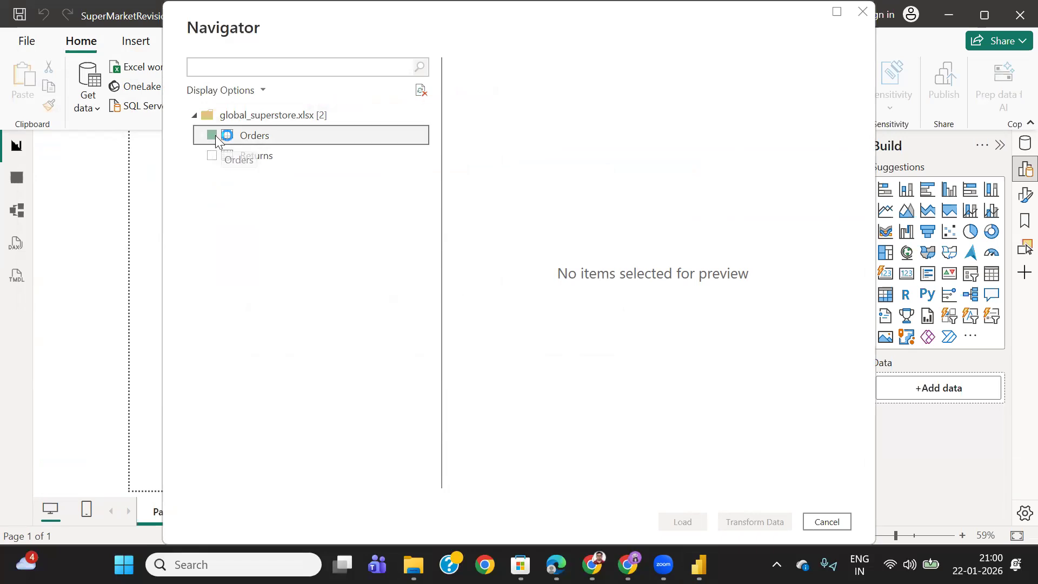
click(216, 155)
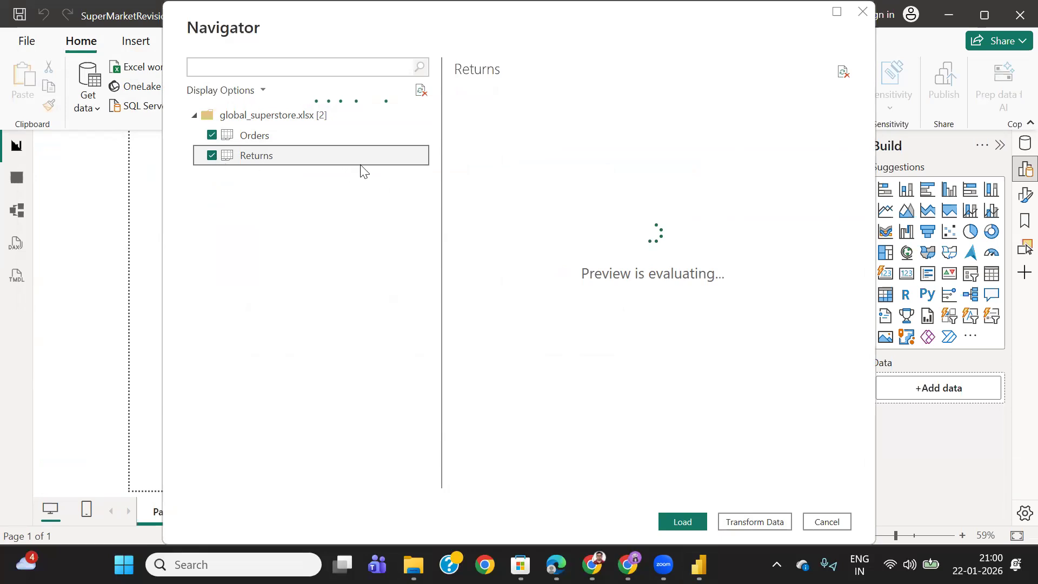
click(754, 521)
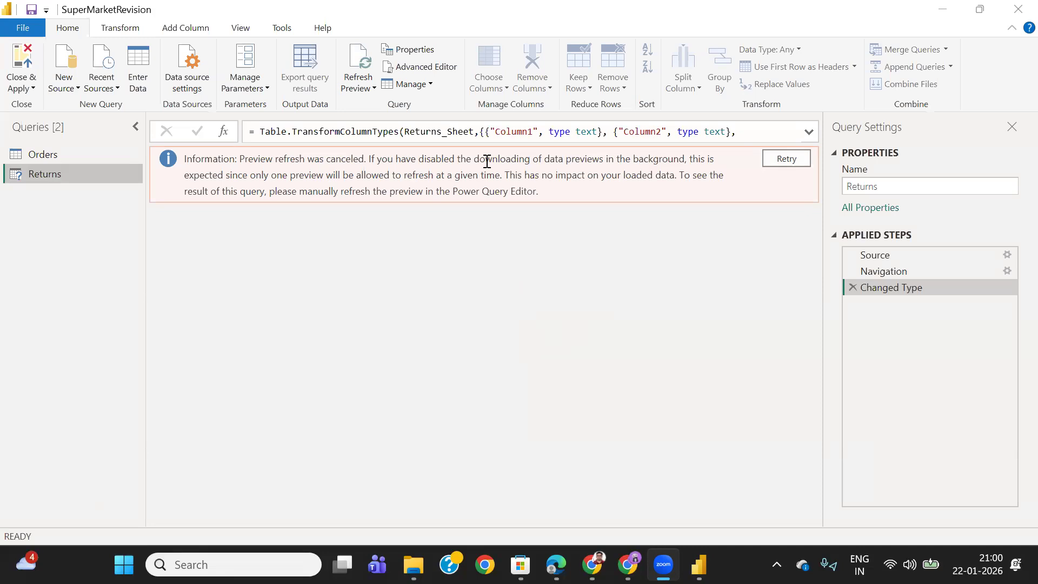
Read the preview refresh notice on the Returns query and reload its data preview
drag(471, 160, 570, 161)
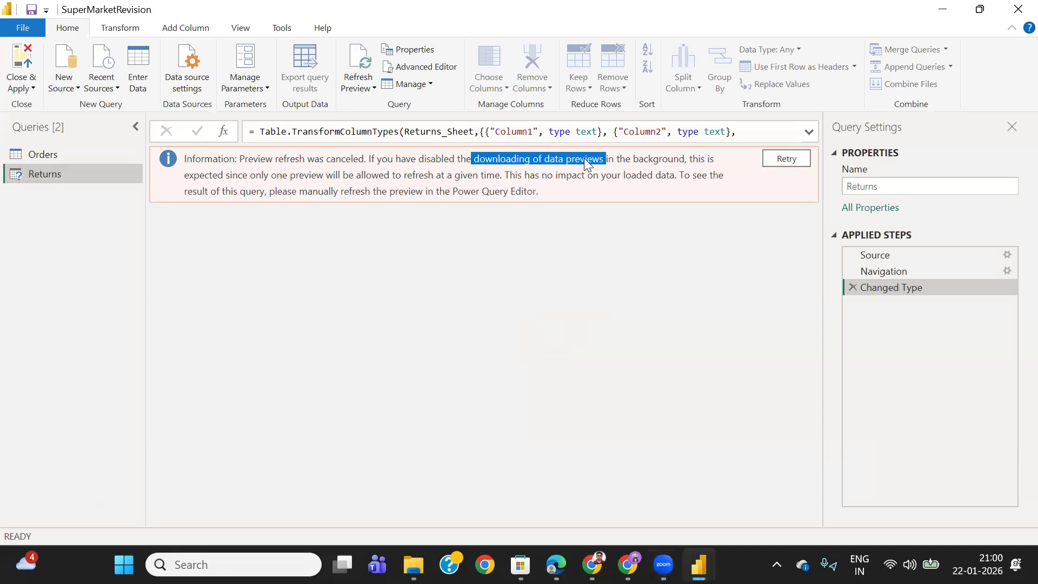
click(559, 201)
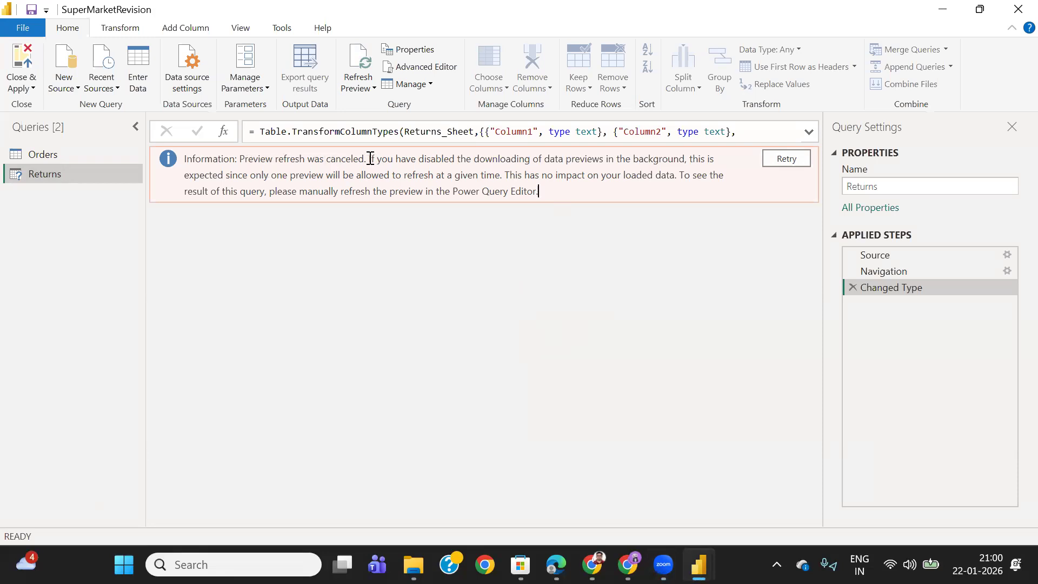
drag(368, 158, 495, 186)
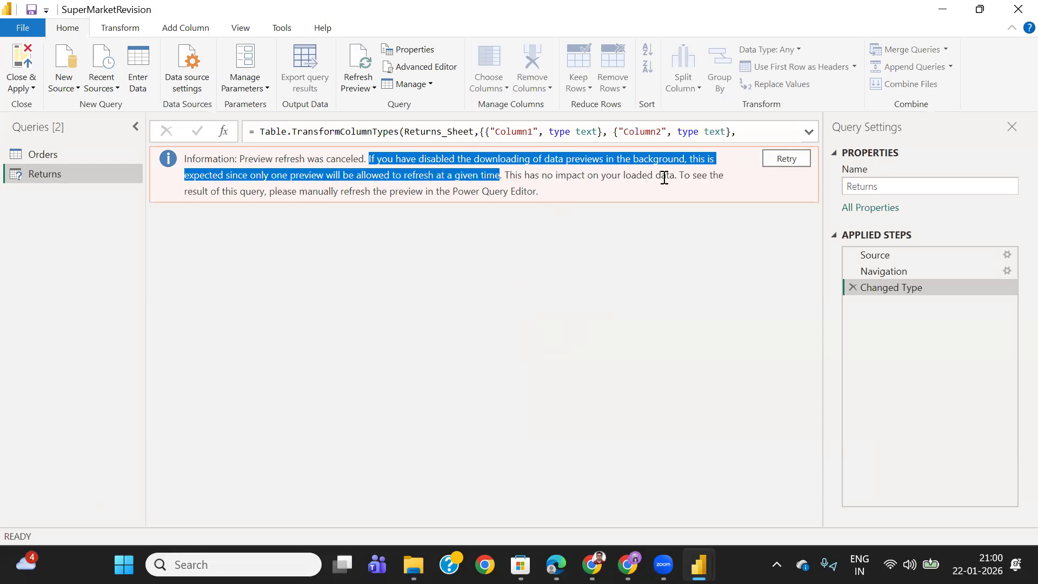
click(792, 160)
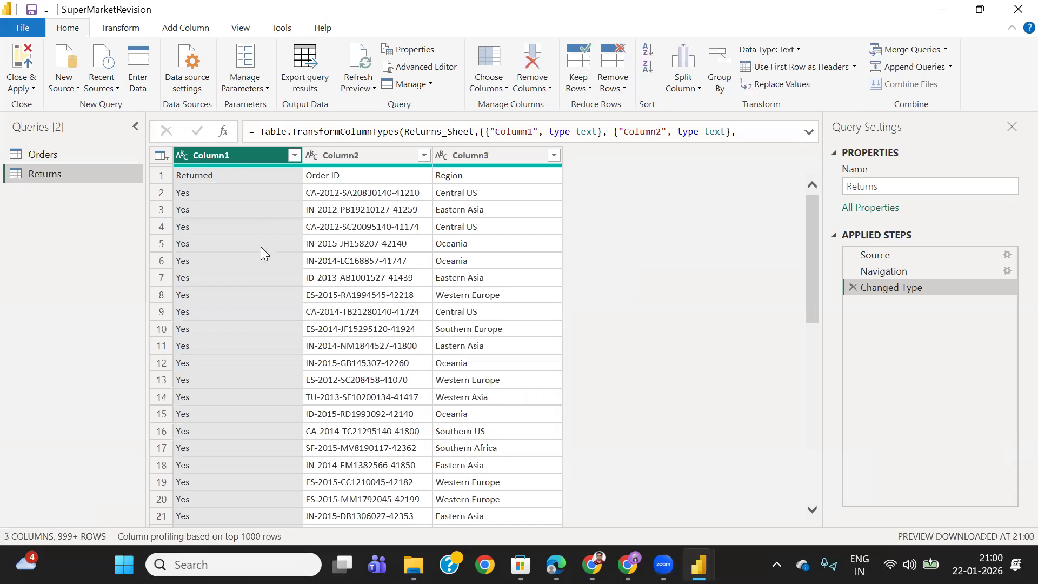
Promote the first row of the Returns table to column headers and check the Order ID and Returned columns
scroll(271, 297, down, 3)
scroll(270, 296, up, 3)
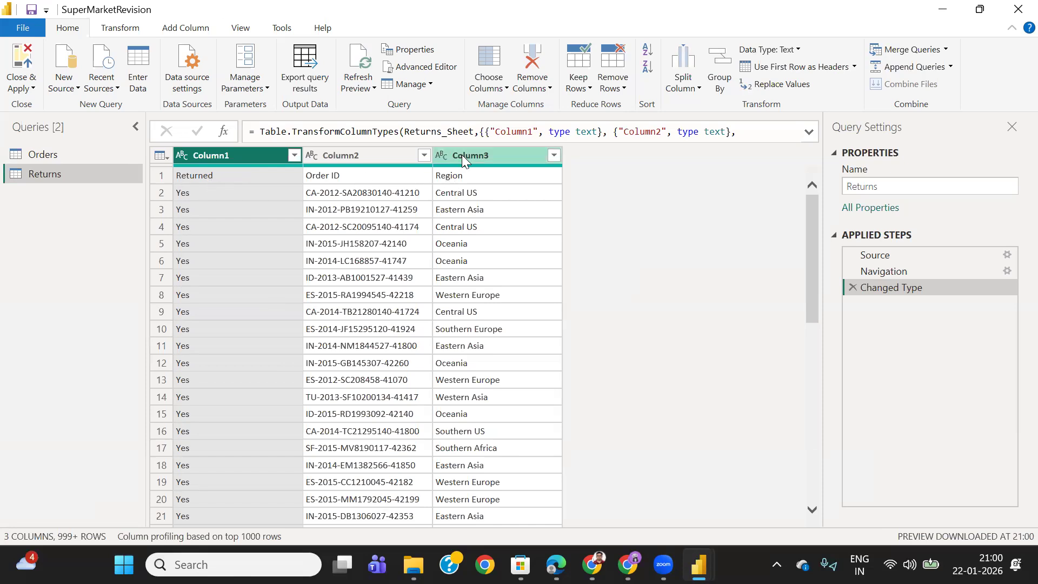
click(788, 70)
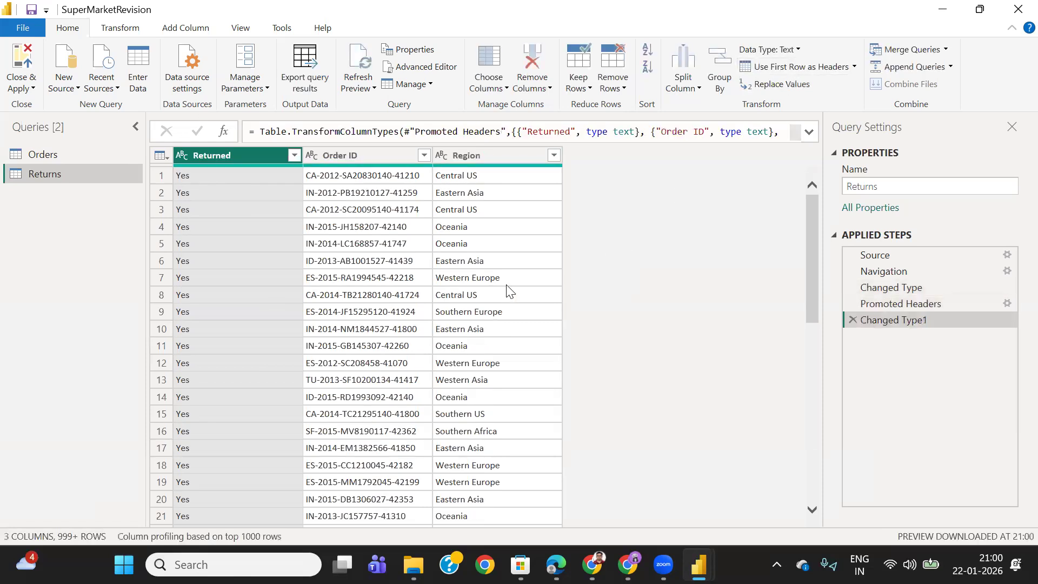
scroll(242, 274, down, 1)
scroll(245, 275, up, 1)
click(341, 155)
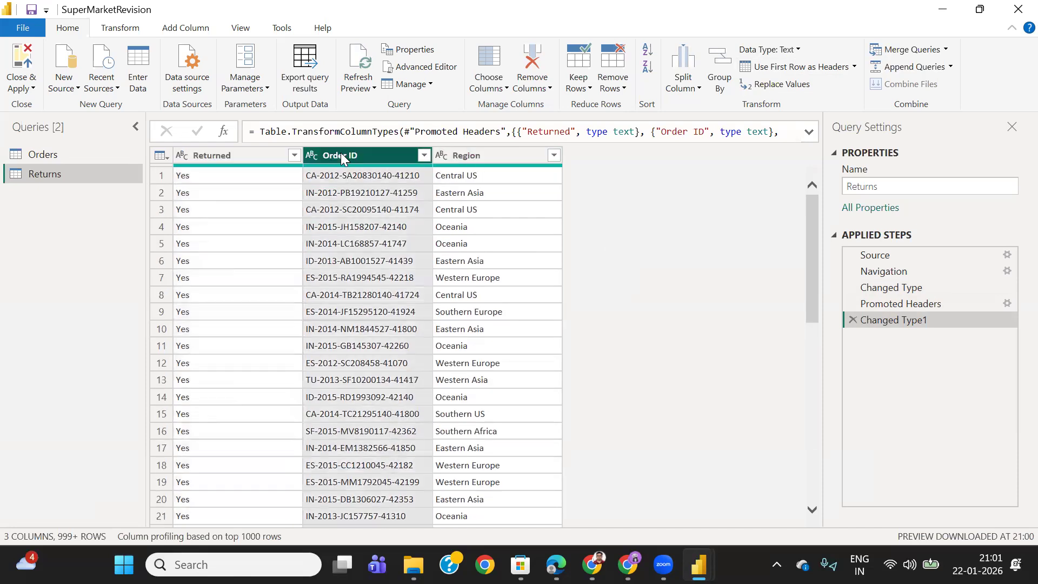
click(220, 162)
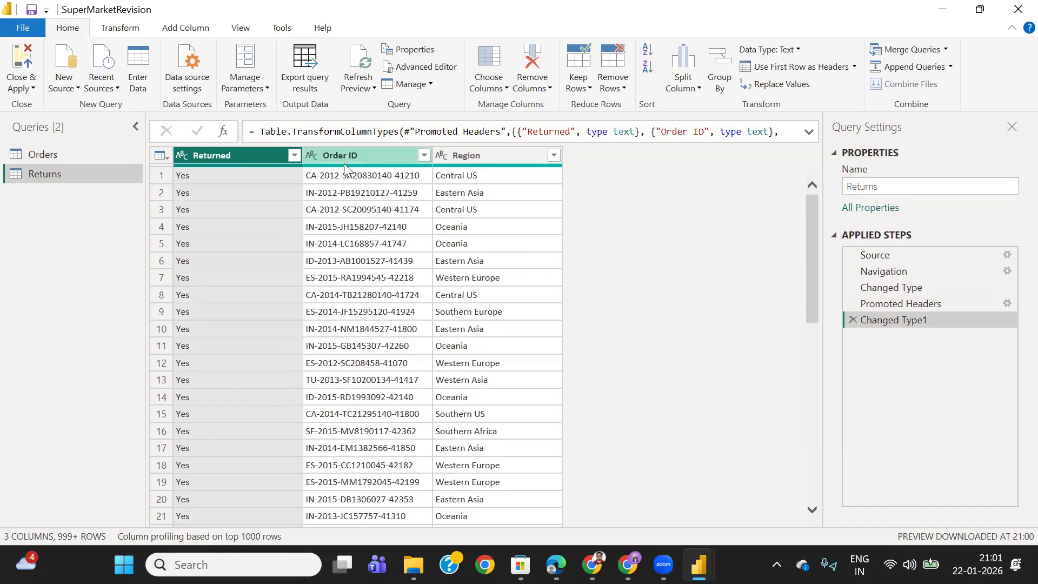
Refresh the outdated preview of the Orders query and review its columns, including Order ID, Order Date, Ship Date and Ship Mode
click(49, 157)
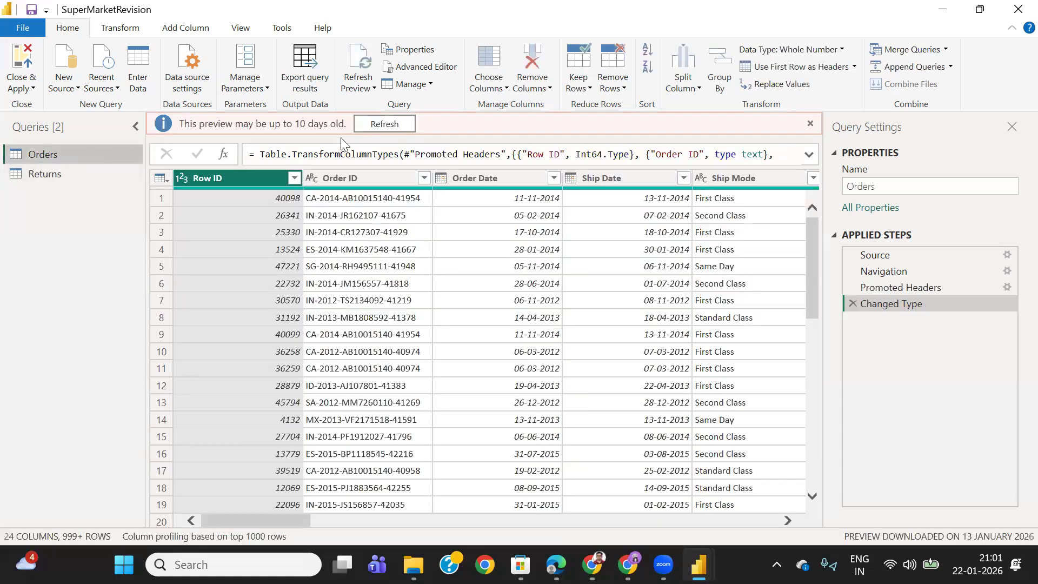
click(384, 125)
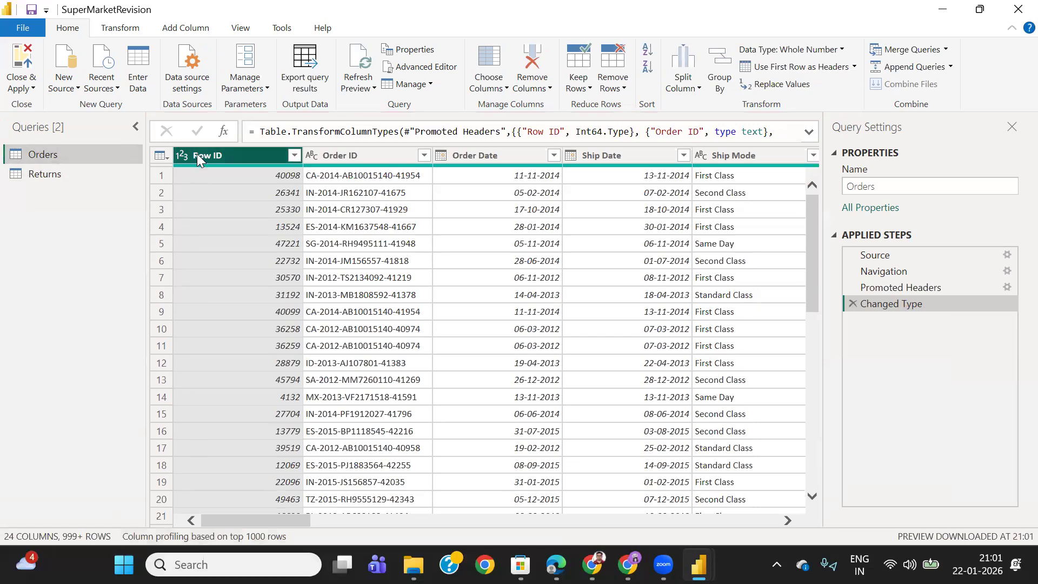
click(347, 156)
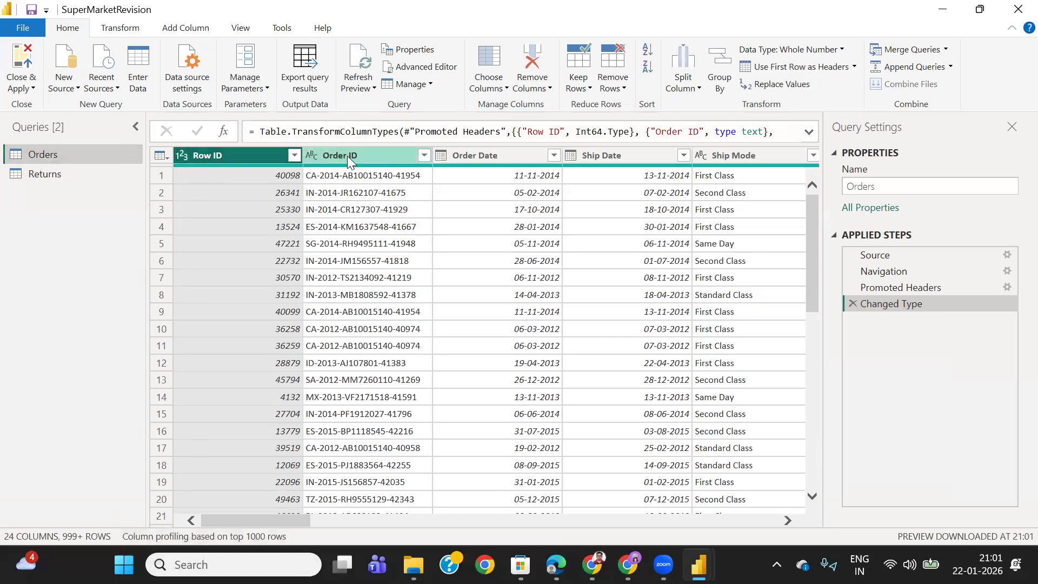
click(469, 154)
click(617, 157)
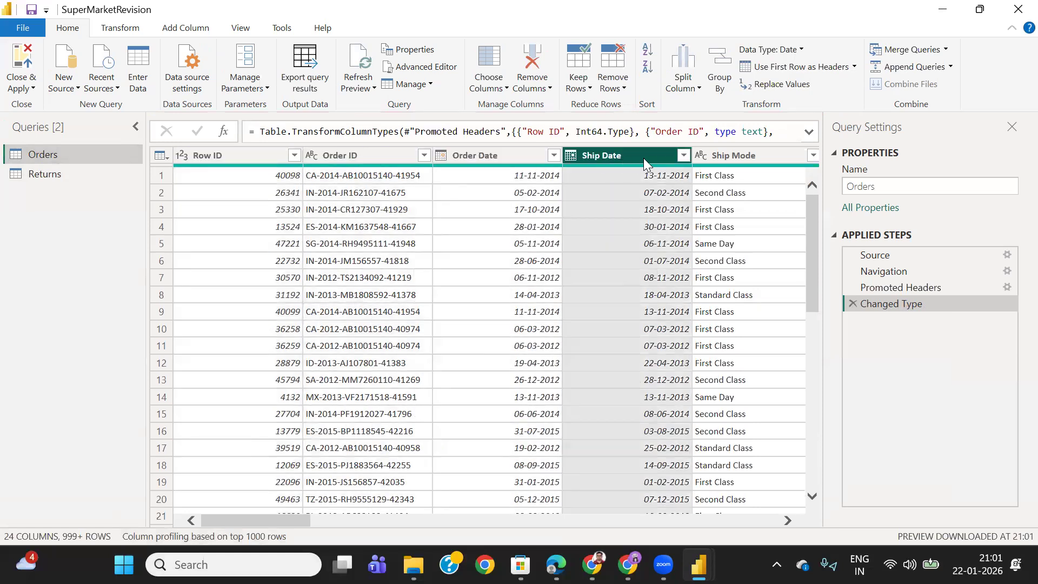
click(747, 154)
drag(410, 519, 1, 507)
Change the Row ID column of Orders to the Text data type, replacing the current type conversion
click(208, 158)
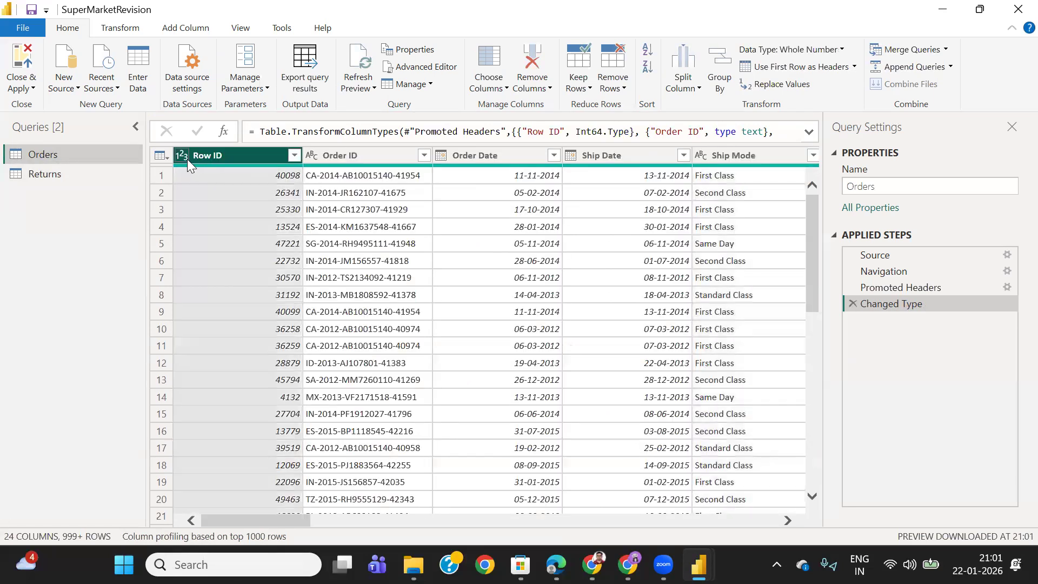
click(182, 156)
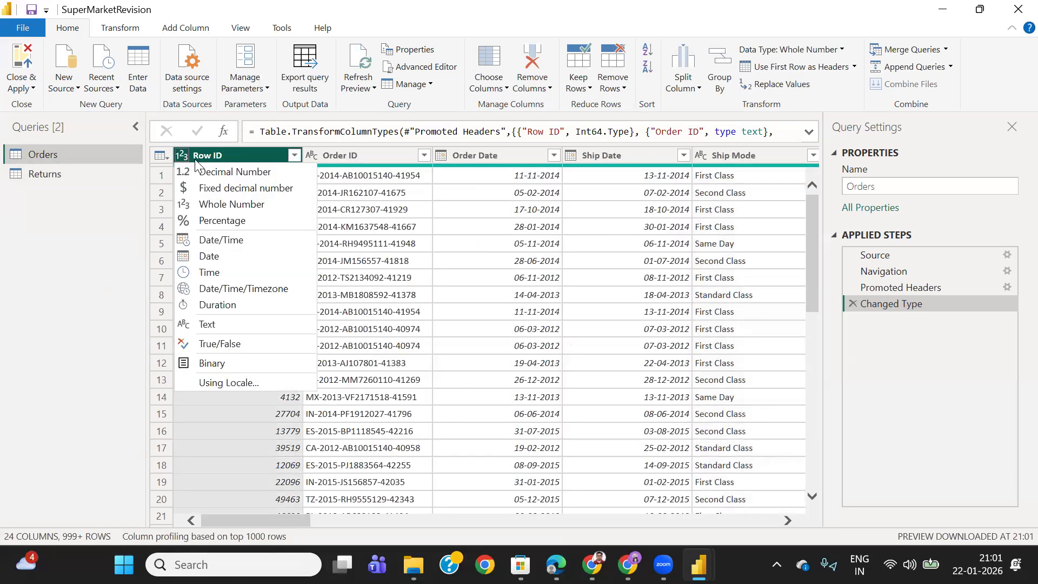
click(217, 325)
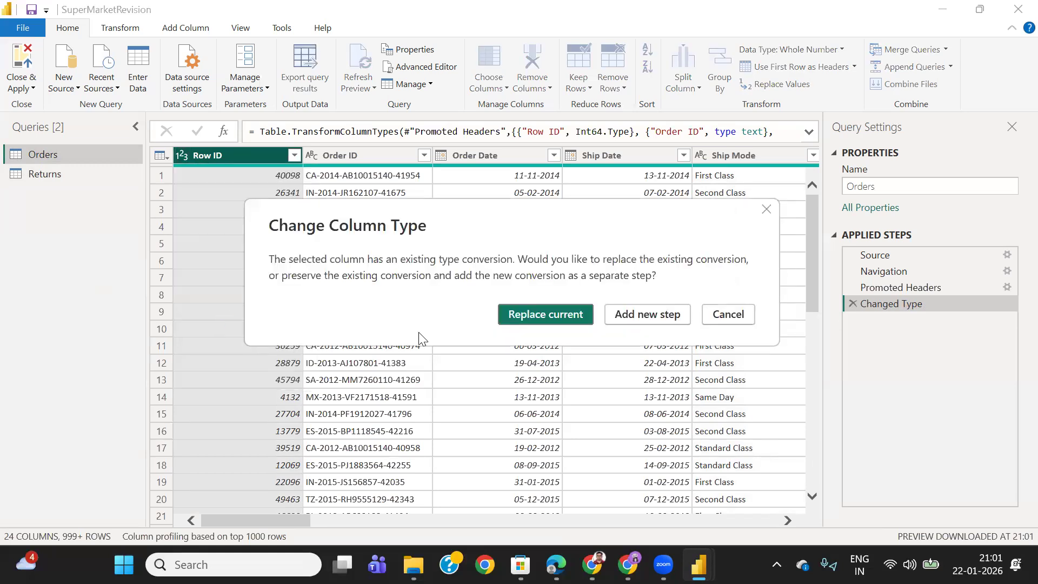
click(534, 315)
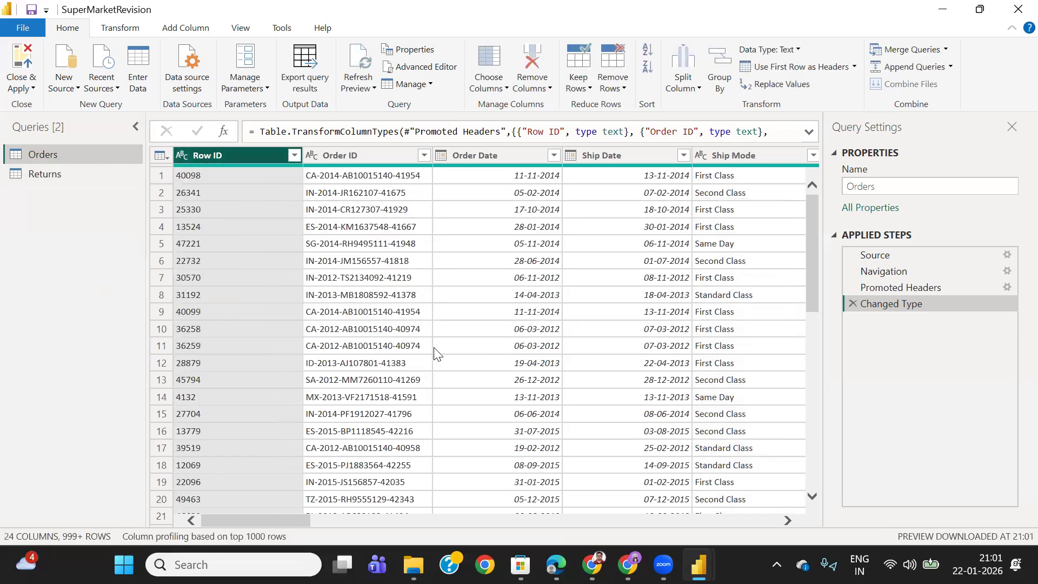
Change the Postal Code column of Orders to the Text data type, replacing the current type conversion
click(349, 154)
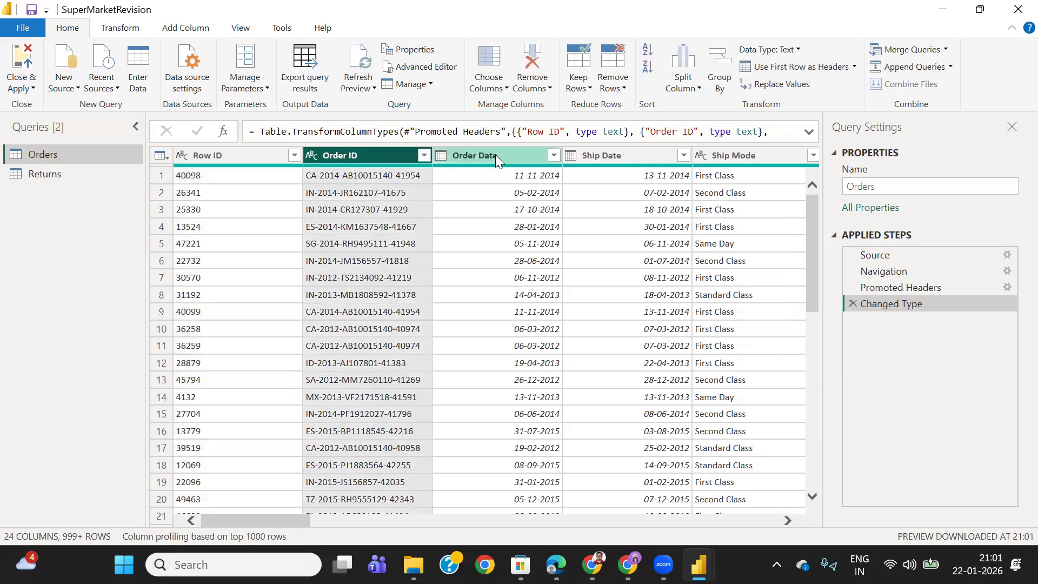
click(495, 155)
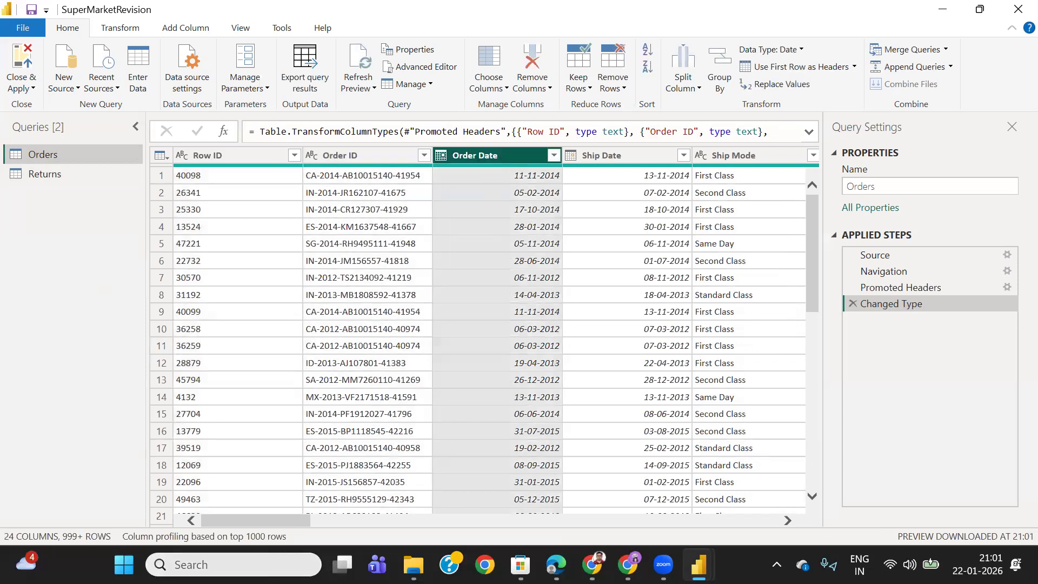
drag(267, 520, 361, 521)
click(416, 157)
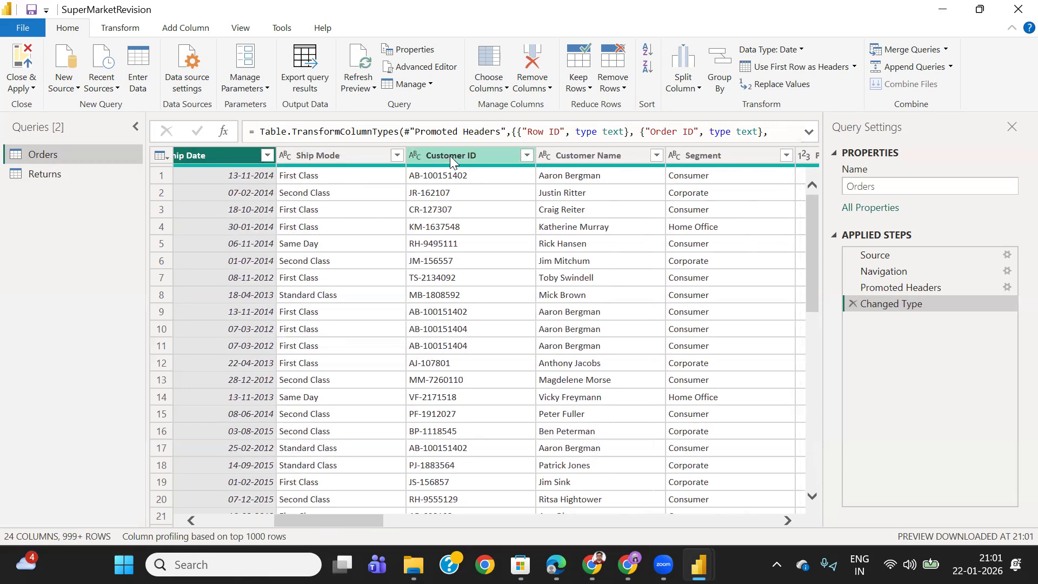
drag(362, 518, 419, 518)
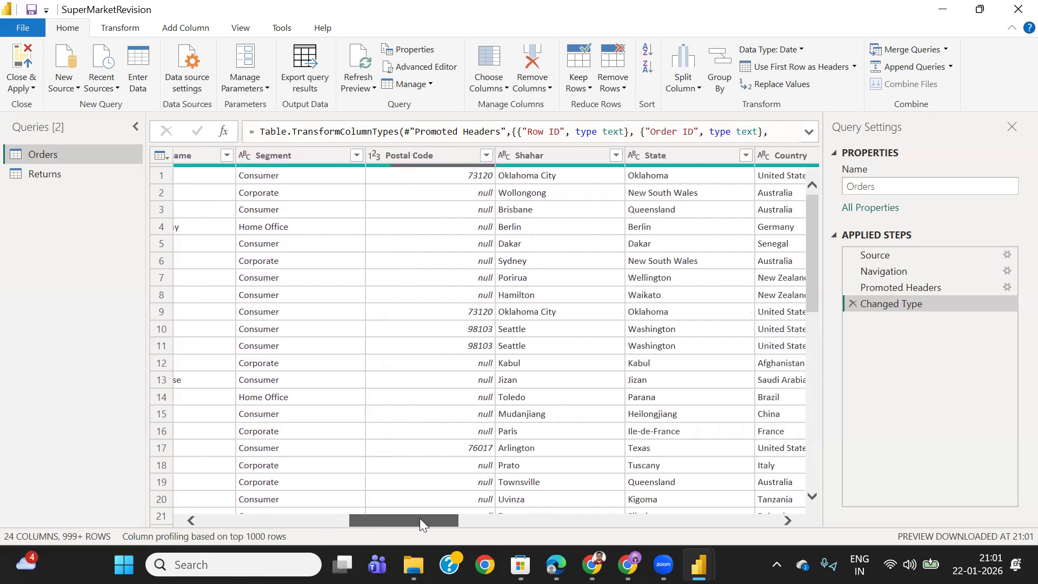
click(425, 155)
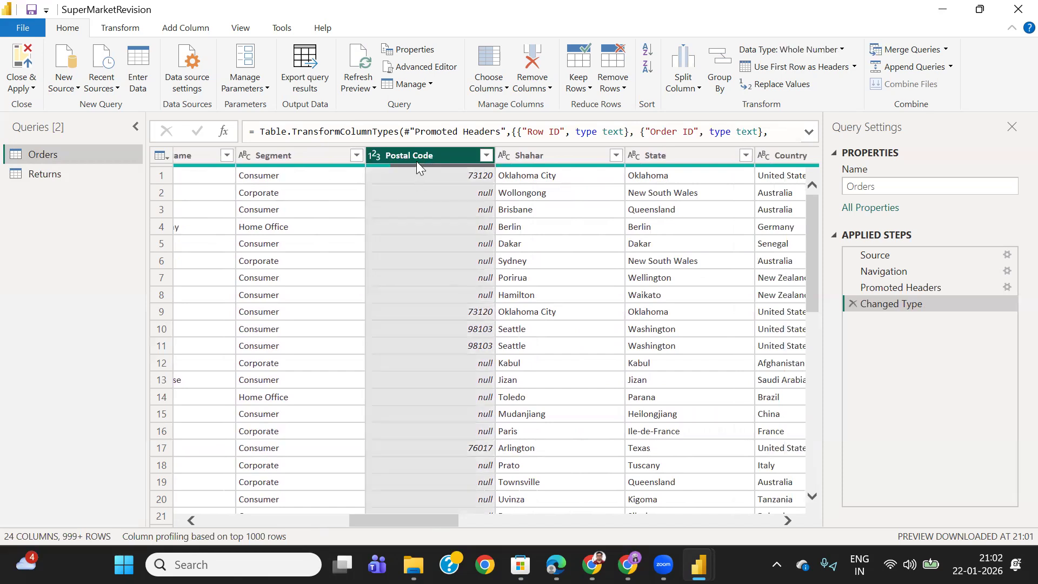
drag(402, 520, 411, 518)
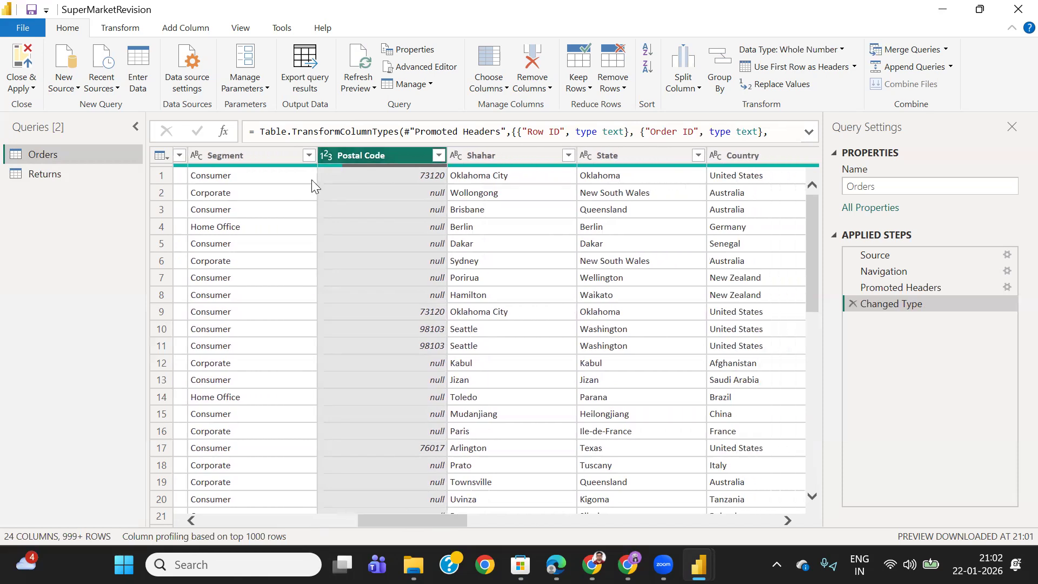
click(328, 156)
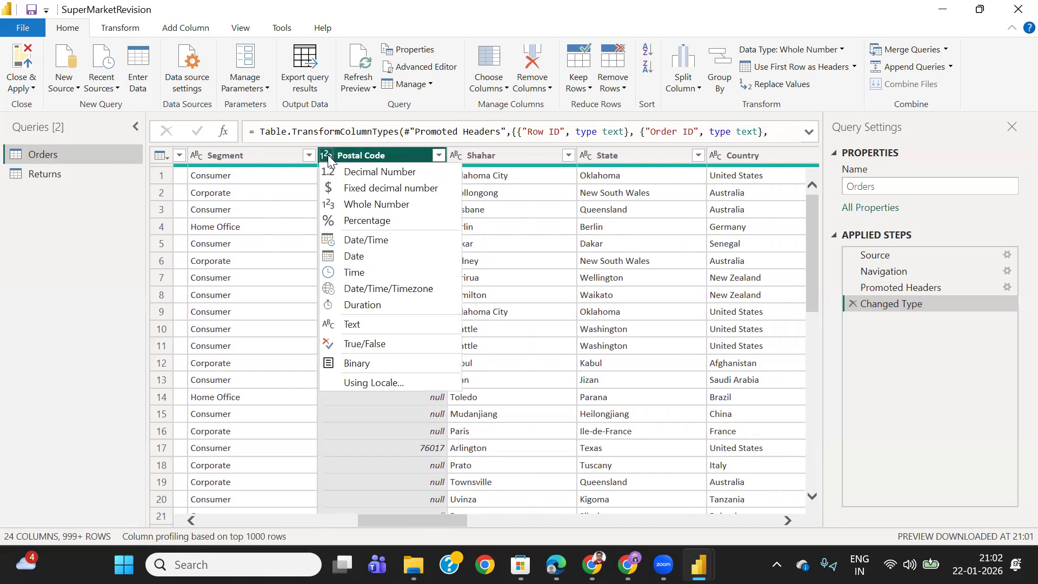
click(356, 327)
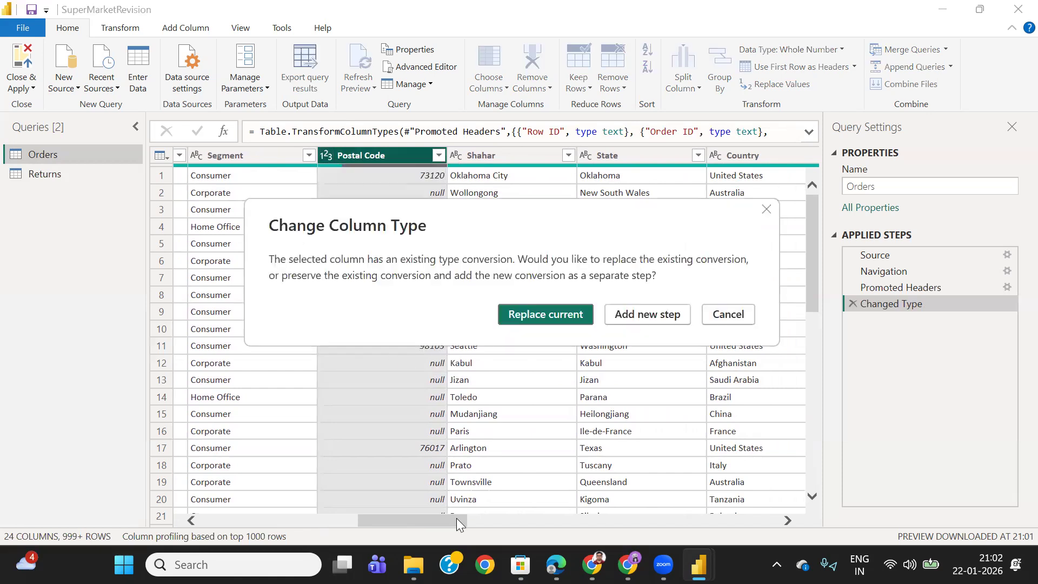
click(540, 315)
Examine the Postal Code column's quality and the data types of Sales, Quantity, Discount, Profit, Shipping Cost and Order Priority in Orders
mouse_move(438, 518)
mouse_down()
mouse_move(447, 518)
mouse_move(421, 518)
mouse_move(430, 518)
mouse_up()
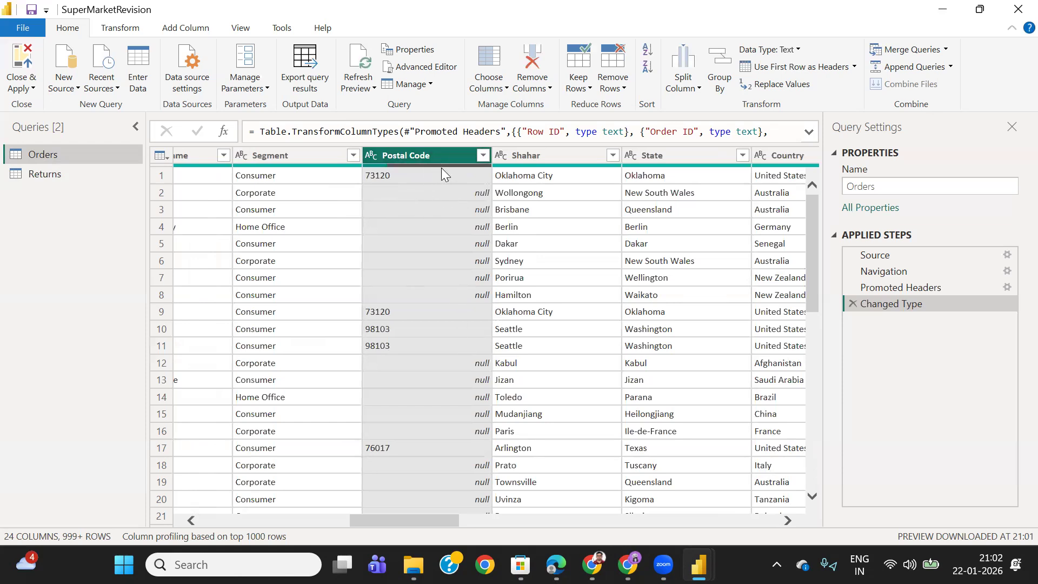
mouse_move(441, 165)
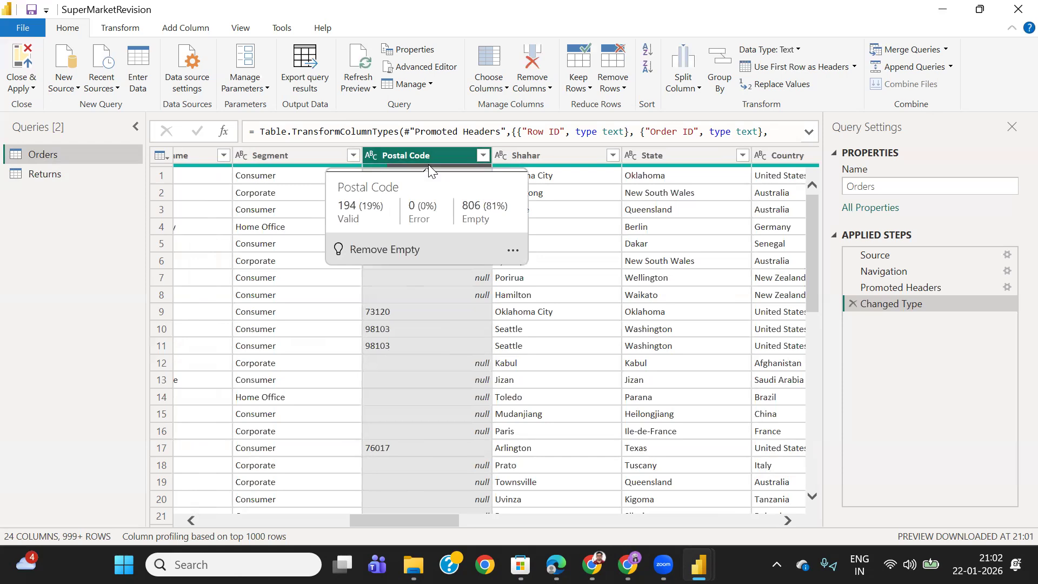
drag(436, 520, 698, 508)
click(395, 155)
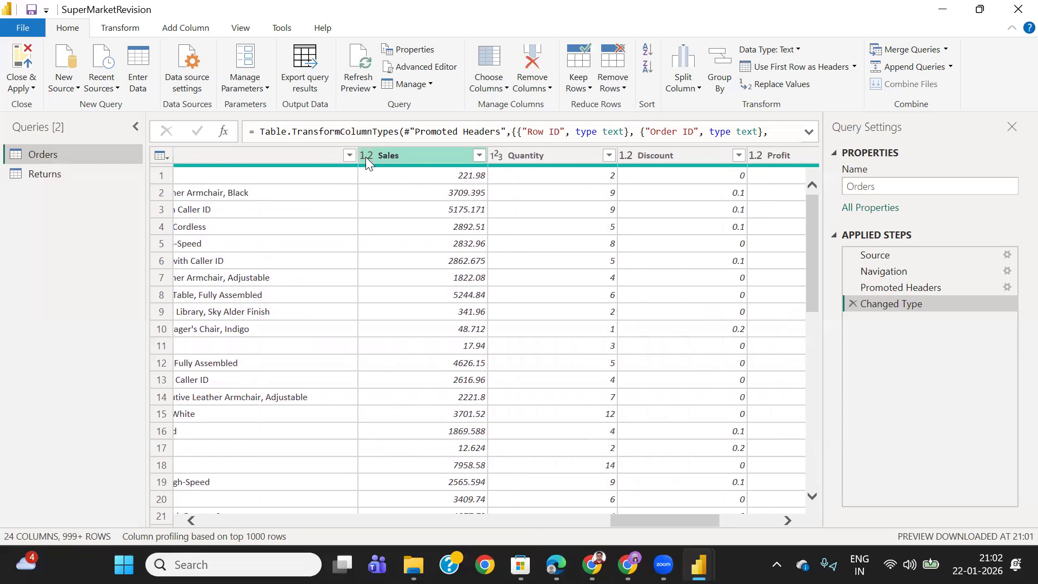
drag(632, 521, 658, 518)
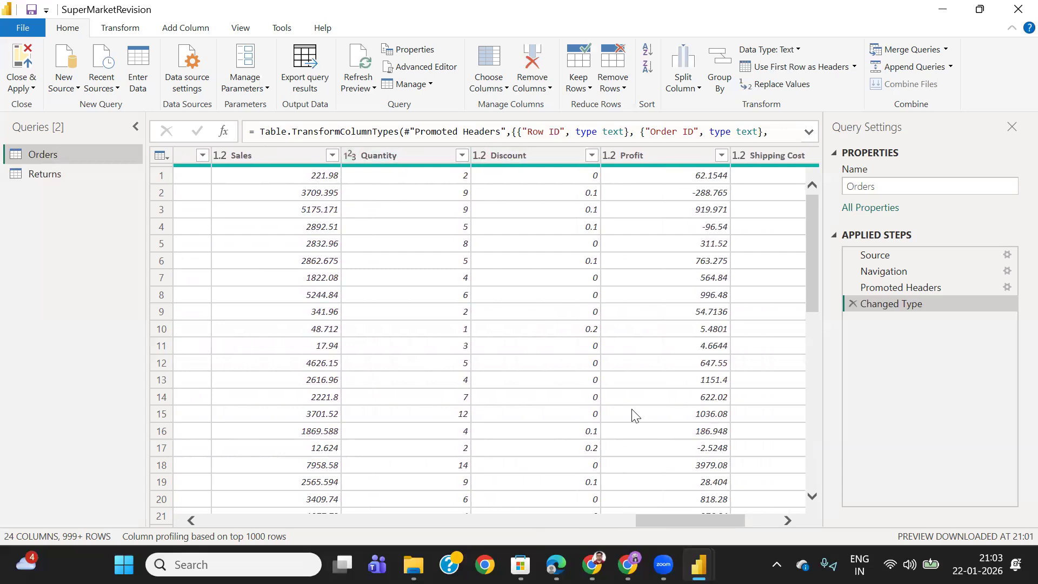
drag(650, 520, 680, 521)
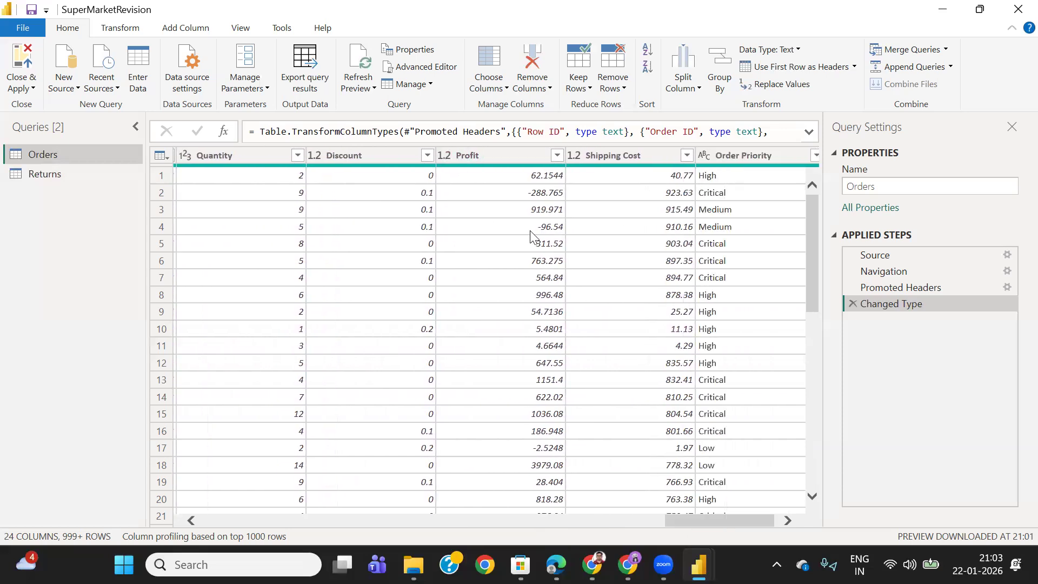
drag(684, 520, 728, 521)
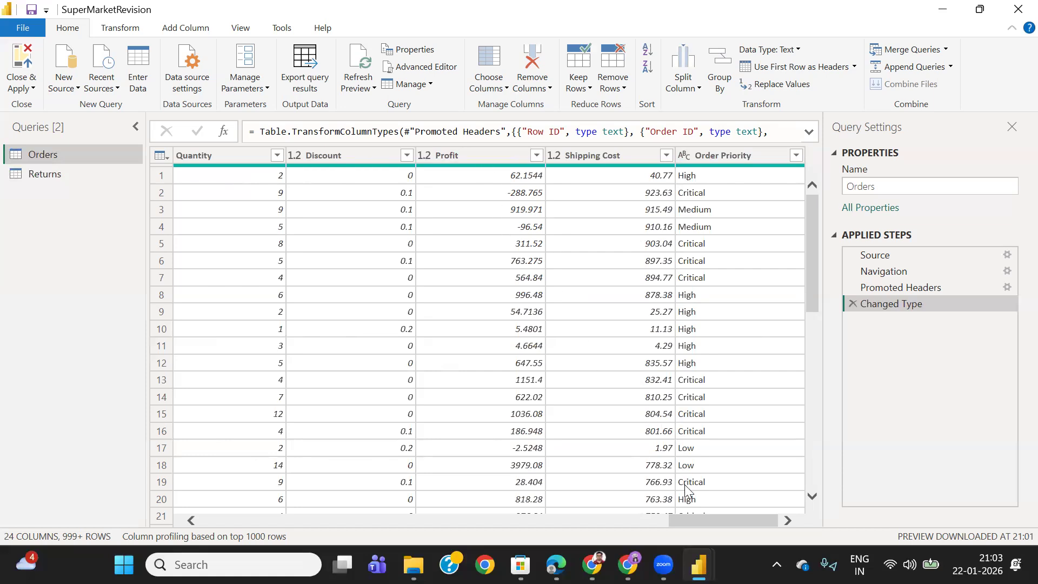
drag(721, 521, 681, 522)
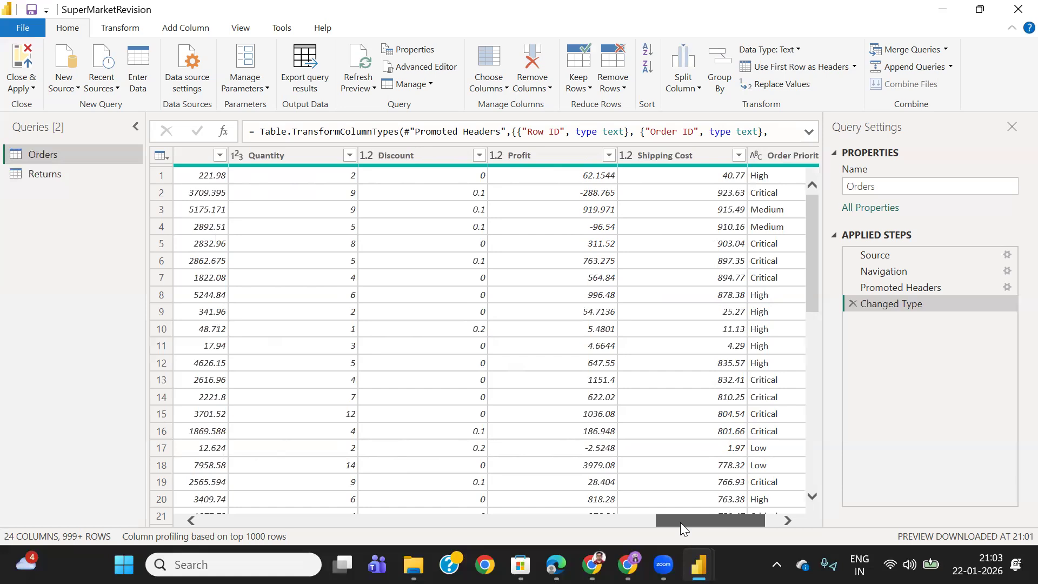
drag(680, 522, 154, 498)
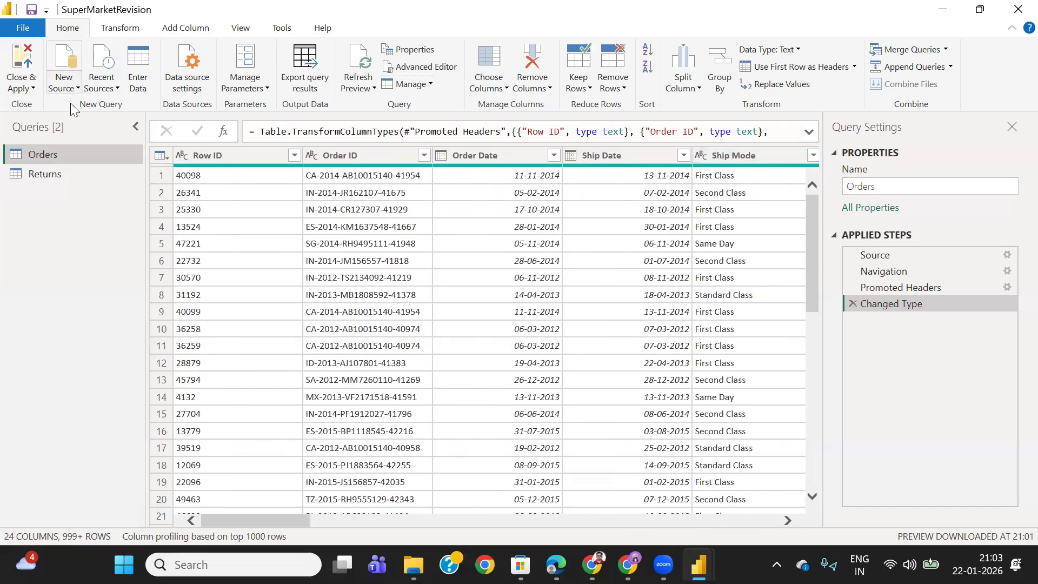
Apply the query changes, close the query editor and show the loaded Orders table in Table view
click(20, 88)
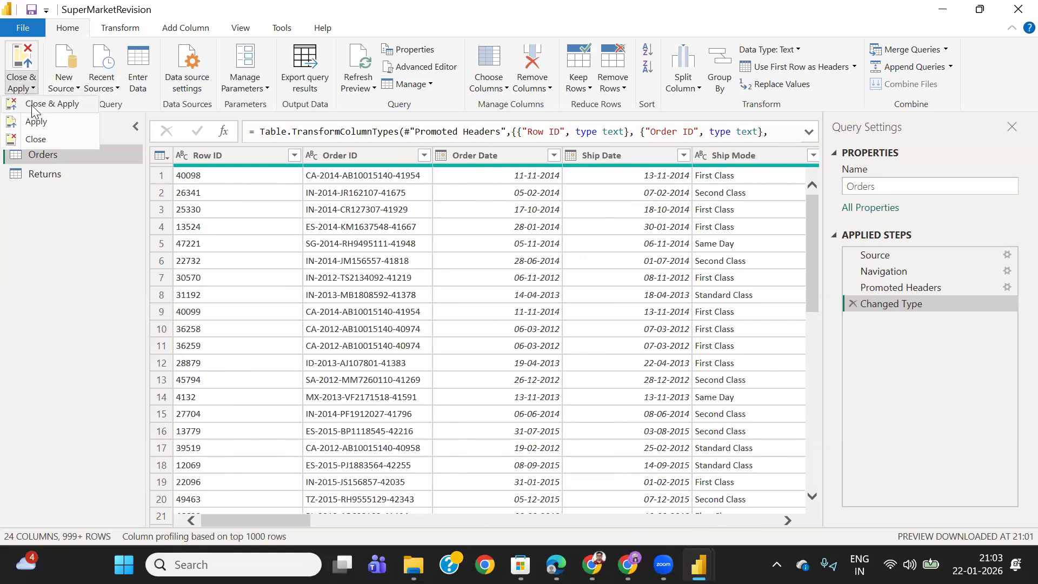
click(33, 105)
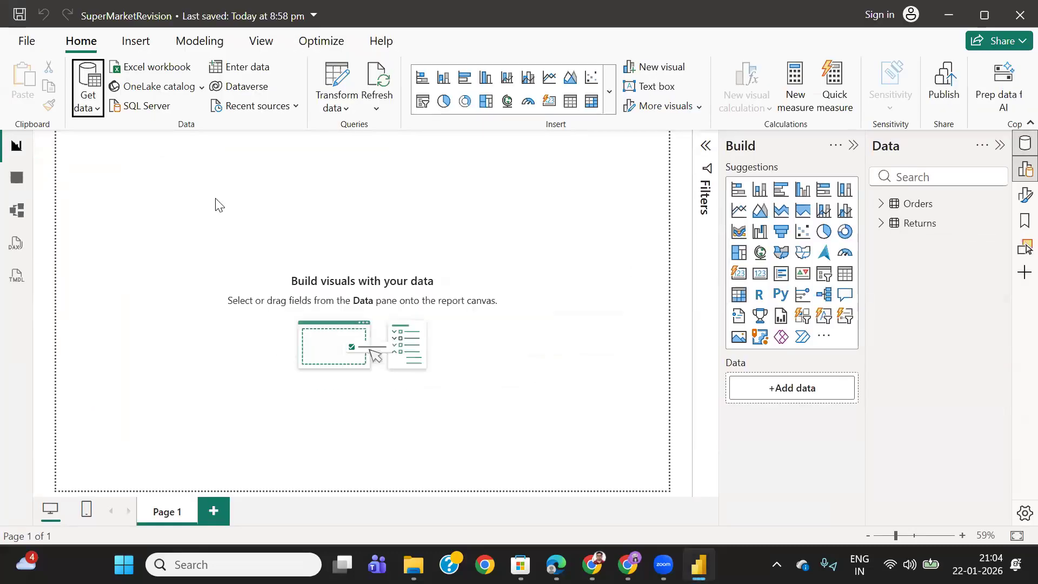
click(17, 177)
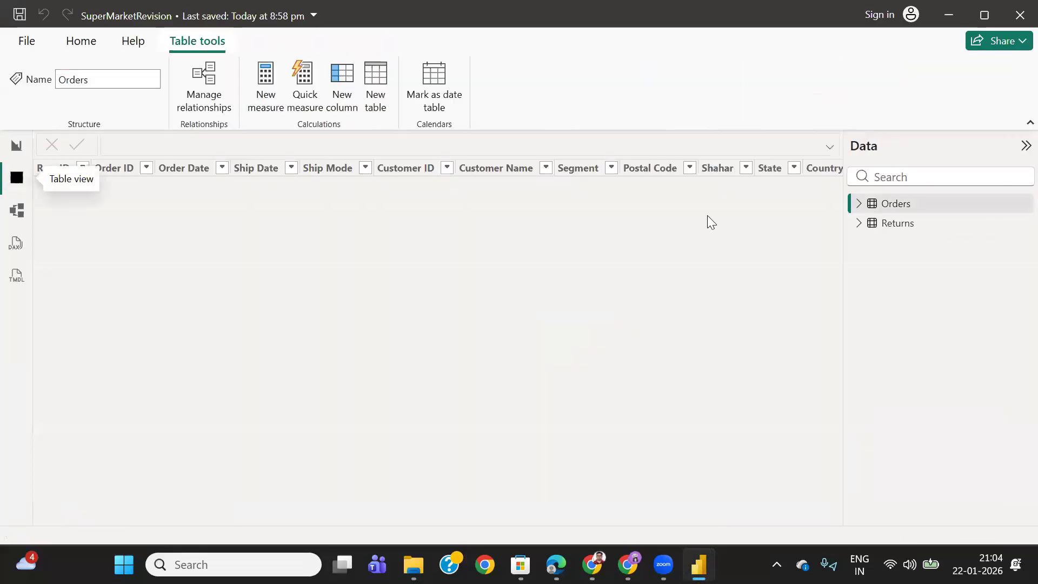
Set the display format of the Order Date column in Orders to 14-03-2001 (dd-mm-yyyy)
click(47, 168)
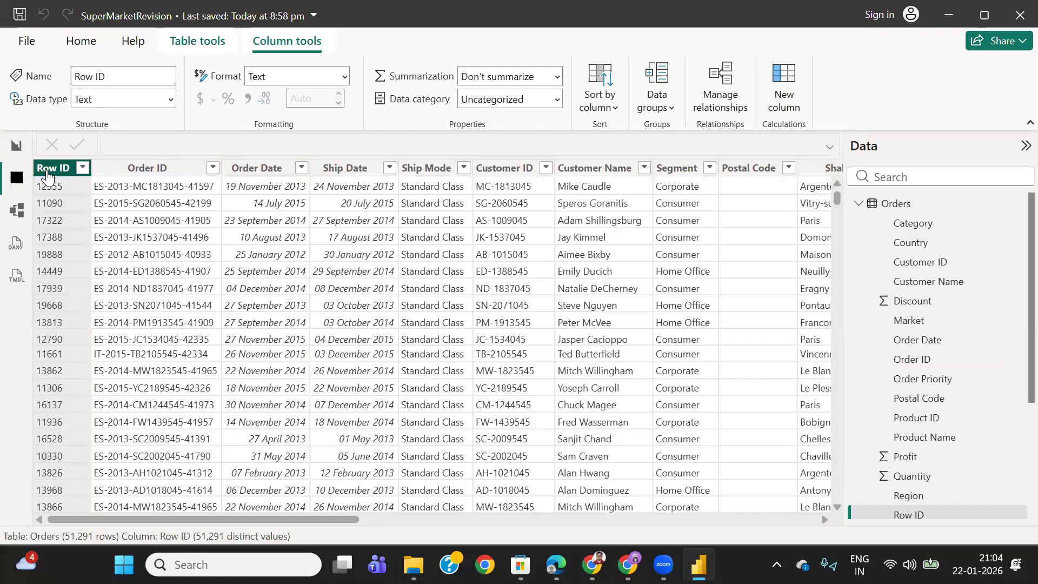
click(152, 169)
click(262, 168)
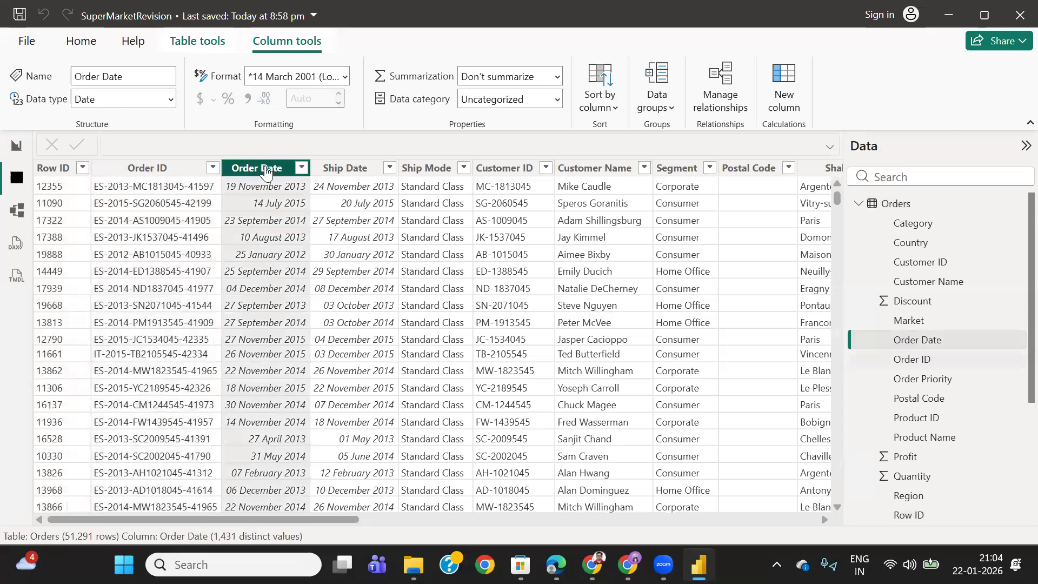
click(345, 77)
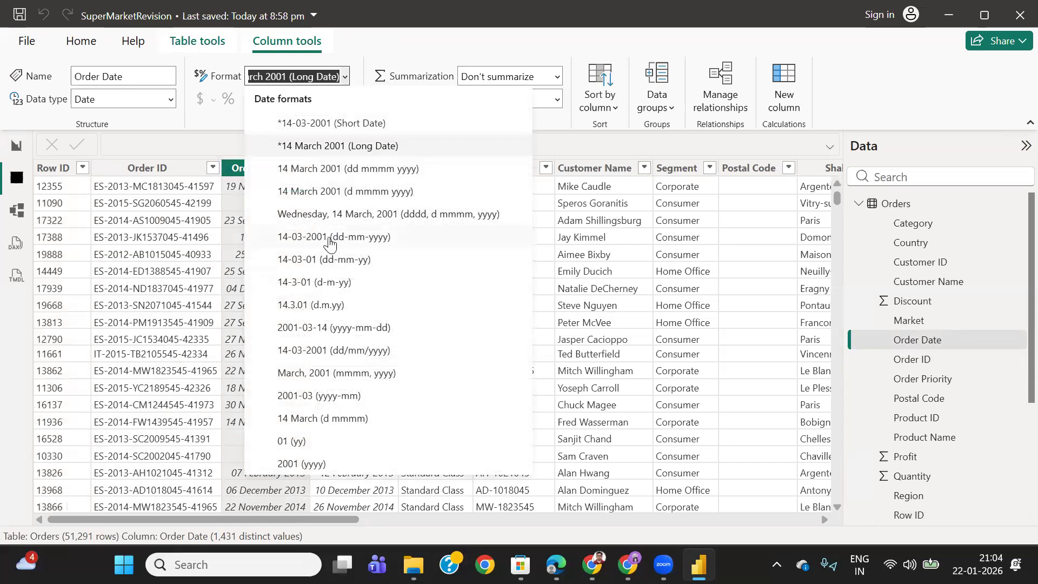
key(Escape)
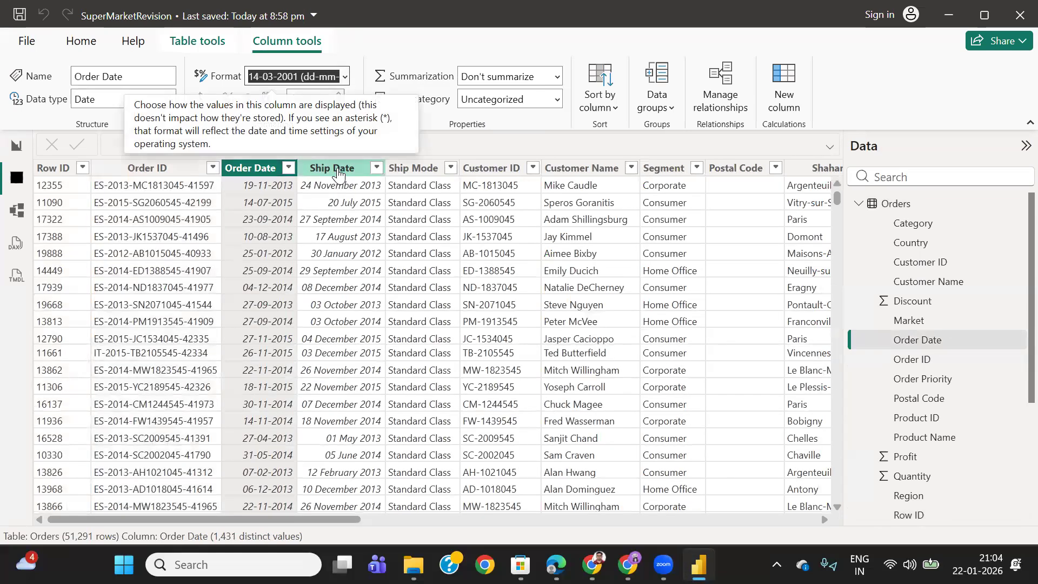
Set the display format of the Ship Date column in Orders to 14-03-2001 (dd-mm-yyyy)
click(339, 173)
click(345, 76)
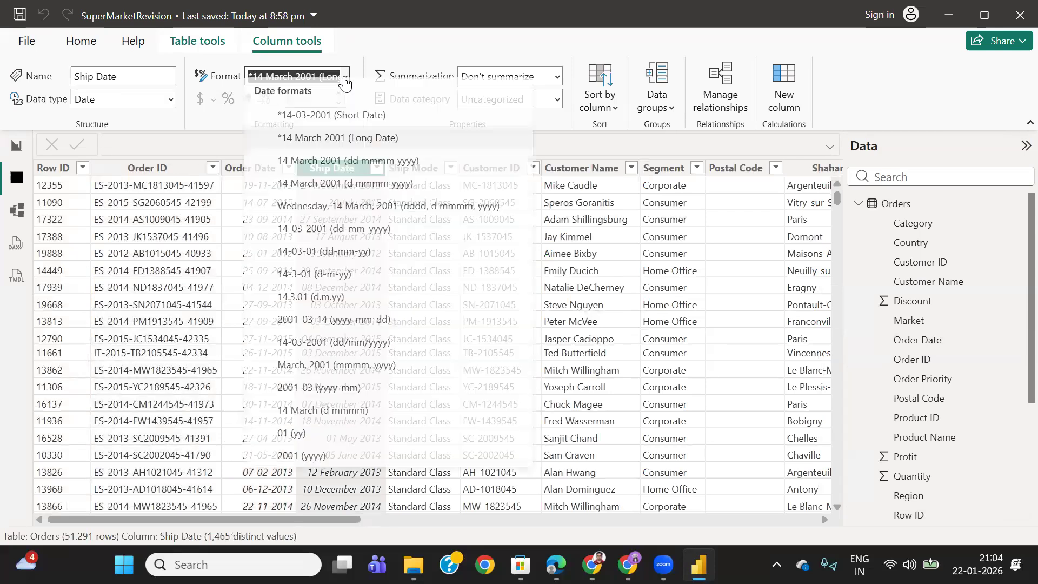
click(331, 237)
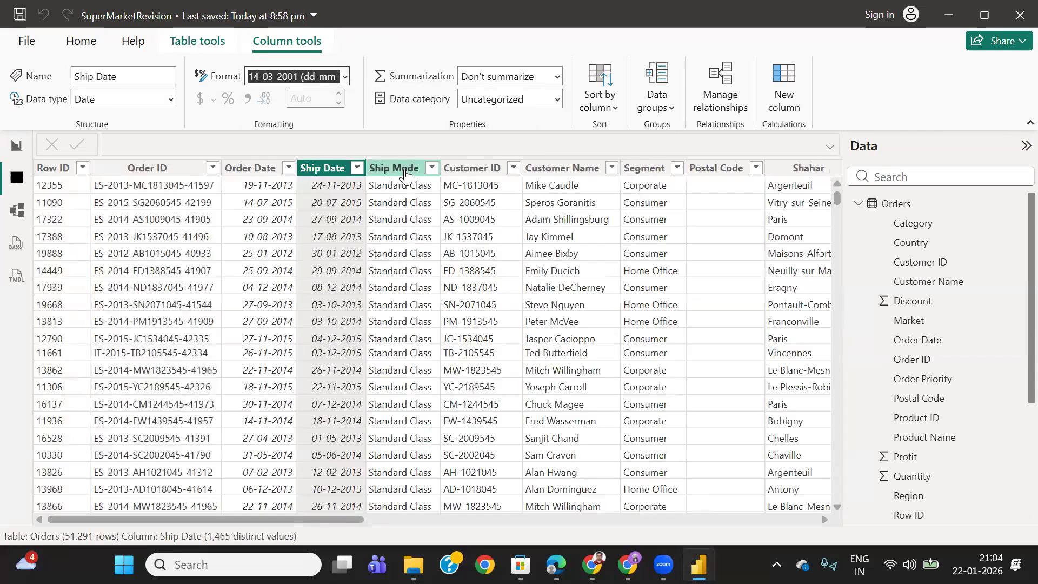
Check the data type and format of the Customer Name, Segment, Postal Code, Shahar, State, Country and Region columns in Orders
drag(349, 519, 498, 520)
click(202, 171)
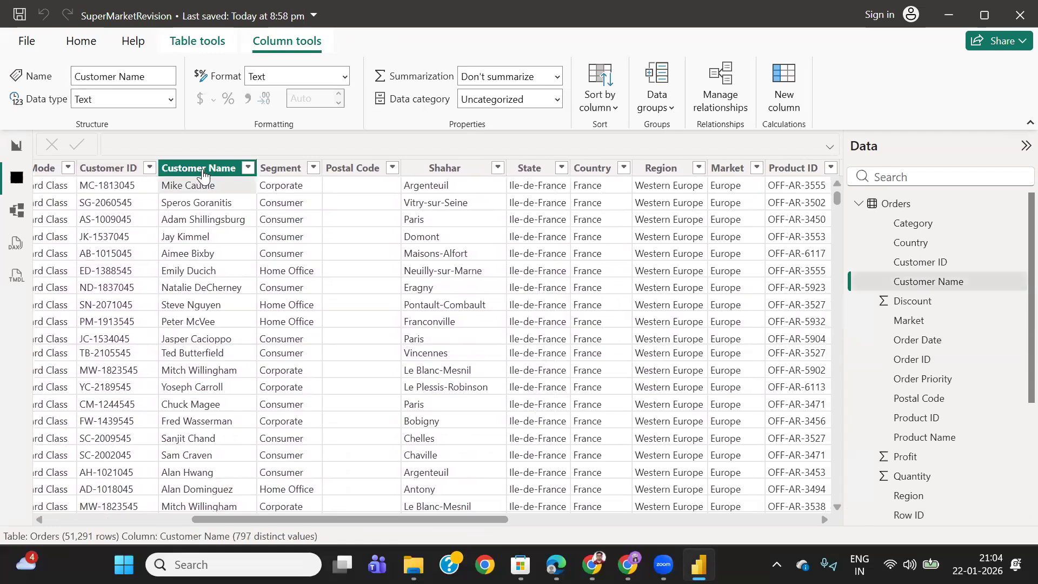
click(287, 169)
click(363, 170)
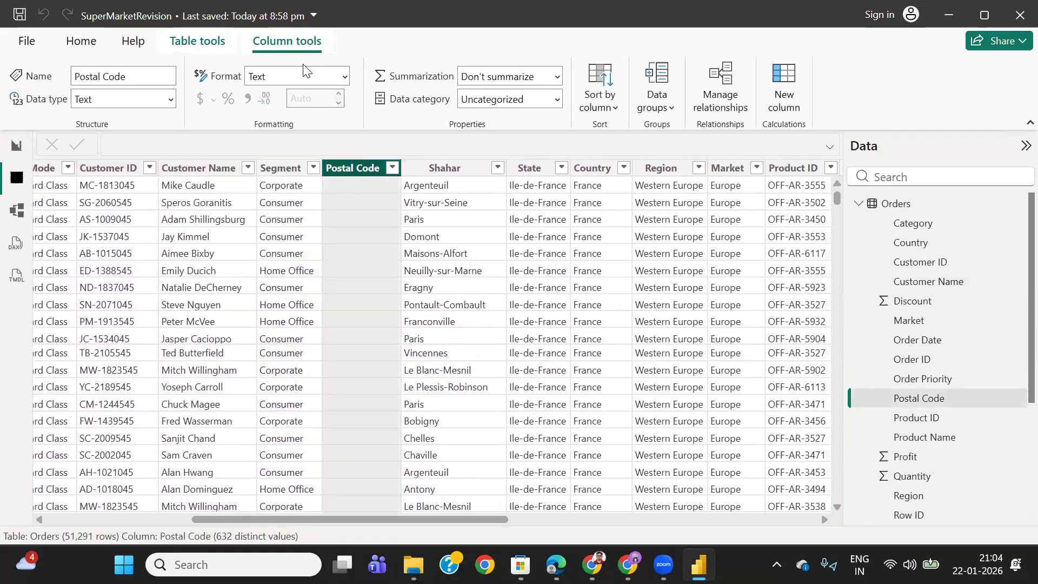
click(446, 169)
click(522, 170)
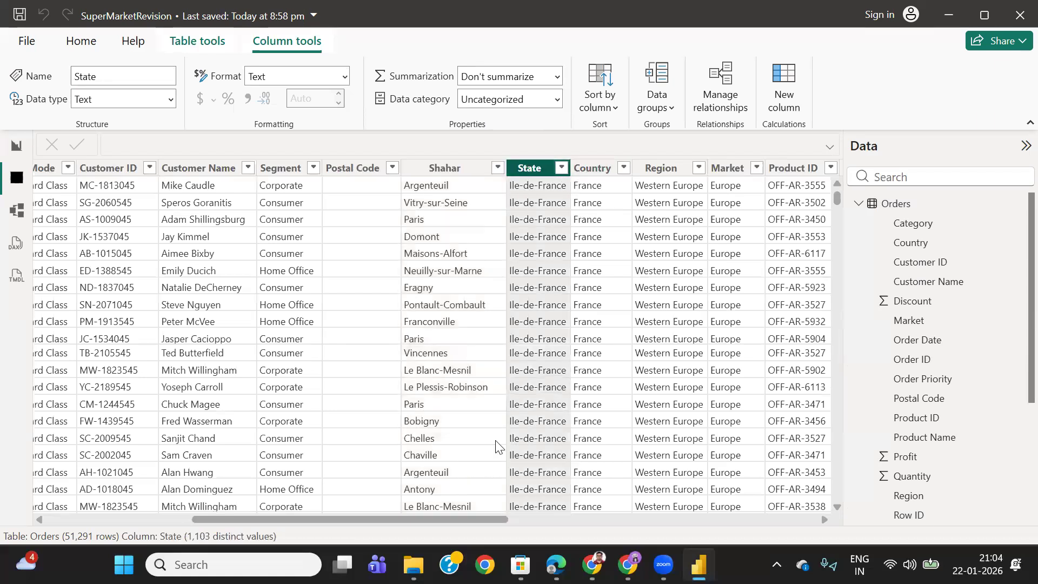
drag(435, 522, 494, 522)
click(460, 170)
click(526, 170)
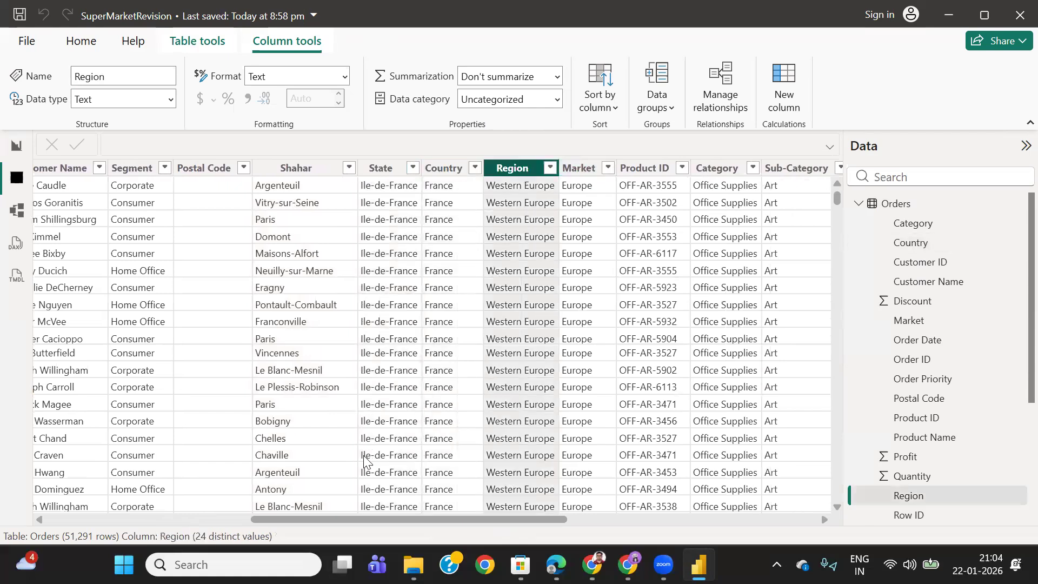
Set the data category of the Postal Code column in Orders to Postal code
drag(325, 517, 295, 513)
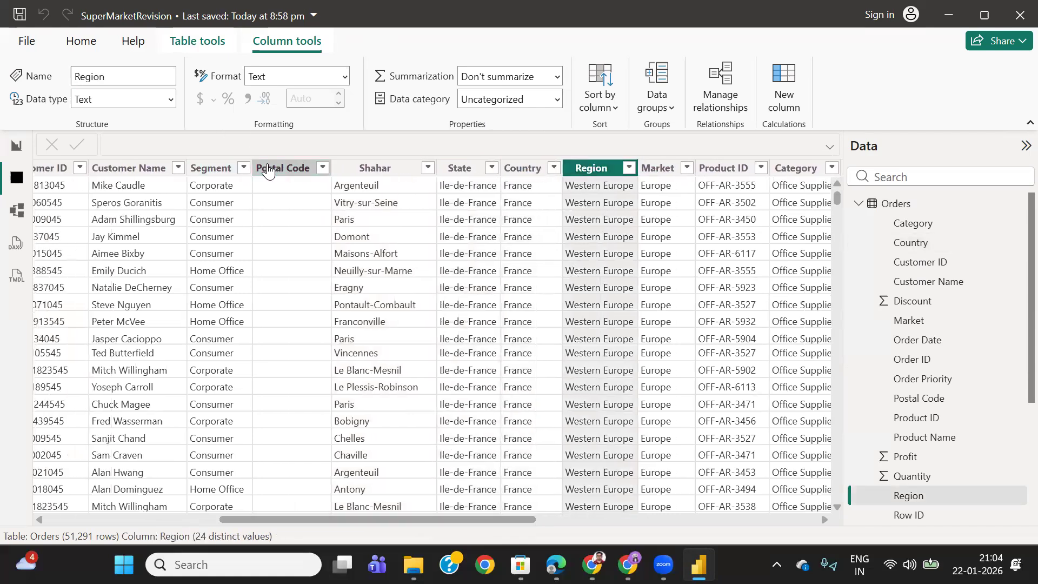
click(269, 169)
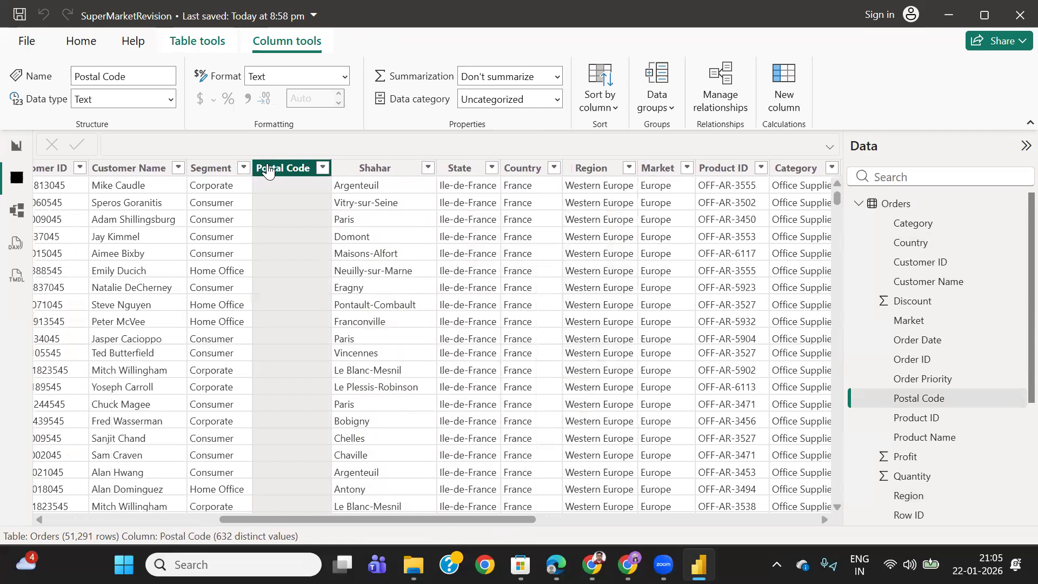
click(553, 100)
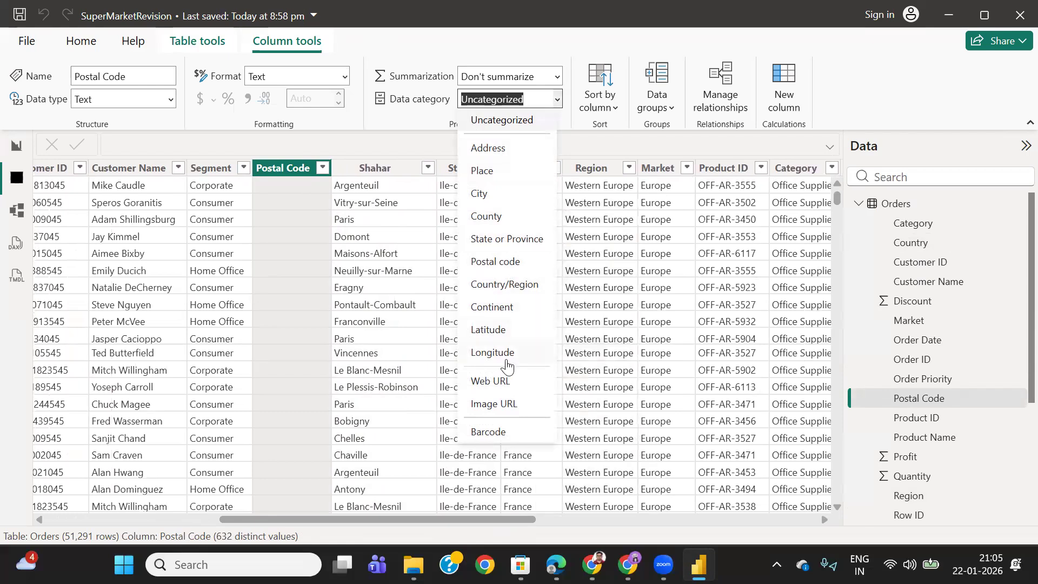
click(493, 268)
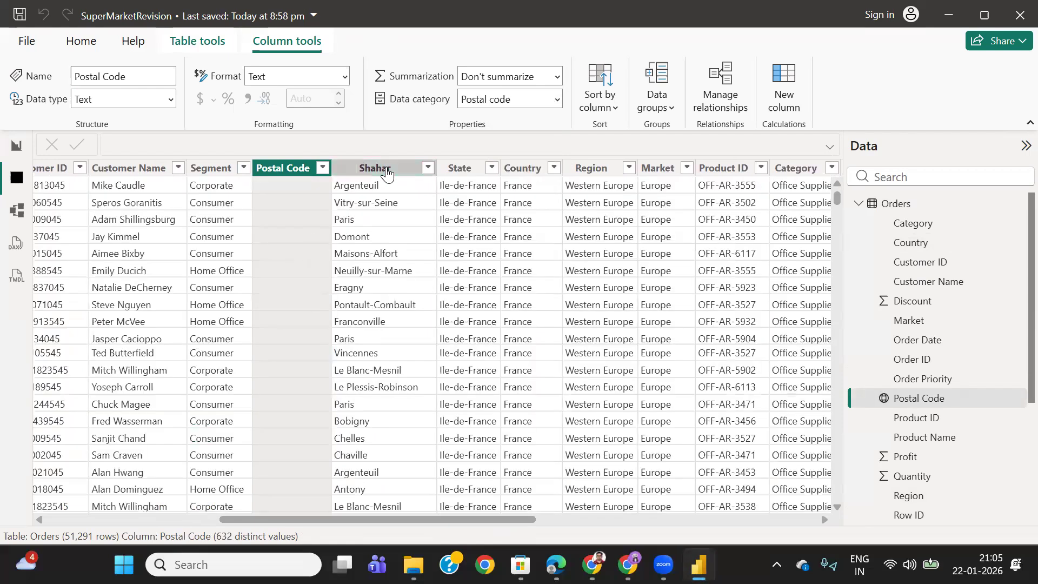
Set the data category of the Shahar column in Orders to City
click(387, 174)
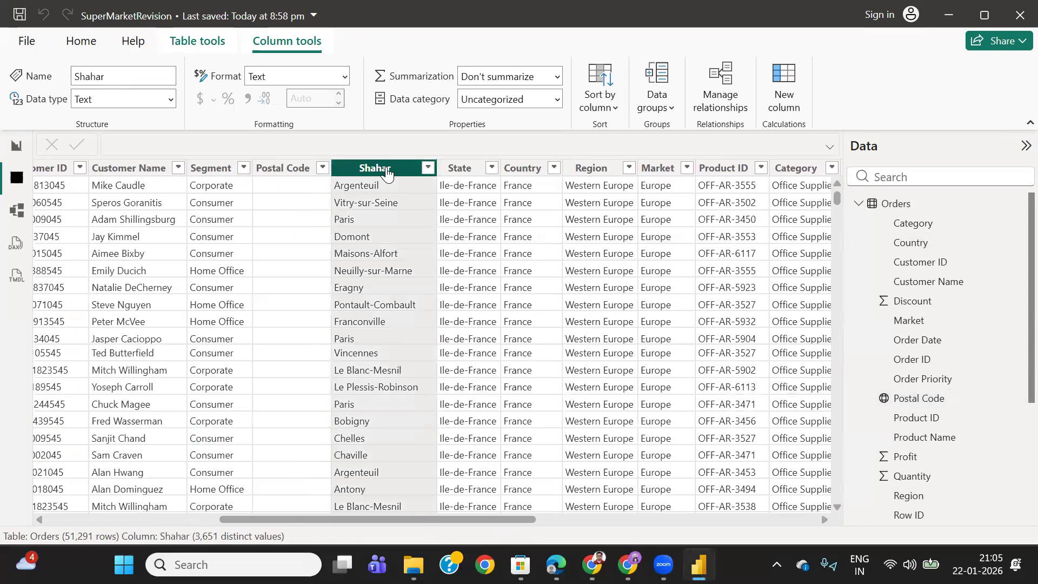
click(553, 102)
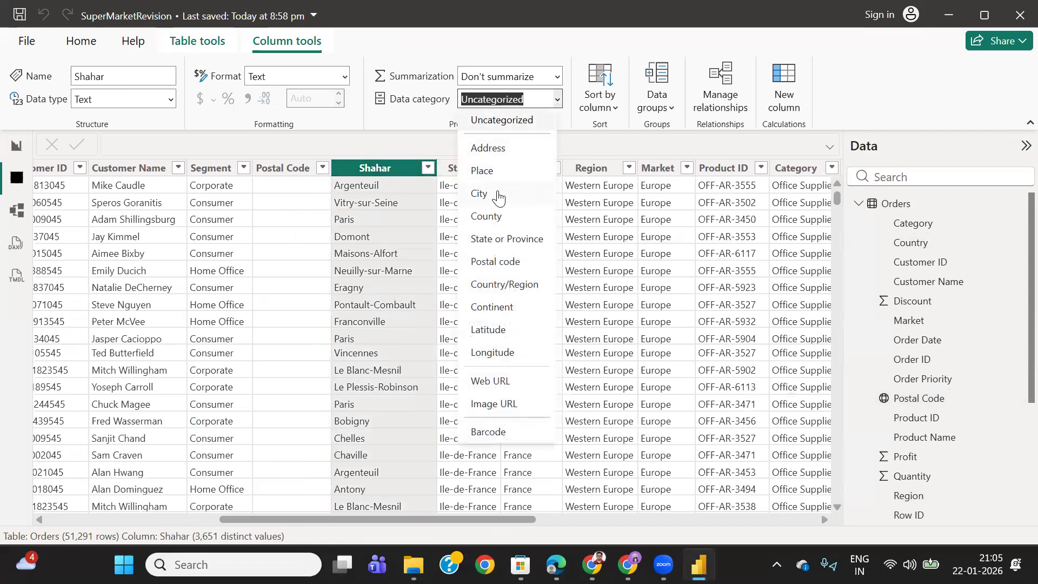
click(498, 196)
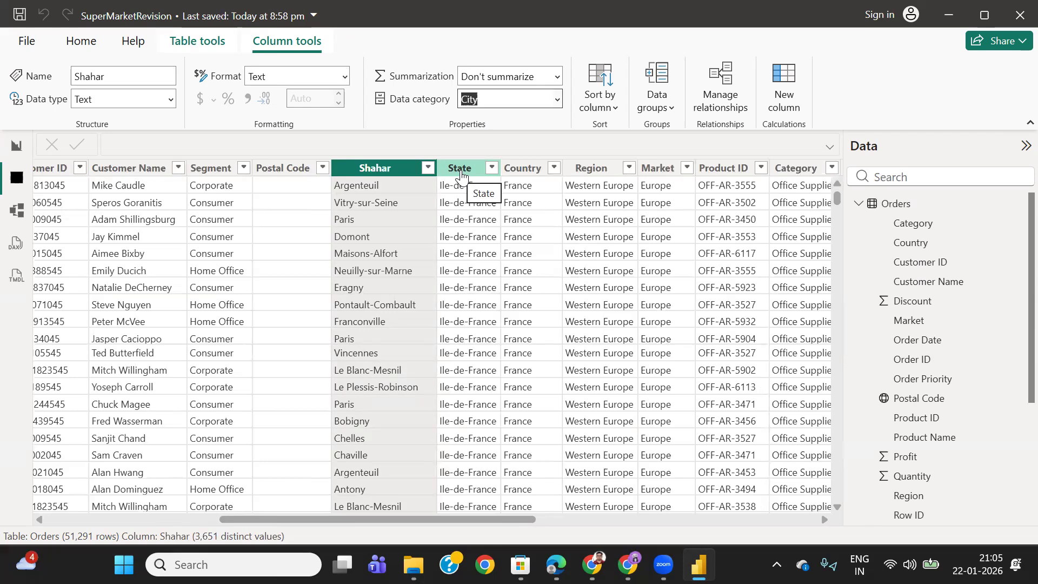
Set the data category of the State column in Orders to State or Province
click(461, 168)
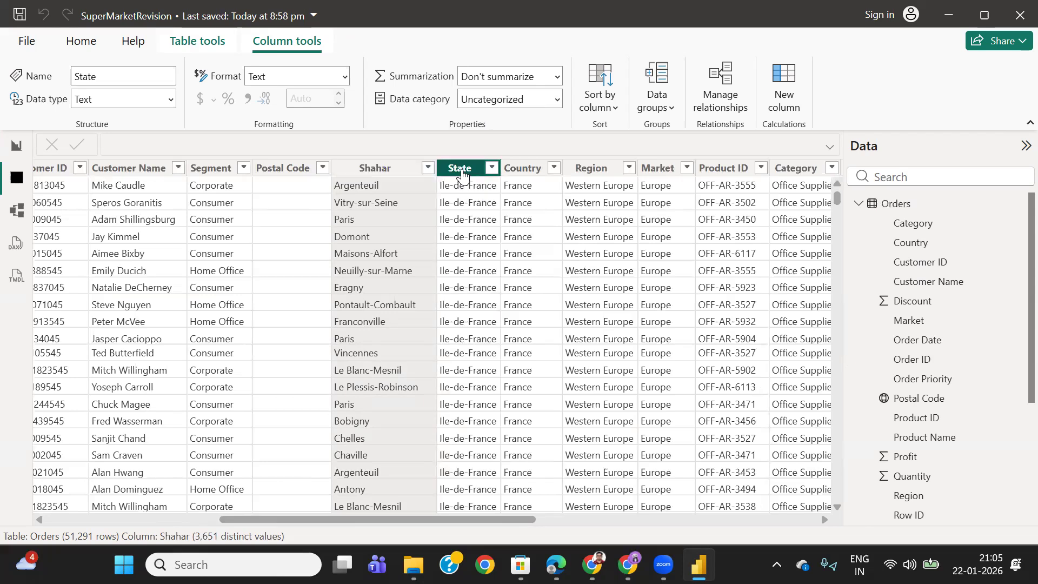
click(557, 101)
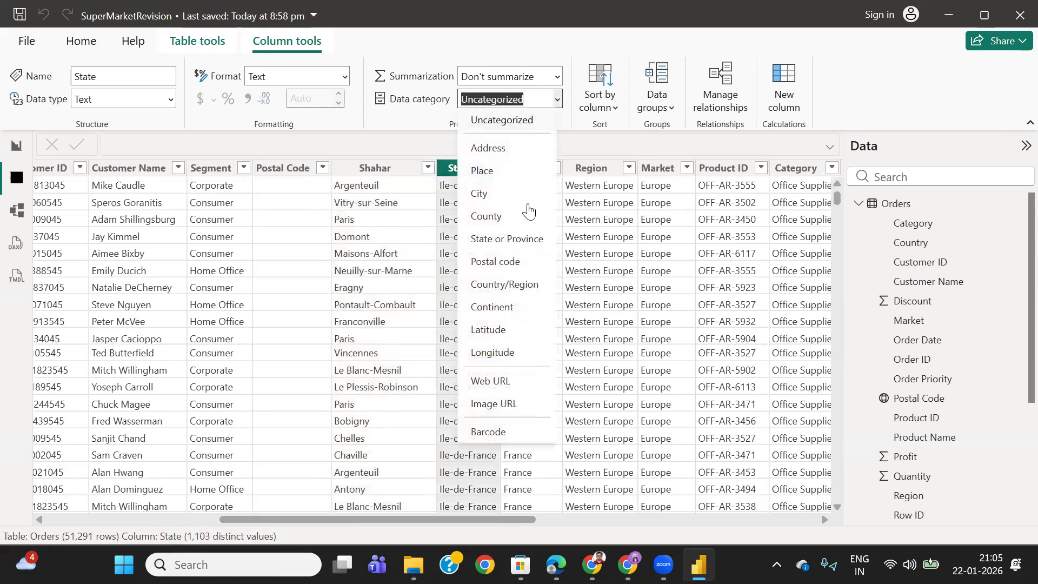
click(493, 240)
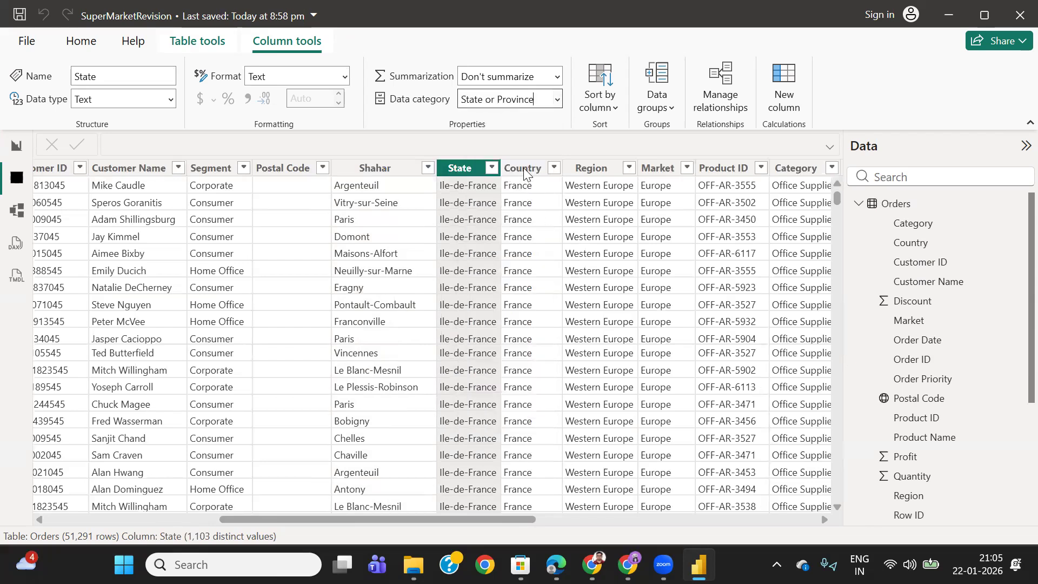
Set the data category of the Country column in Orders to County
click(523, 168)
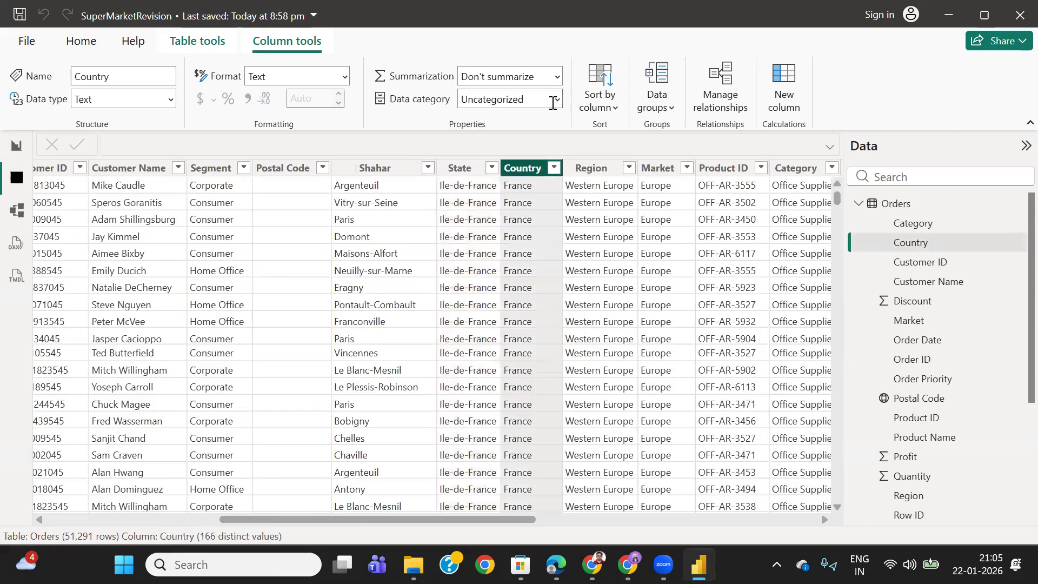
click(556, 101)
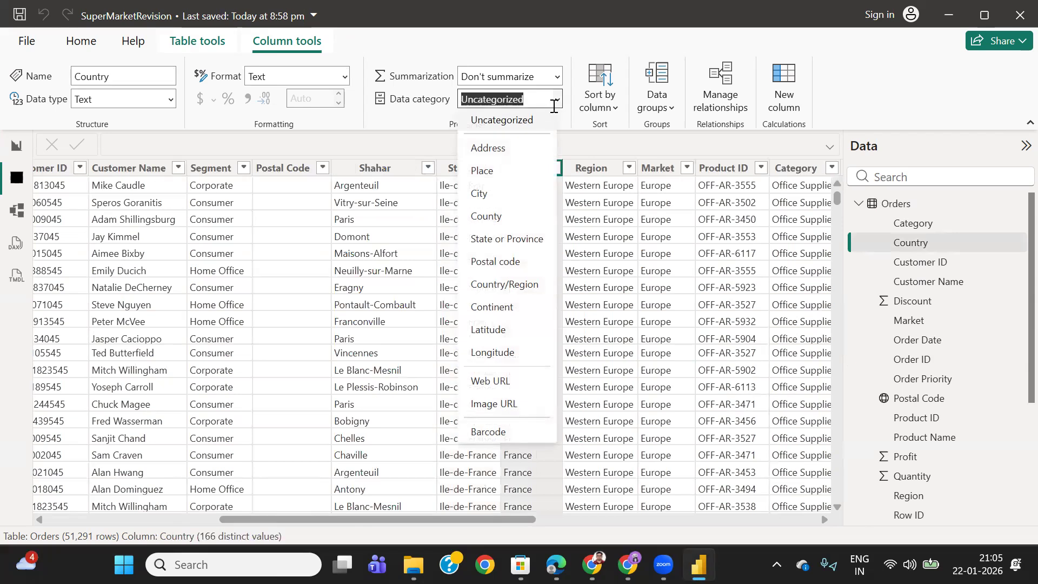
click(490, 217)
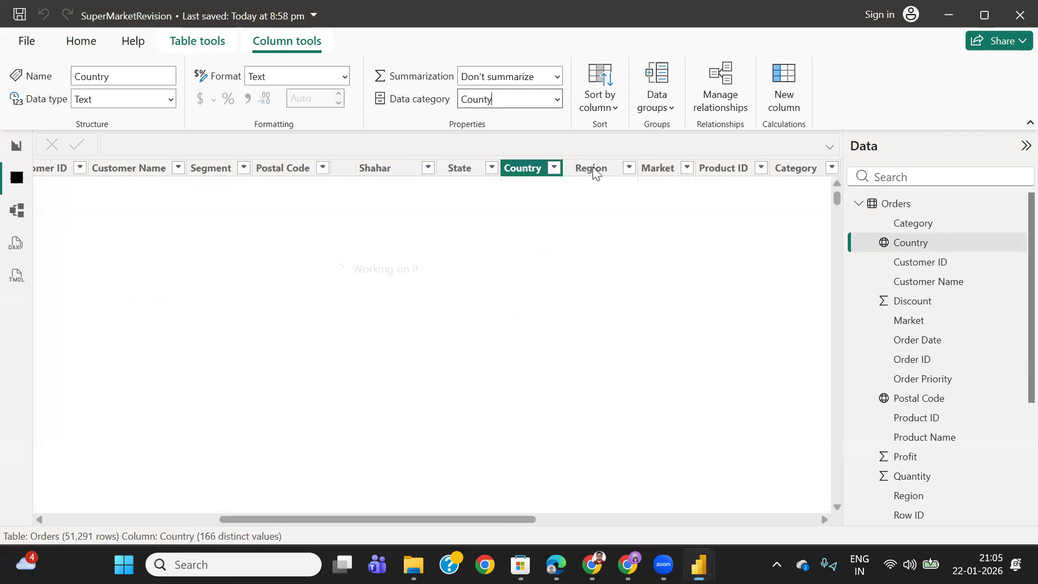
Set the data category of the Region column in Orders to Country/Region
click(592, 168)
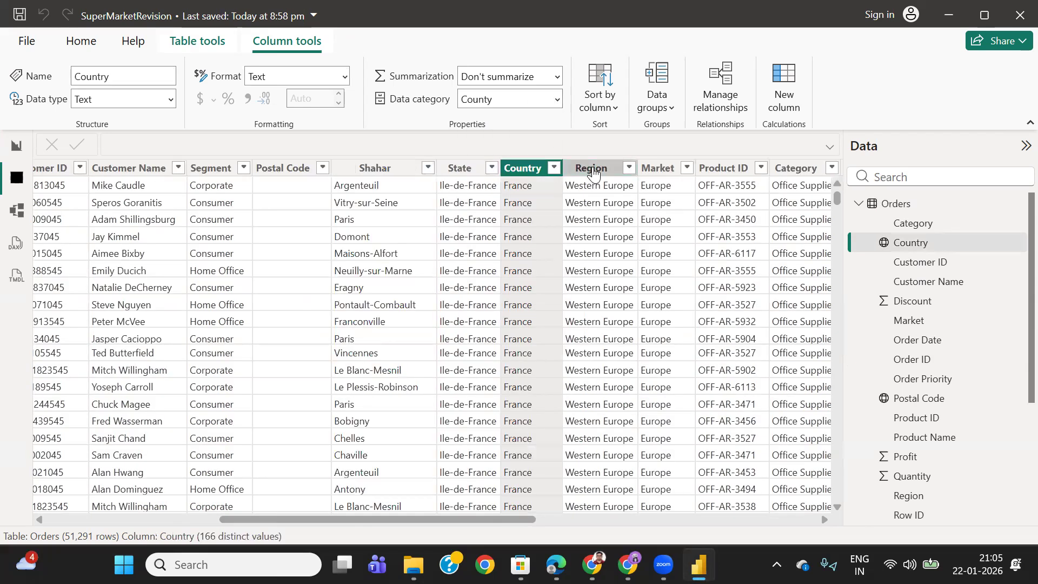
click(557, 99)
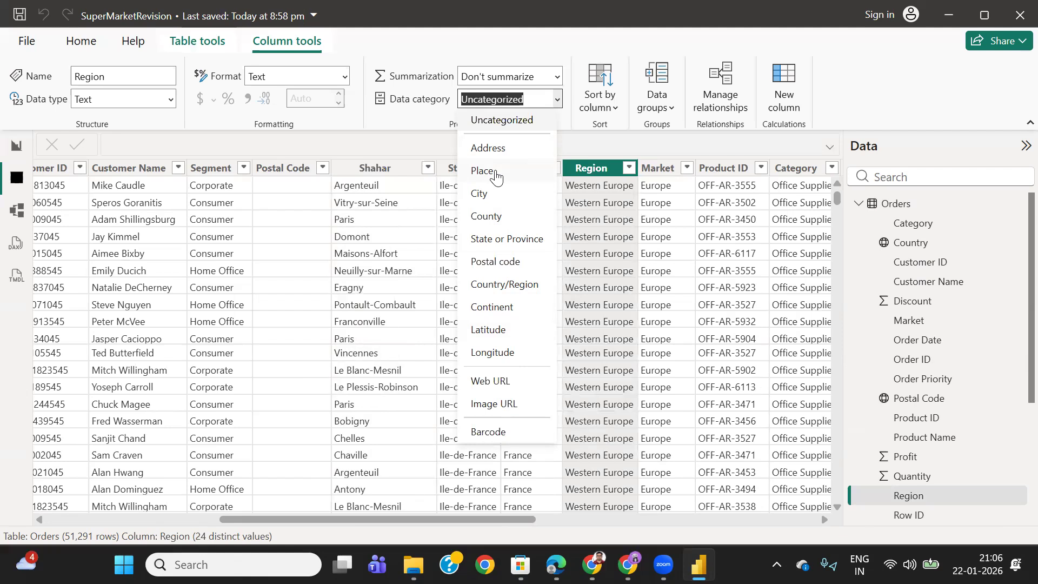
click(509, 285)
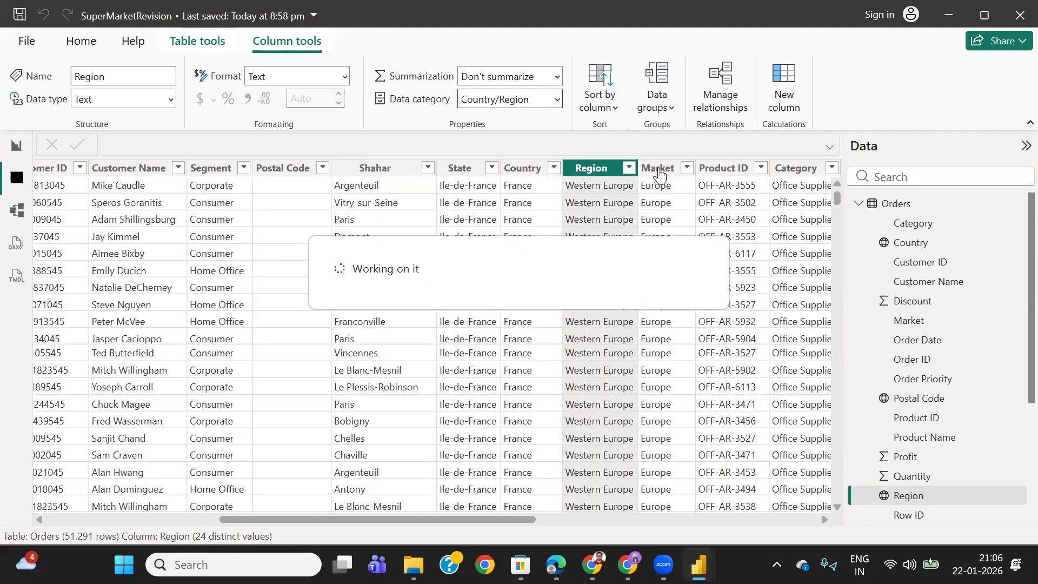
Set the data category of the Market column in Orders to Place
click(658, 170)
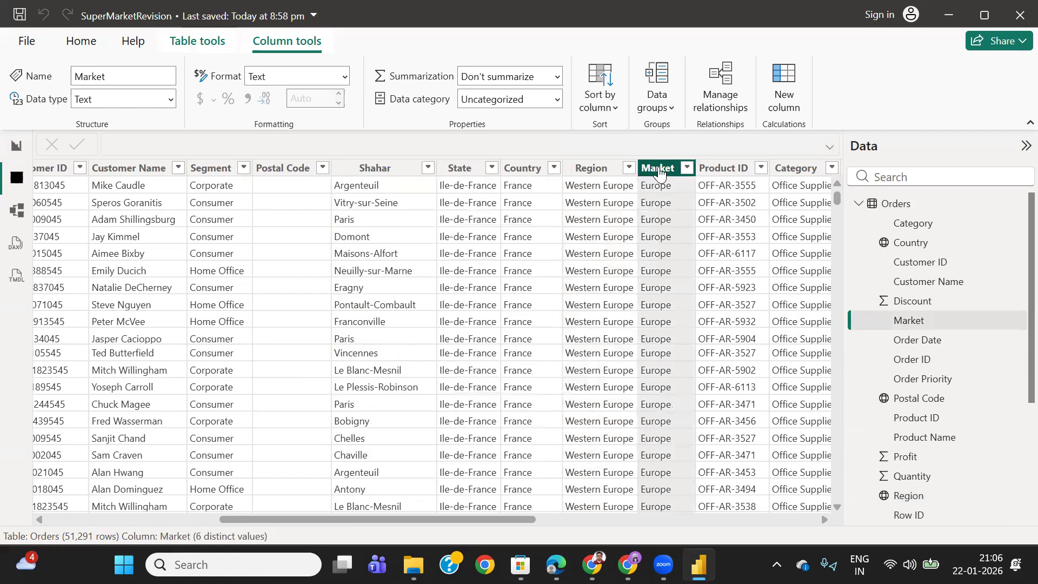
click(557, 101)
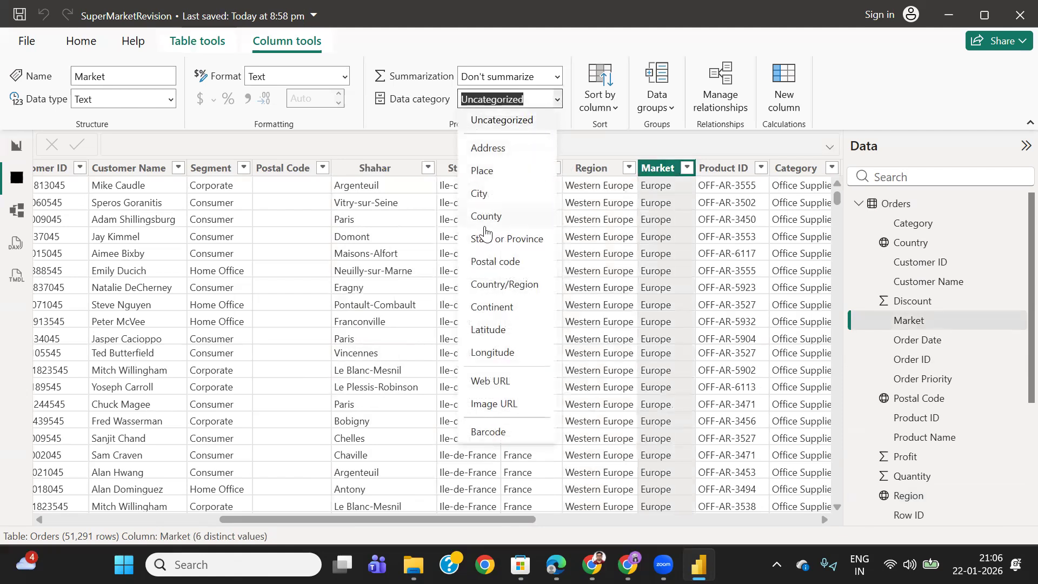
click(488, 172)
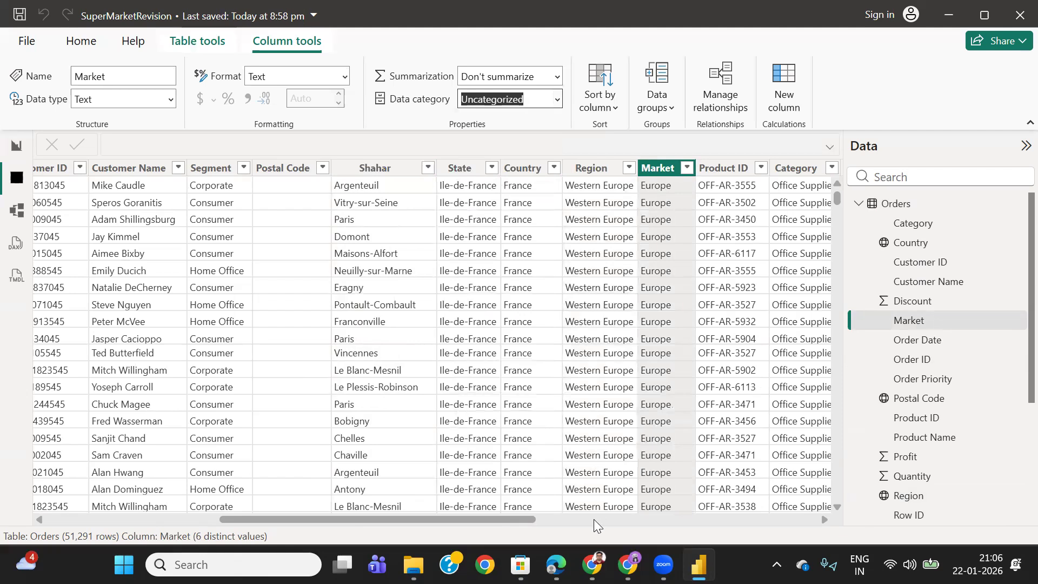
Check the data type, format and summarization of the Sales, Quantity, Discount, Profit and Shipping Cost columns in Orders
drag(518, 520, 819, 509)
click(440, 168)
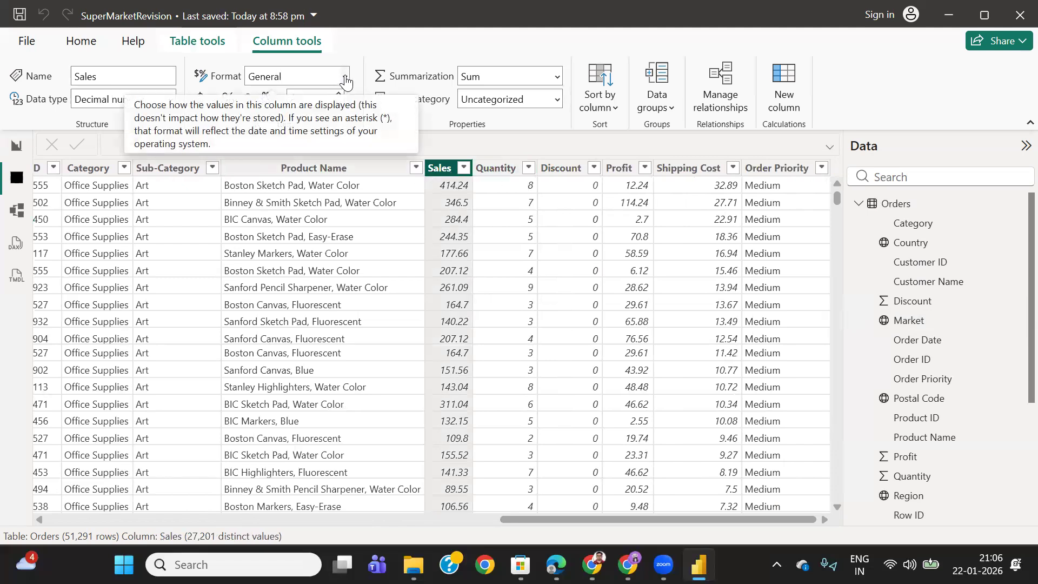
click(496, 168)
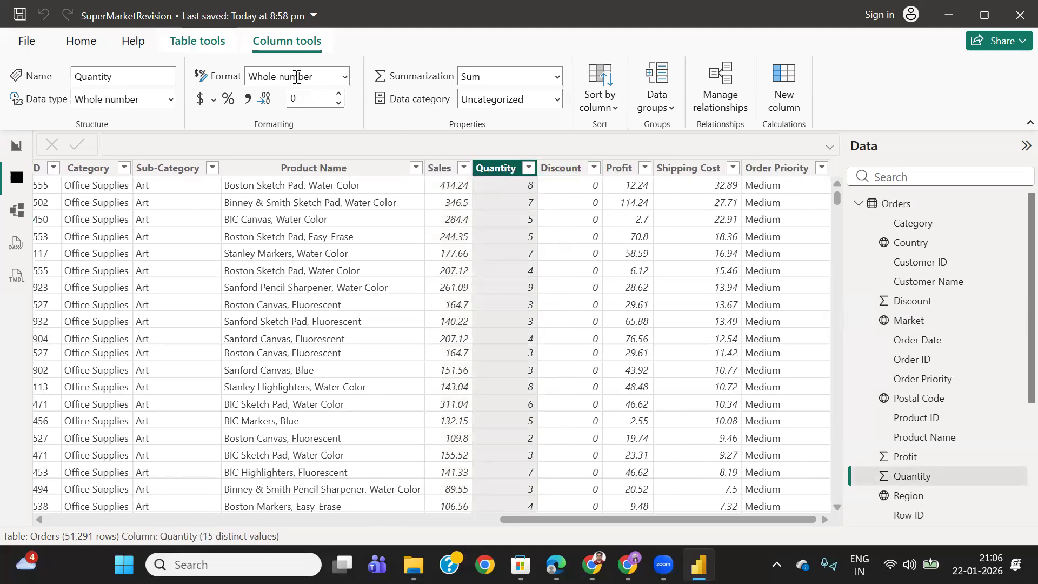
click(560, 171)
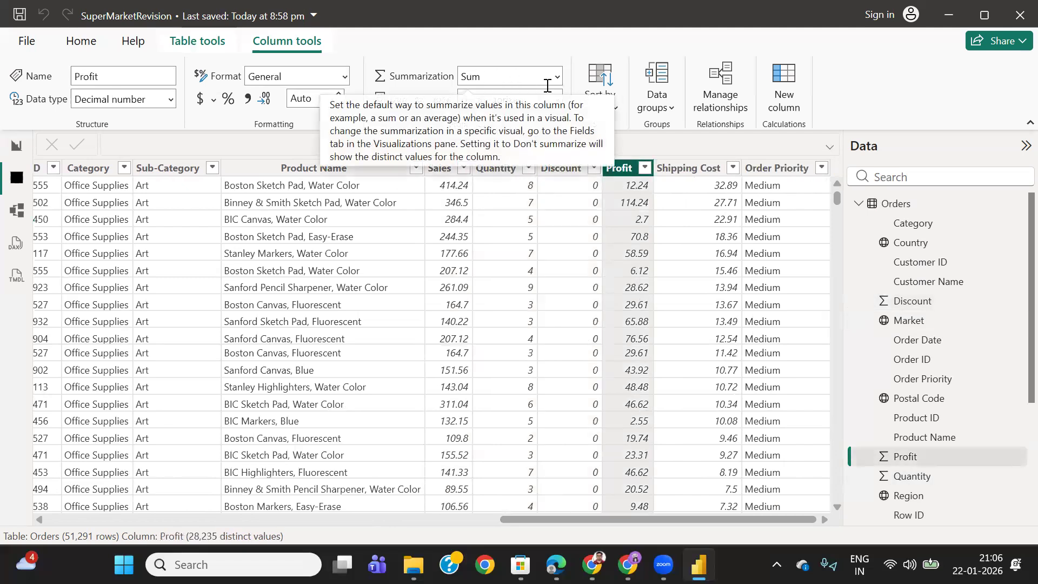
click(442, 168)
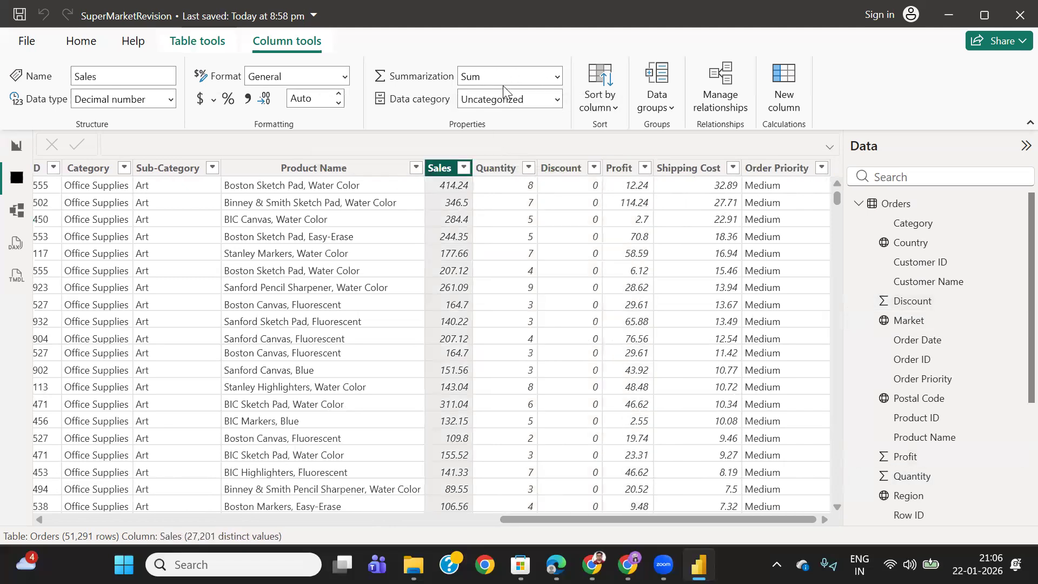
click(496, 168)
click(561, 168)
click(619, 168)
click(689, 167)
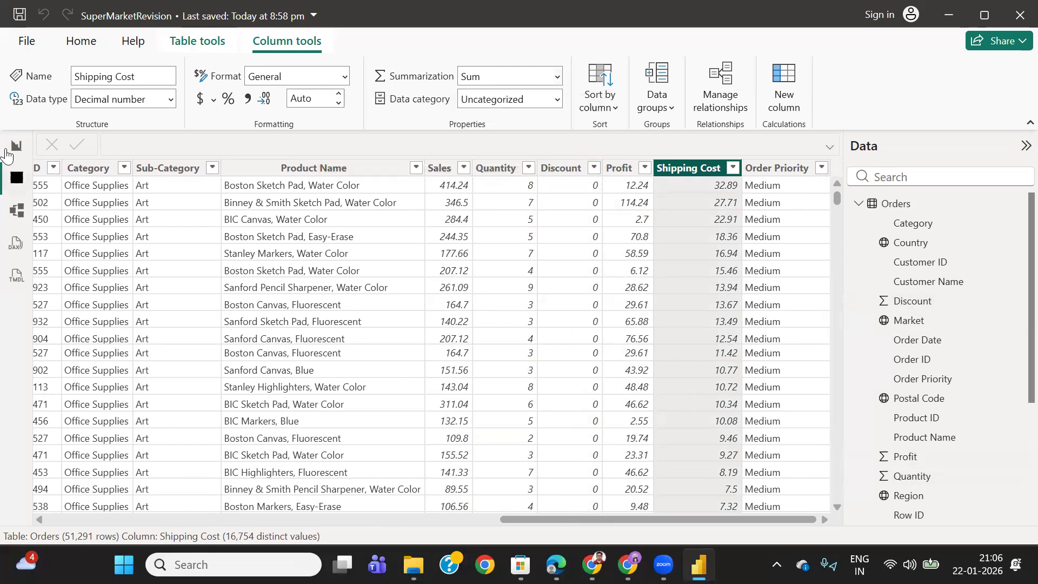
Arrange the Orders and Returns tables side by side in the model view, with the Properties and Data panes collapsed
click(17, 215)
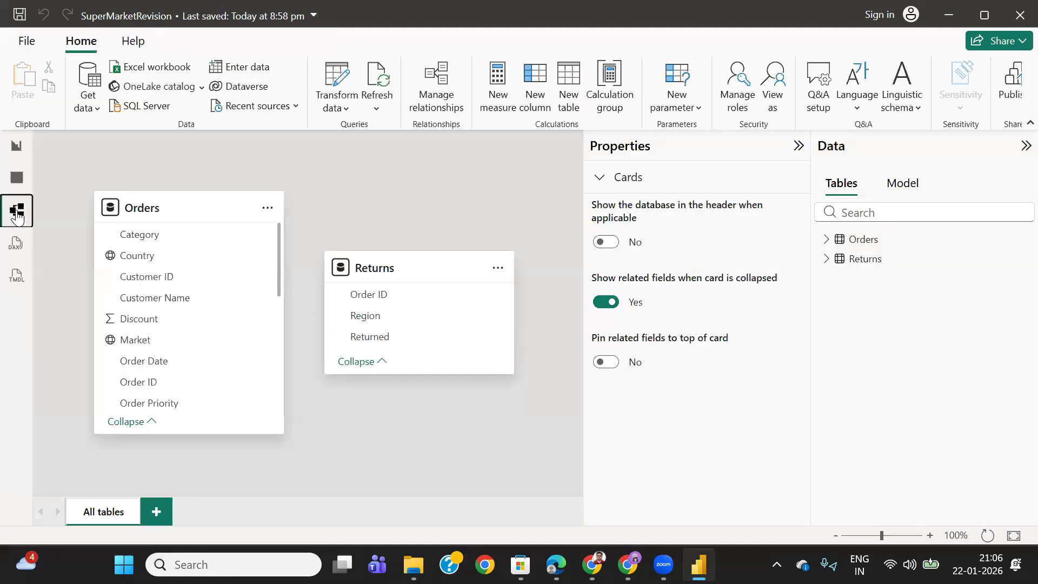
click(798, 145)
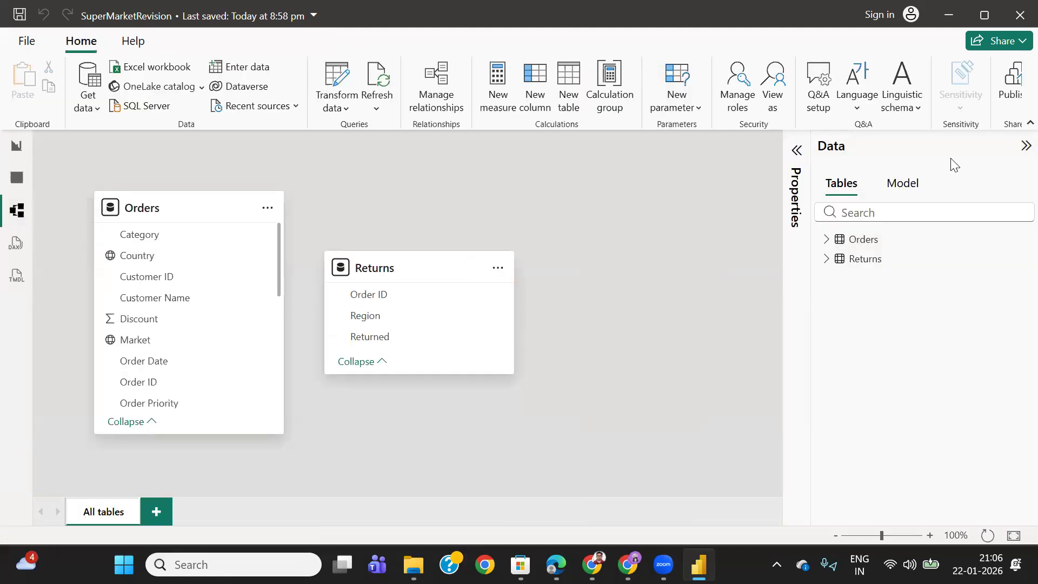
click(1026, 145)
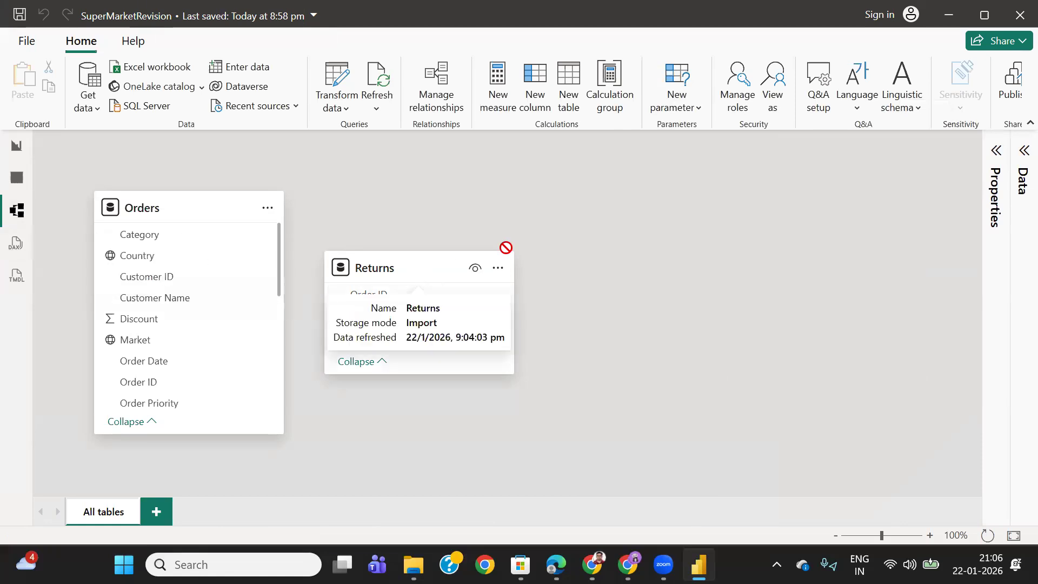
drag(416, 267, 552, 243)
drag(194, 217, 280, 212)
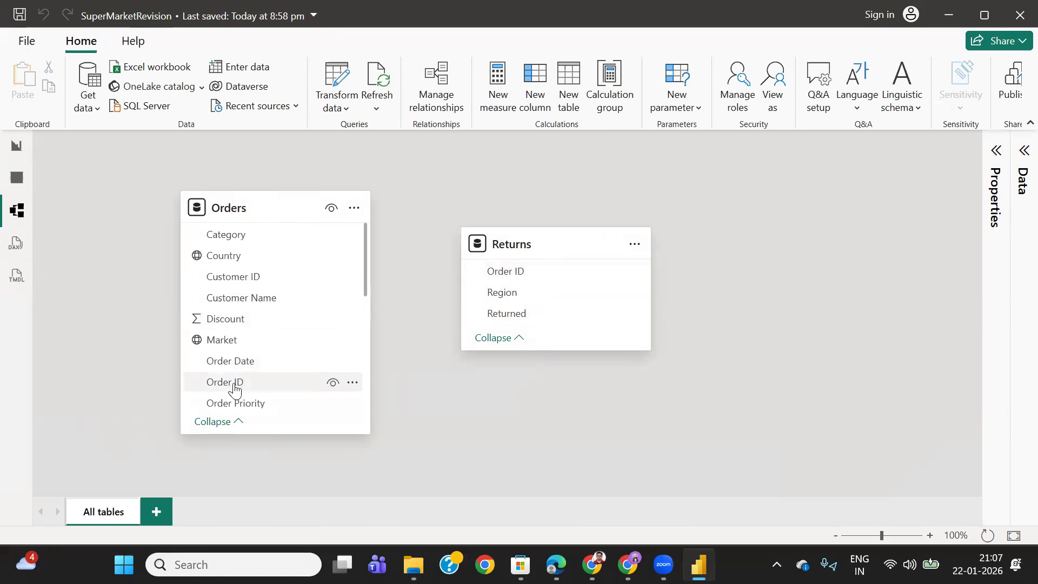
Create an active many-to-one relationship with single cross-filtering from Orders to Returns on Order ID, and move the two tables further apart
drag(234, 388, 520, 275)
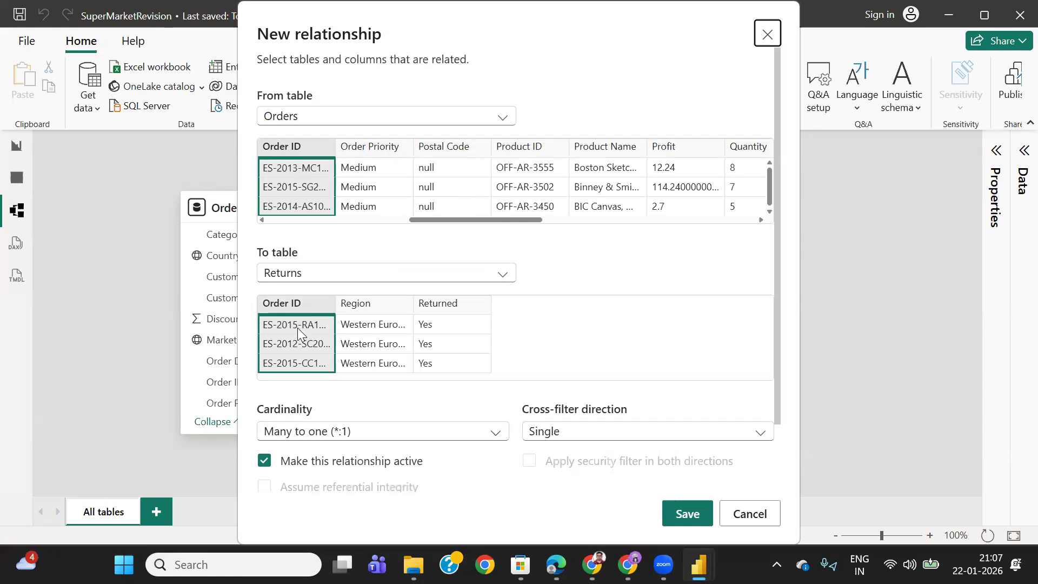
click(670, 513)
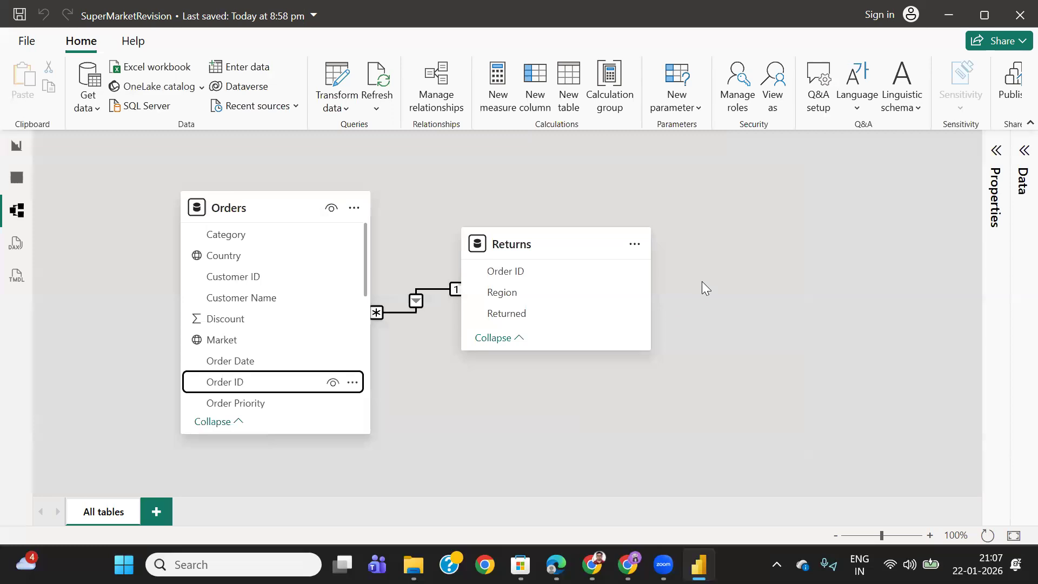
drag(562, 239, 642, 225)
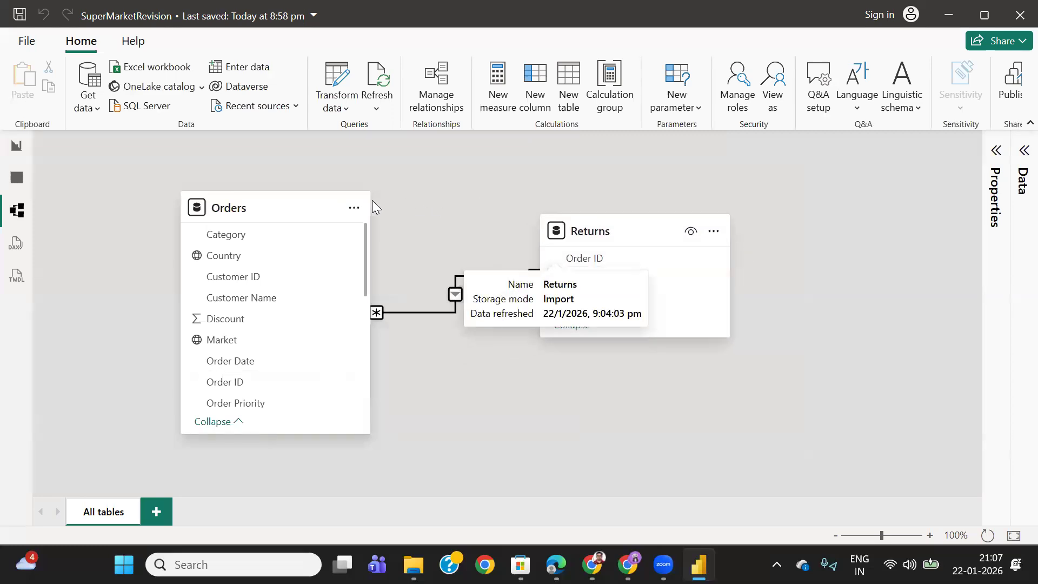
drag(301, 204, 325, 204)
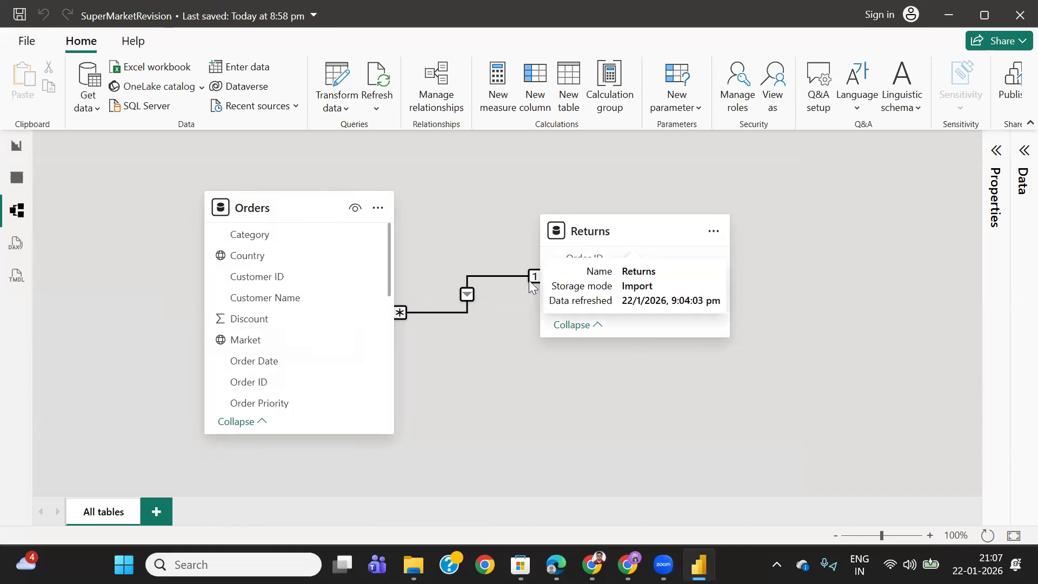
click(409, 312)
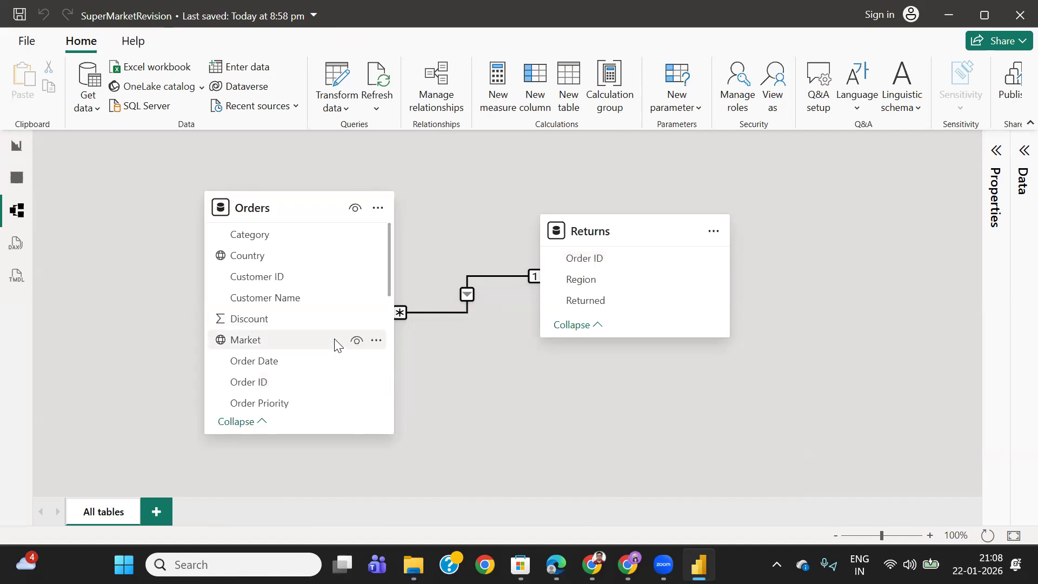
Compare the distinct value counts of the Order ID and Row ID columns in the Orders table view
click(16, 178)
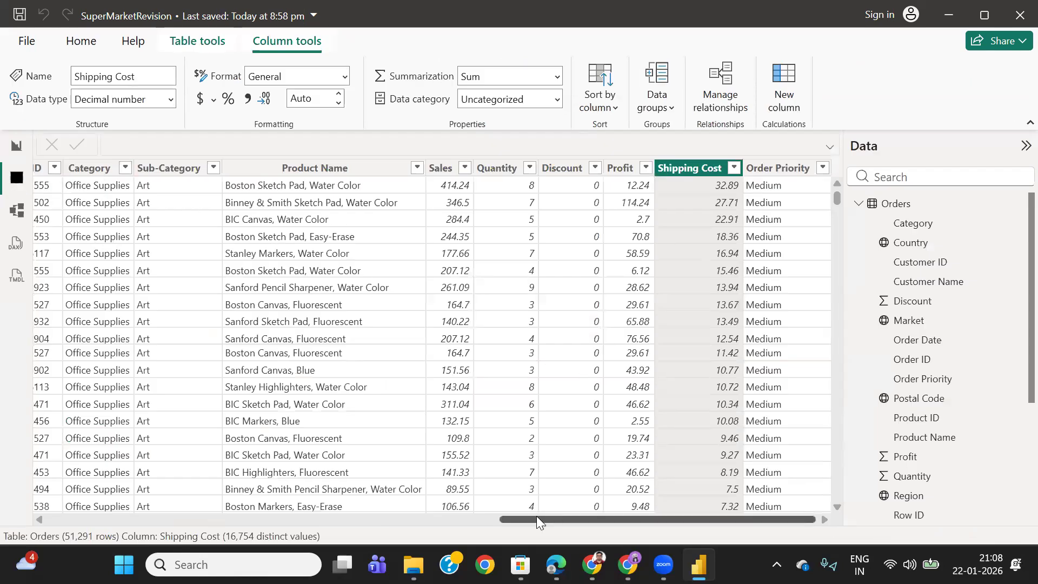
drag(555, 521, 54, 518)
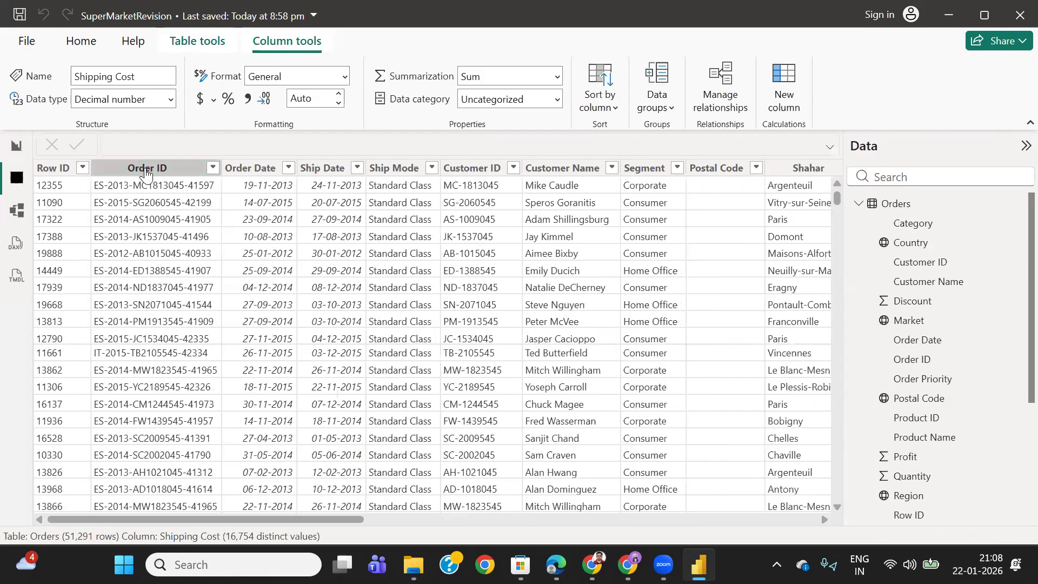
click(146, 169)
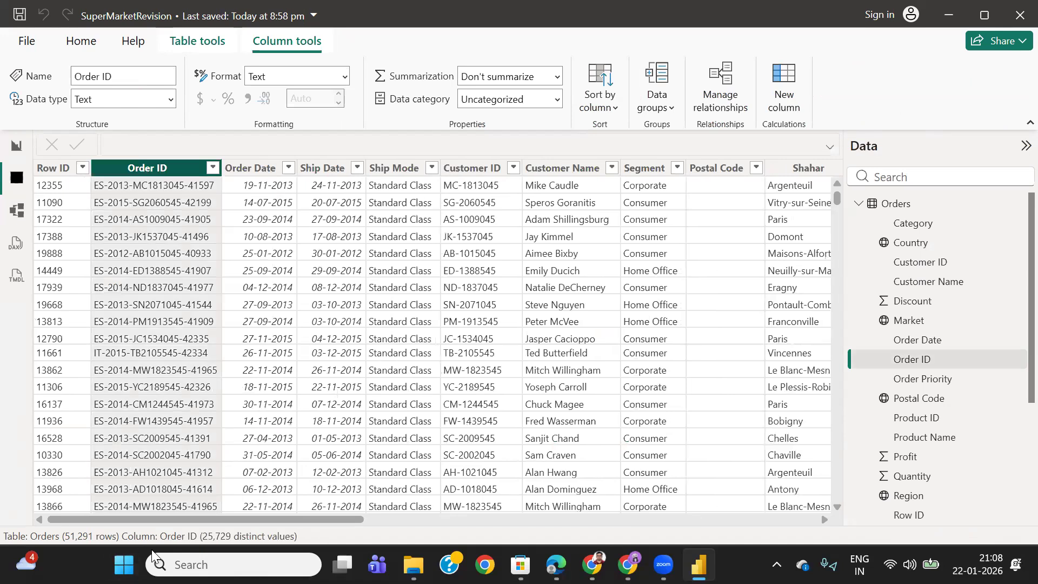
click(52, 168)
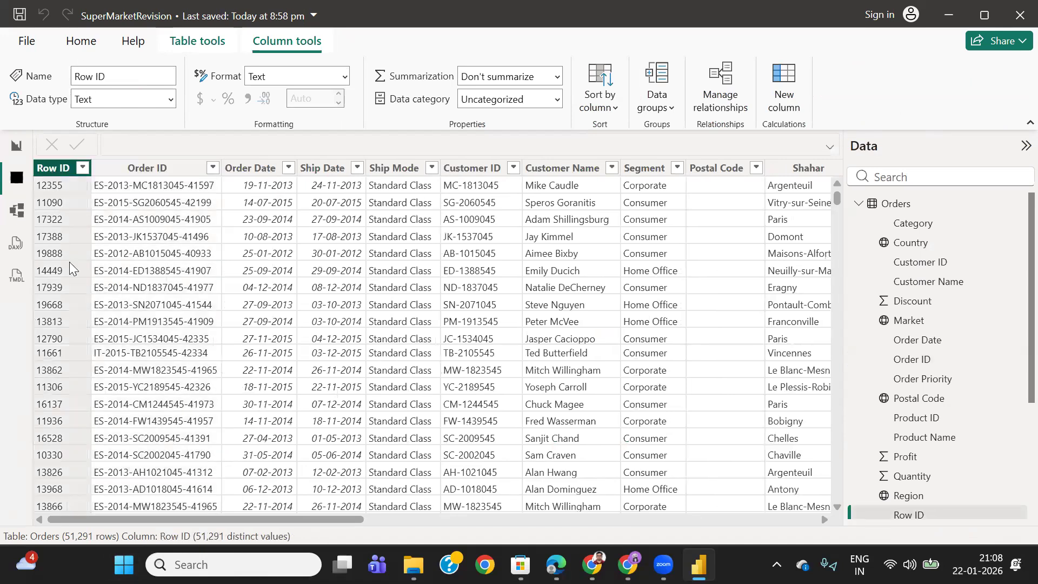
click(150, 169)
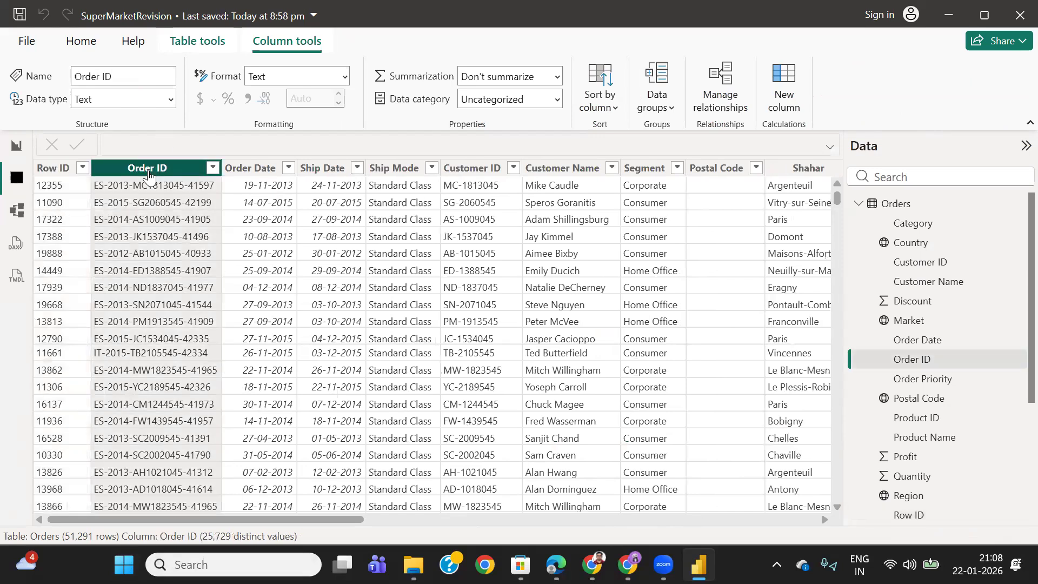
Collapse the Orders field list and switch to the report view
click(860, 205)
click(16, 145)
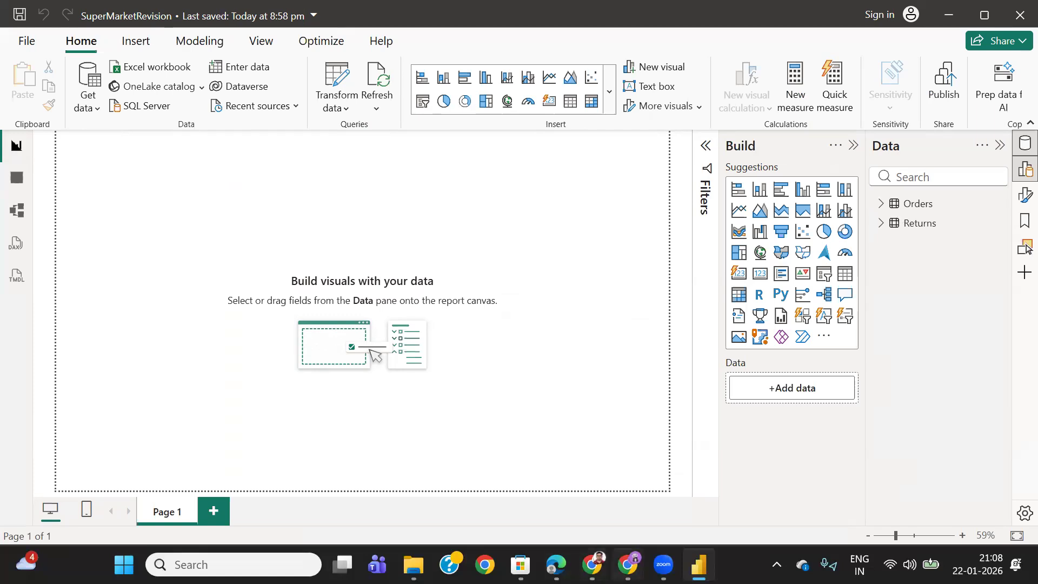
Review the Mini Project requirements in the Google Docs document and check the Orders–Returns relationship in Power BI's model view
click(628, 564)
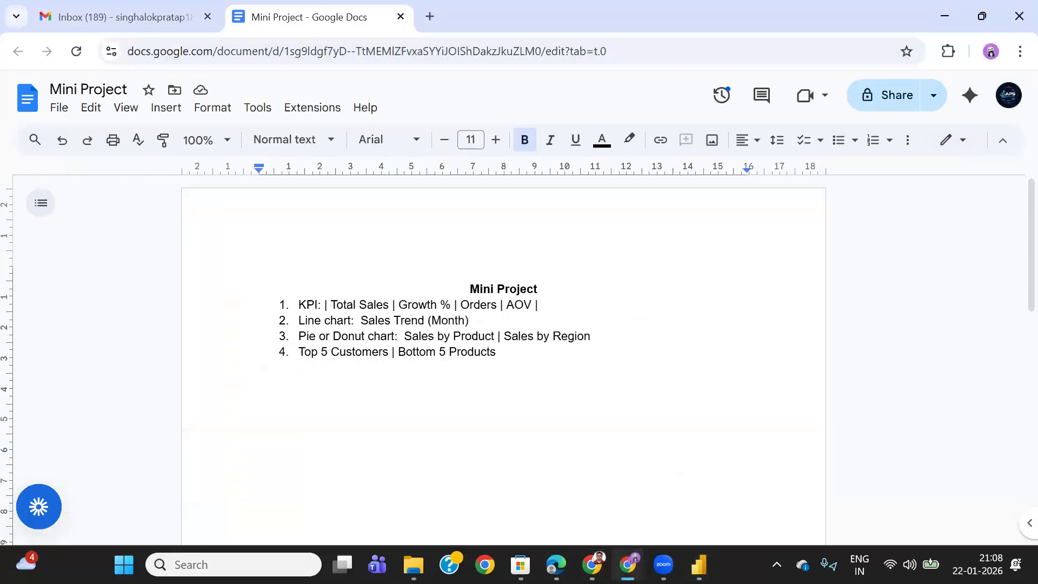
key(alt+Tab)
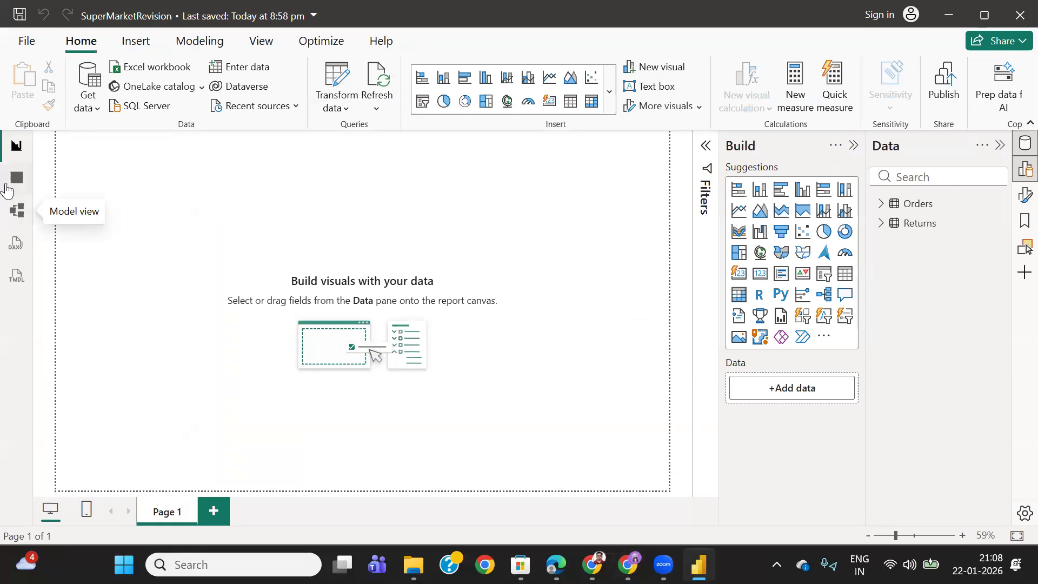
click(17, 210)
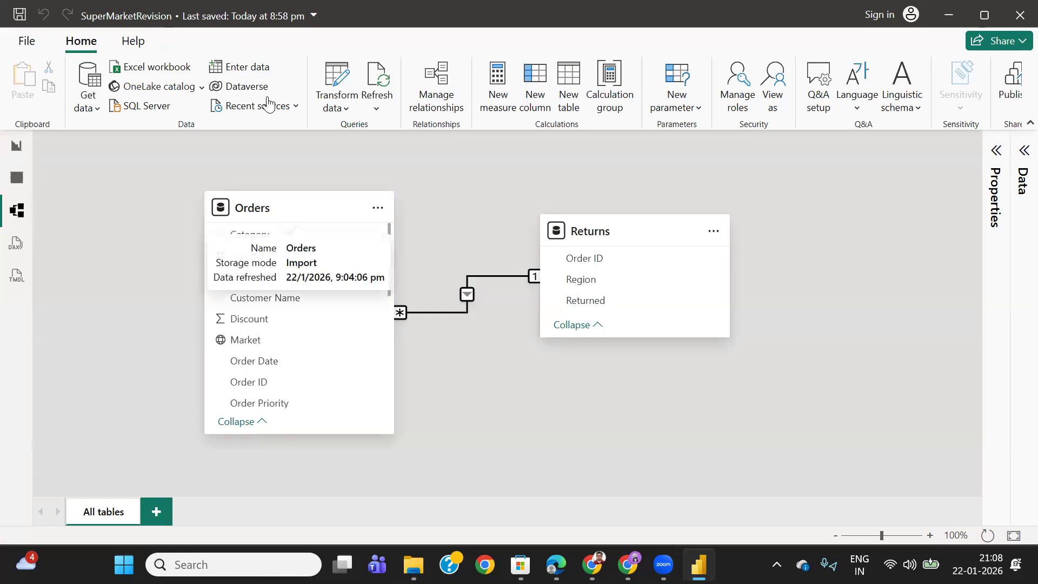
Filter the Orders table's Order ID column to show only blank values in the table view
click(17, 178)
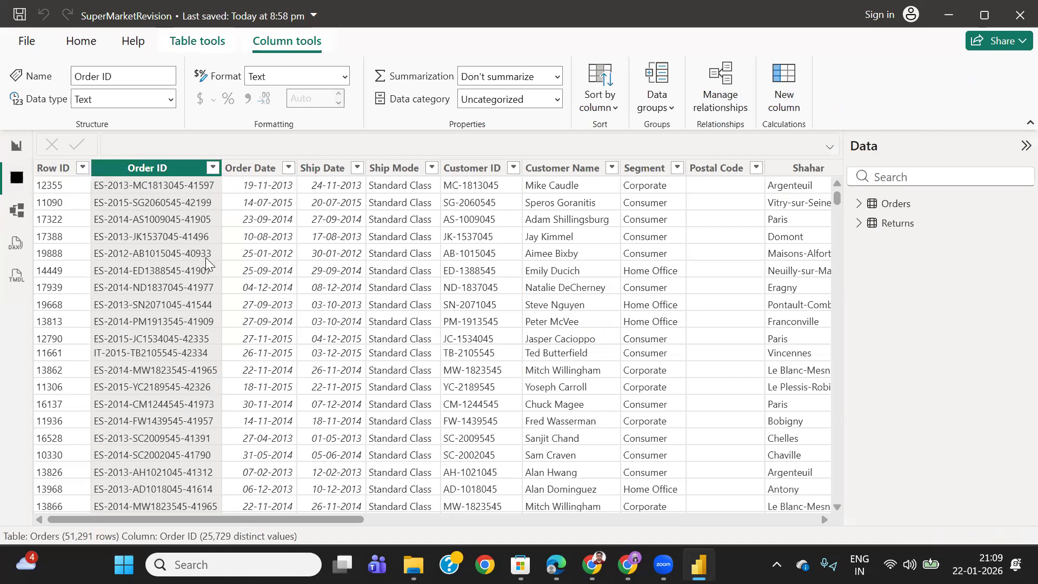
click(213, 169)
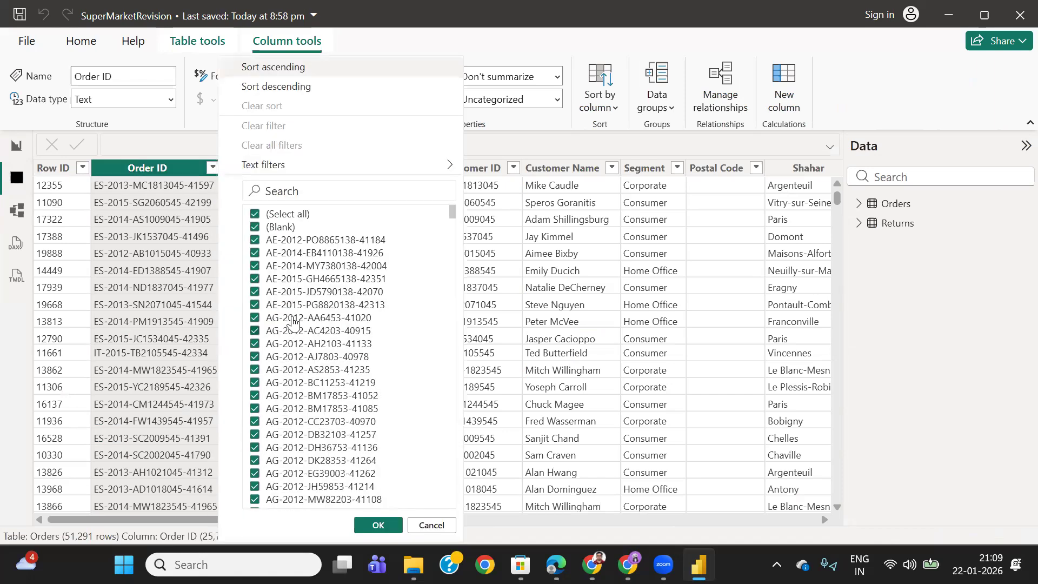
click(255, 215)
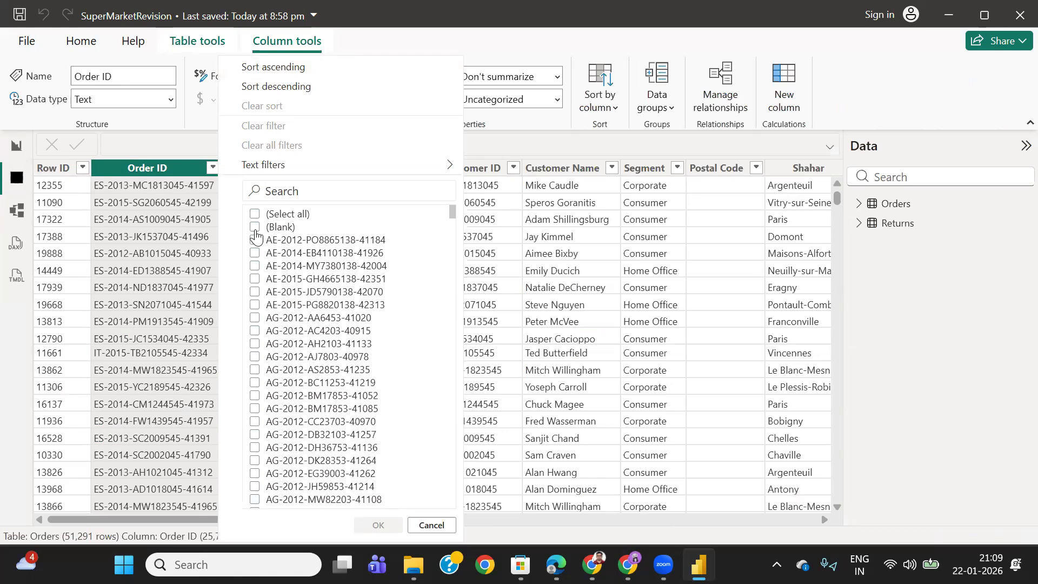
click(256, 228)
click(379, 524)
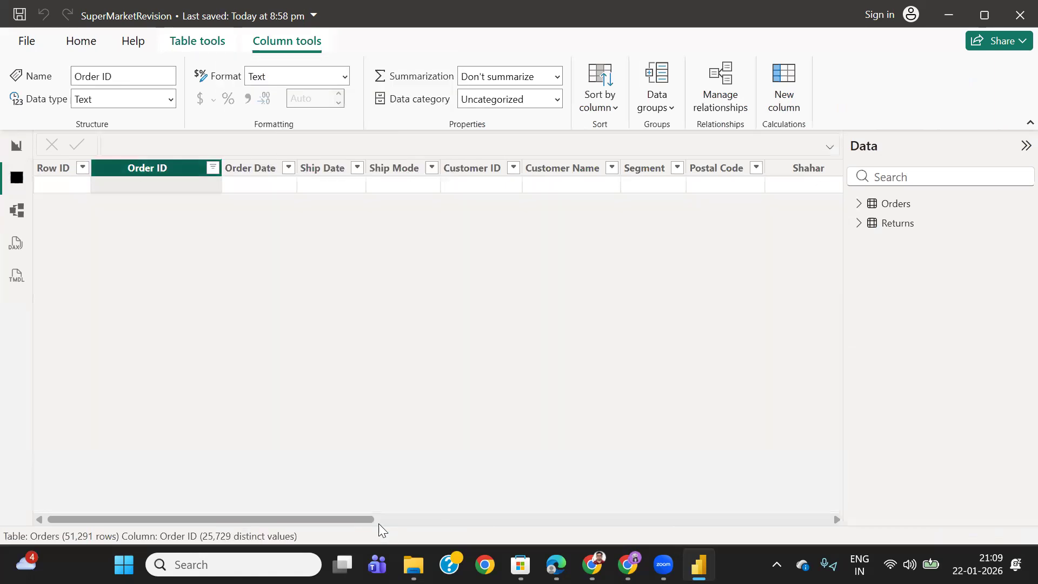
drag(326, 518, 1005, 512)
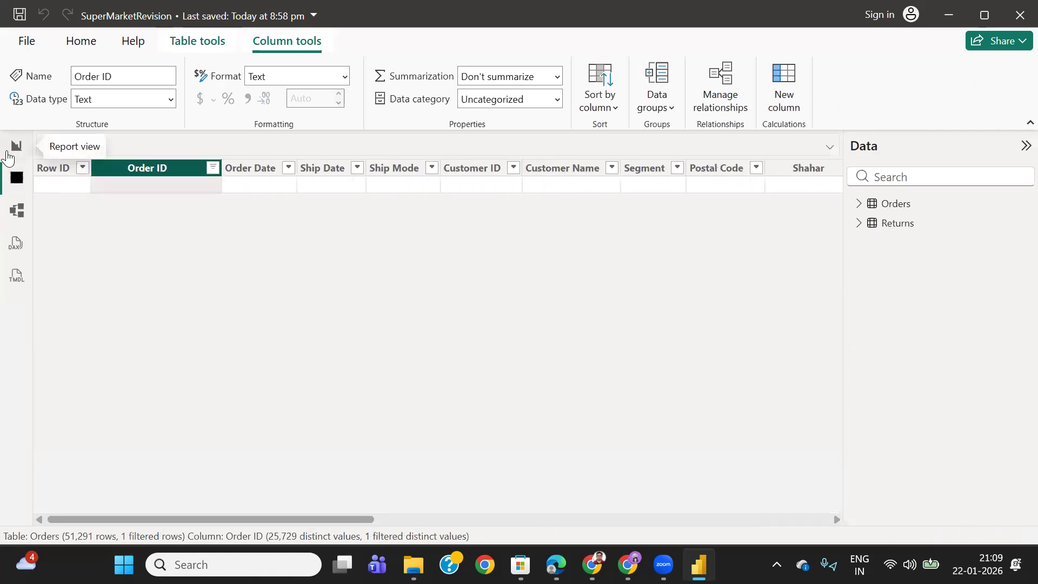
Clear the blank-value filter from the Order ID column in the Orders table
click(7, 154)
click(16, 178)
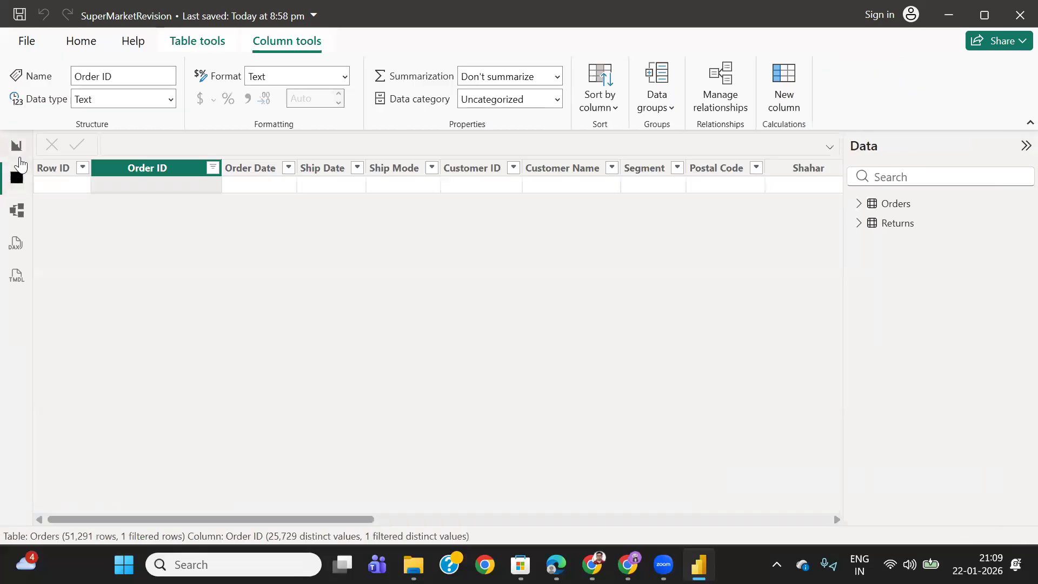
click(209, 171)
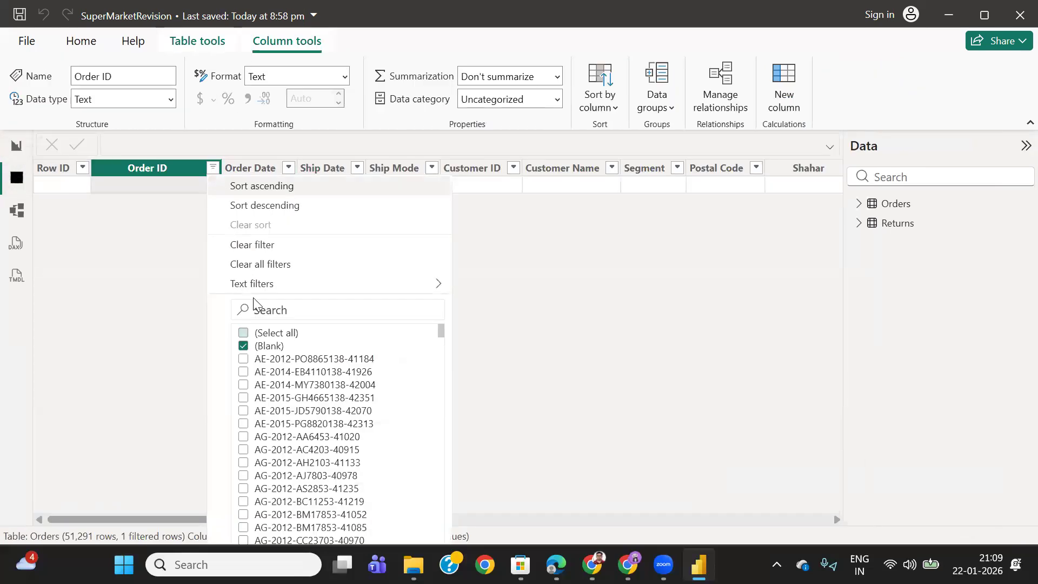
click(282, 154)
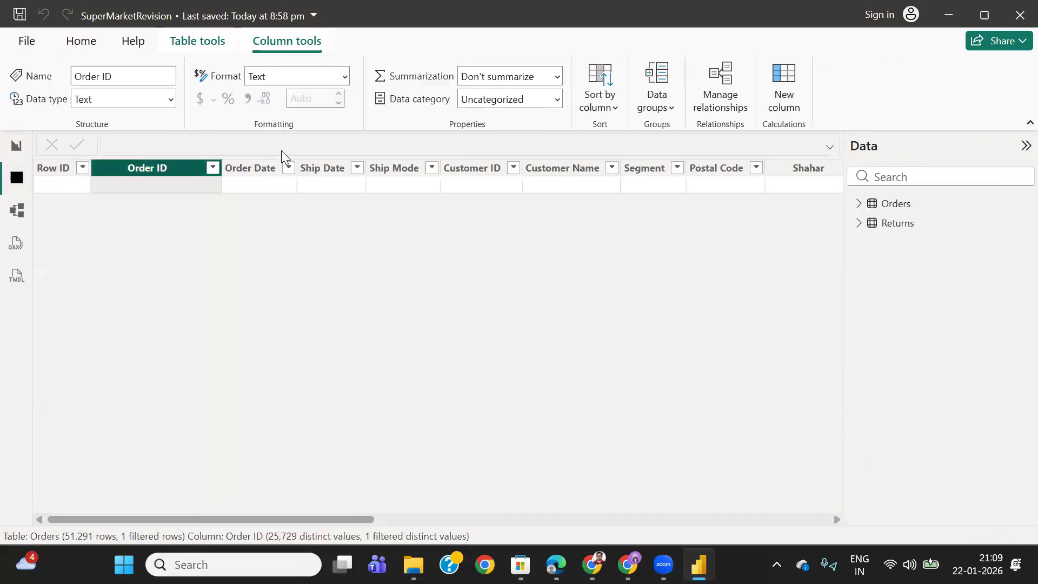
Return to the report view and open the queries in the Power Query Editor
click(22, 154)
click(341, 104)
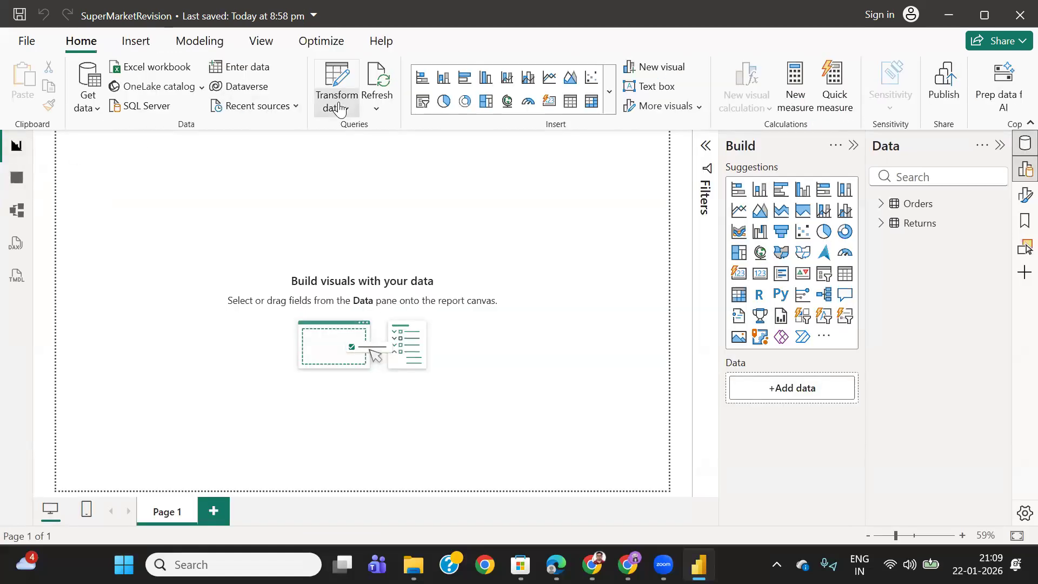
click(378, 143)
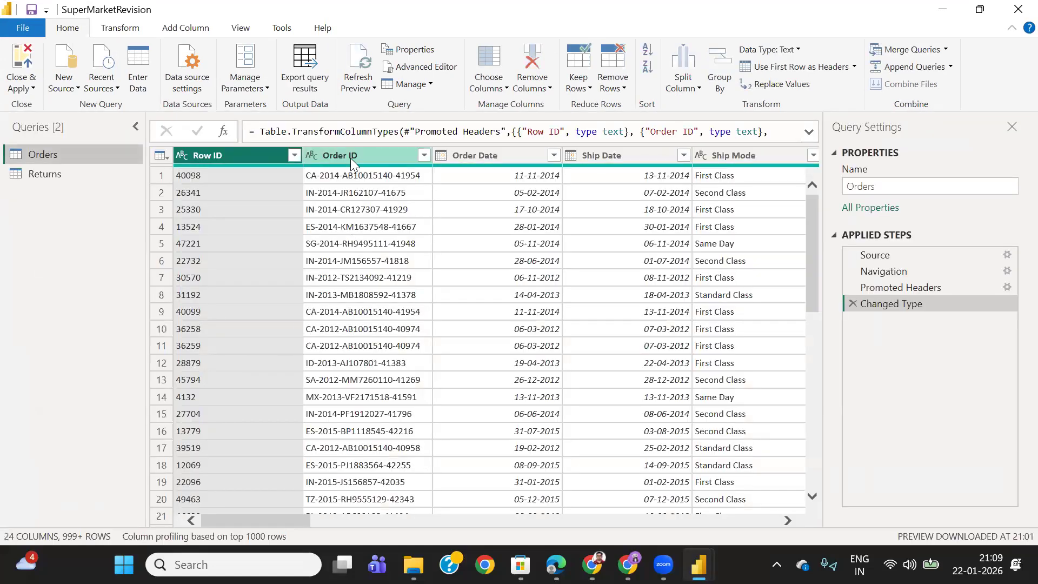
Display the column distribution for the Orders query and examine the distinct and unique values of Order ID
click(350, 158)
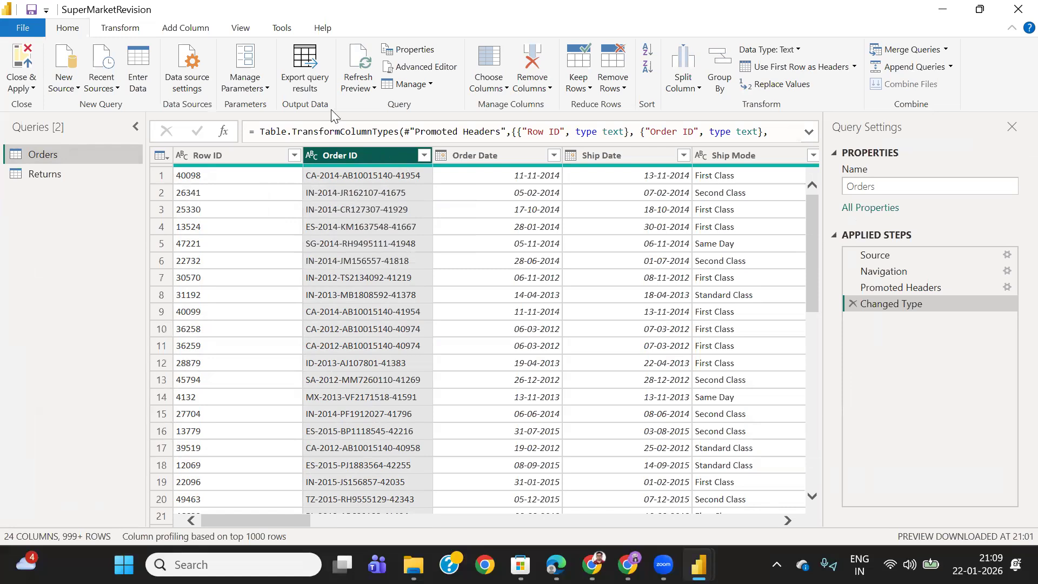
click(244, 29)
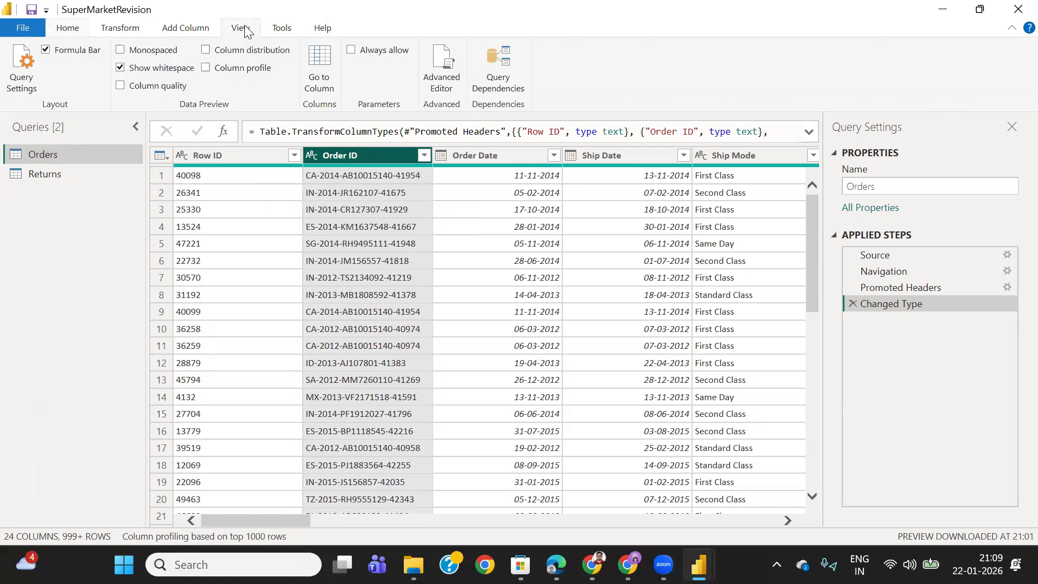
click(229, 54)
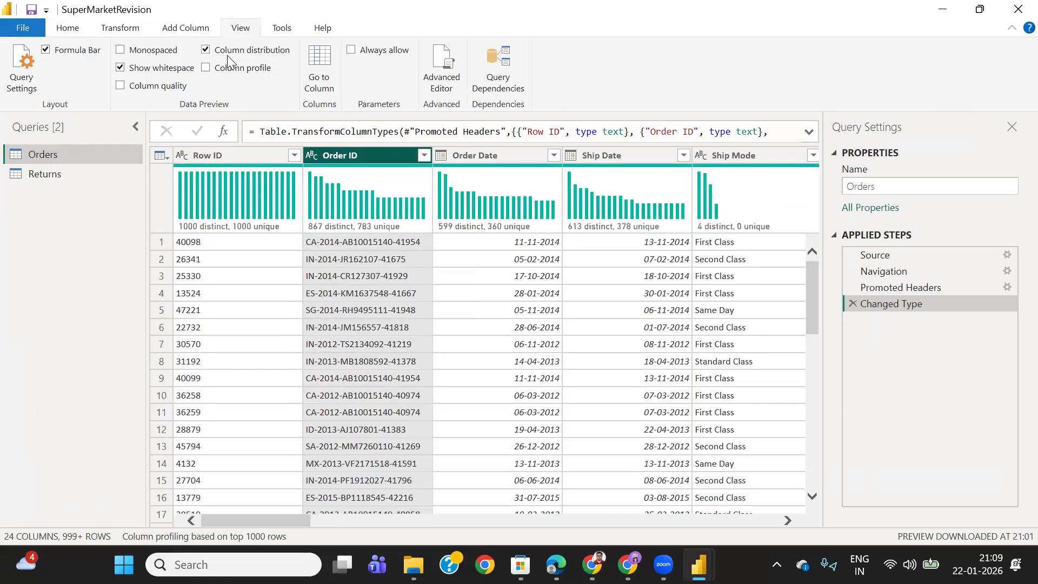
mouse_move(379, 238)
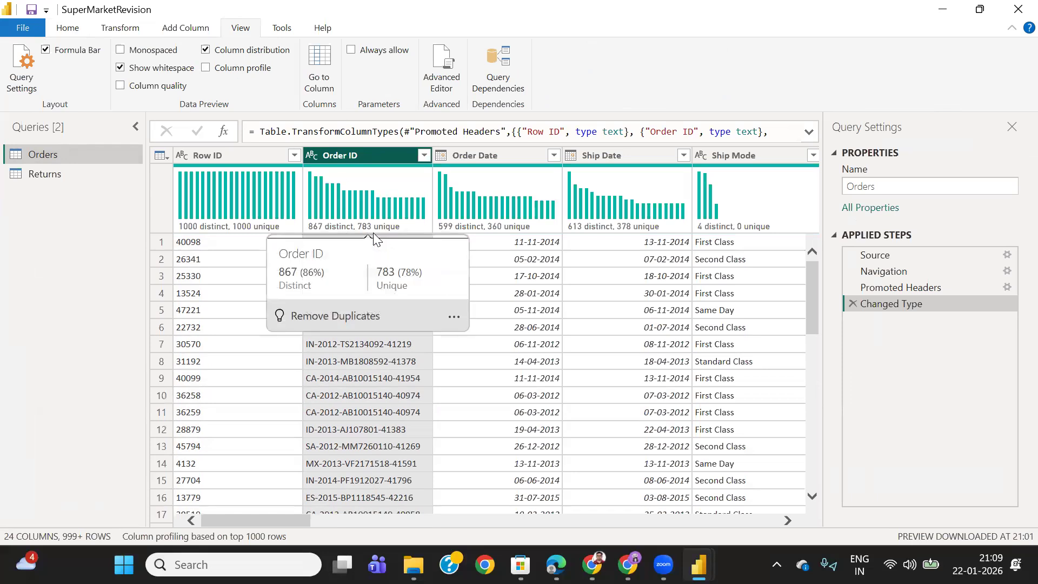
Preview the column profile and column quality of Order ID, and turn off all the profiling displays, including column distribution
click(248, 69)
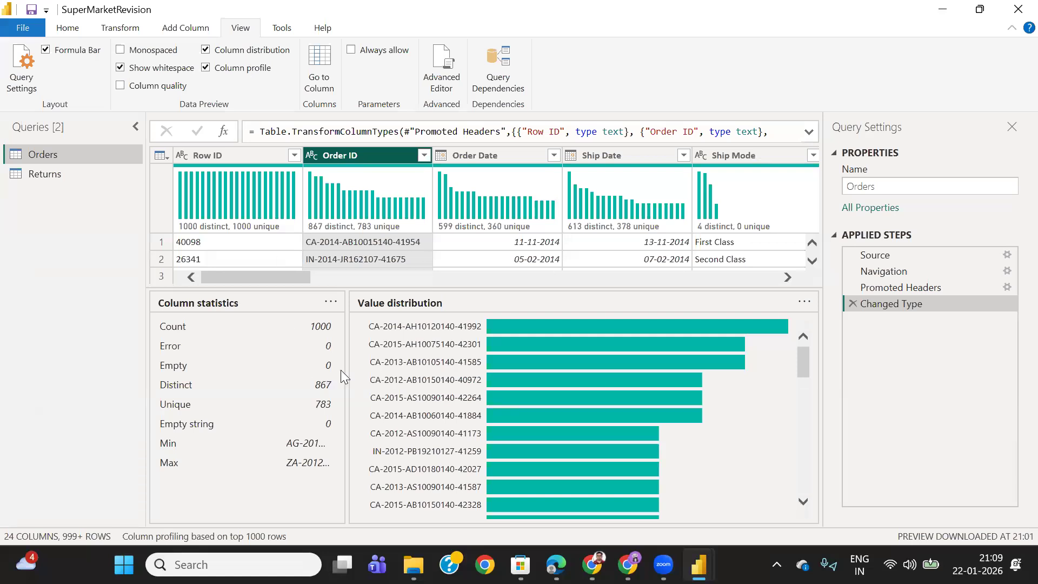
click(238, 68)
click(139, 89)
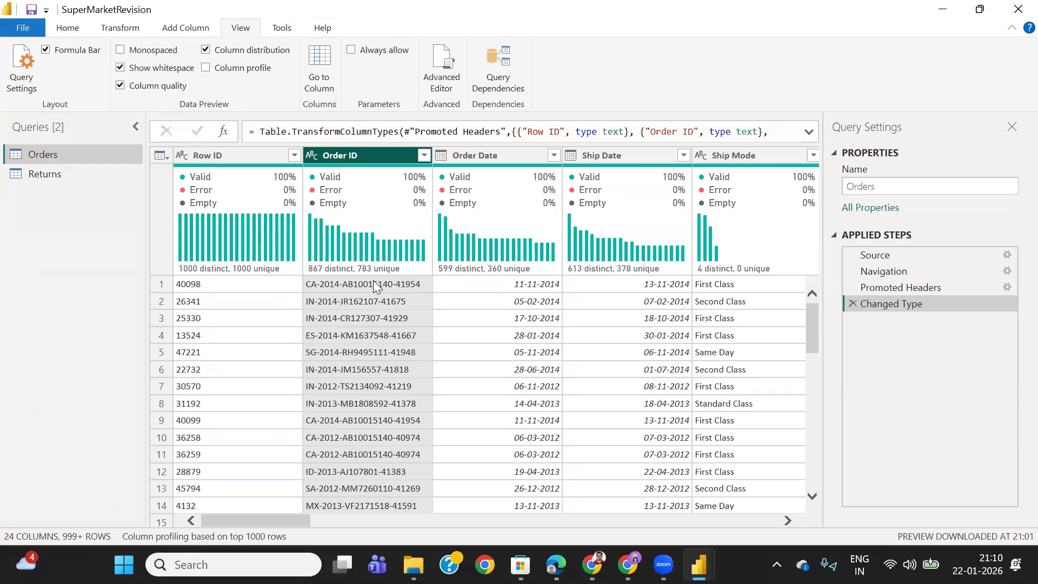
click(157, 82)
click(245, 50)
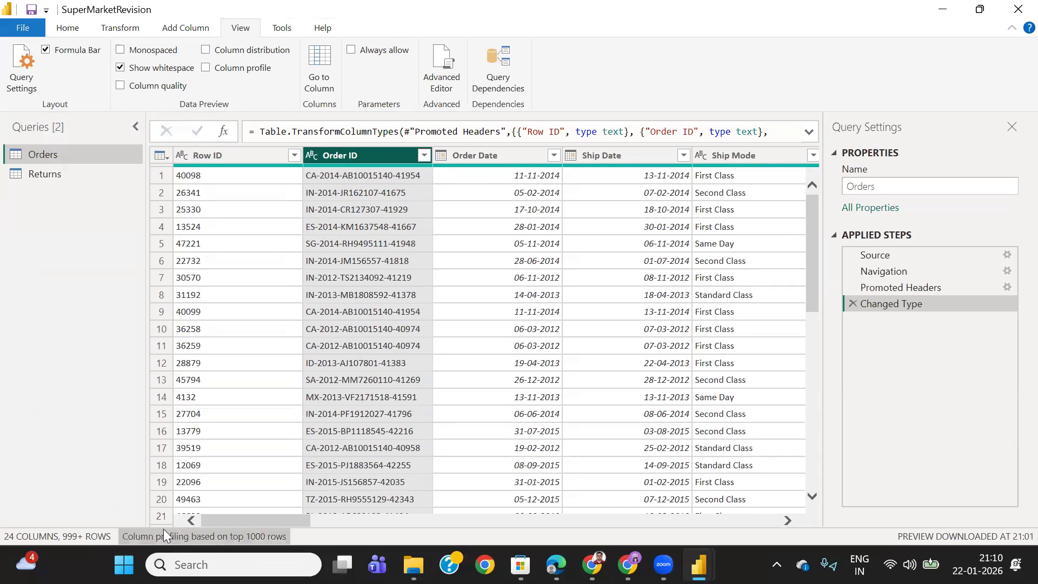
Set column profiling to be based on the entire data set
click(256, 540)
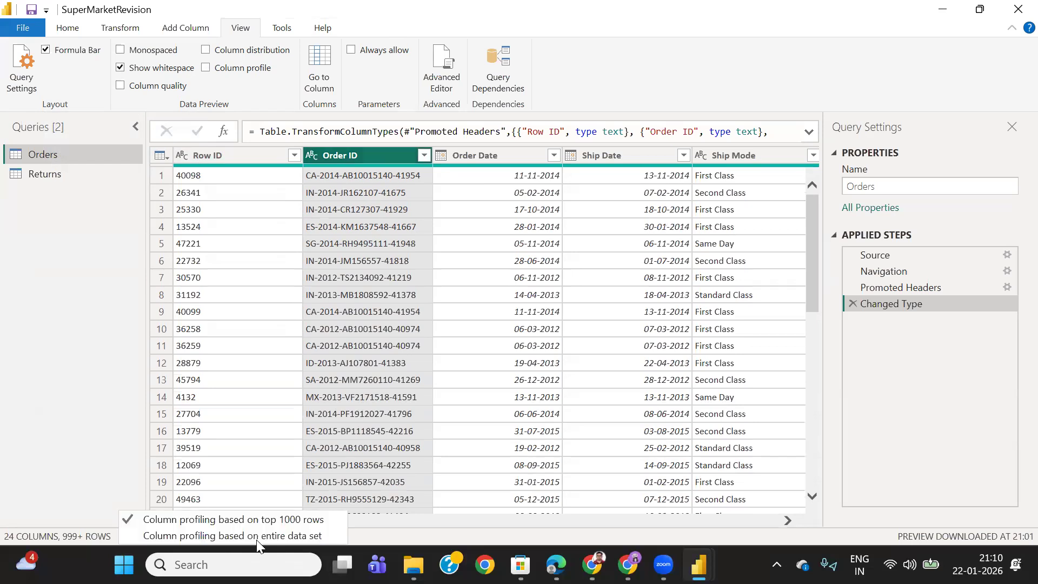
click(228, 535)
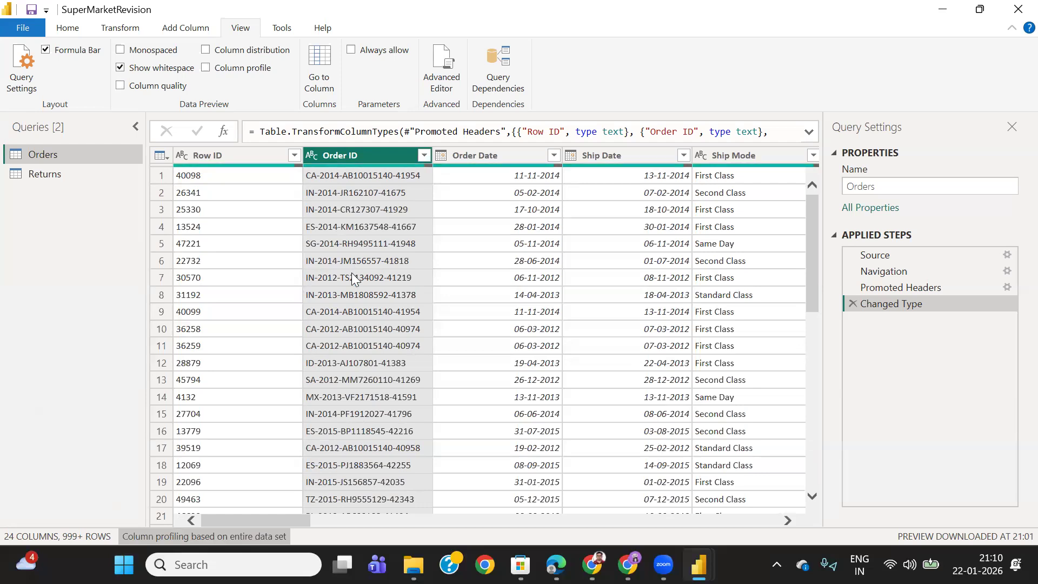
Remove the blank rows from the Orders query
click(236, 156)
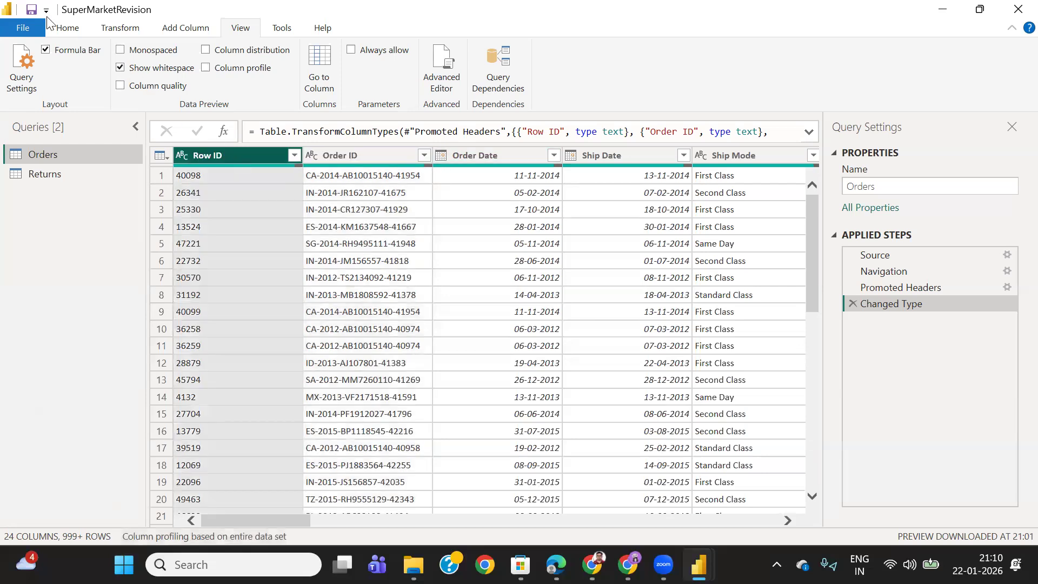
click(65, 27)
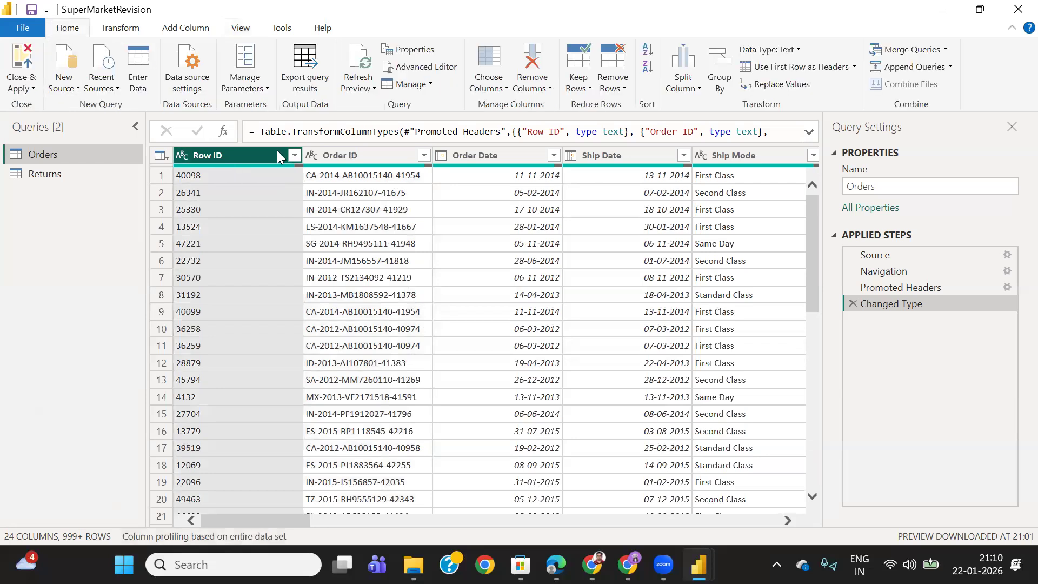
mouse_move(301, 172)
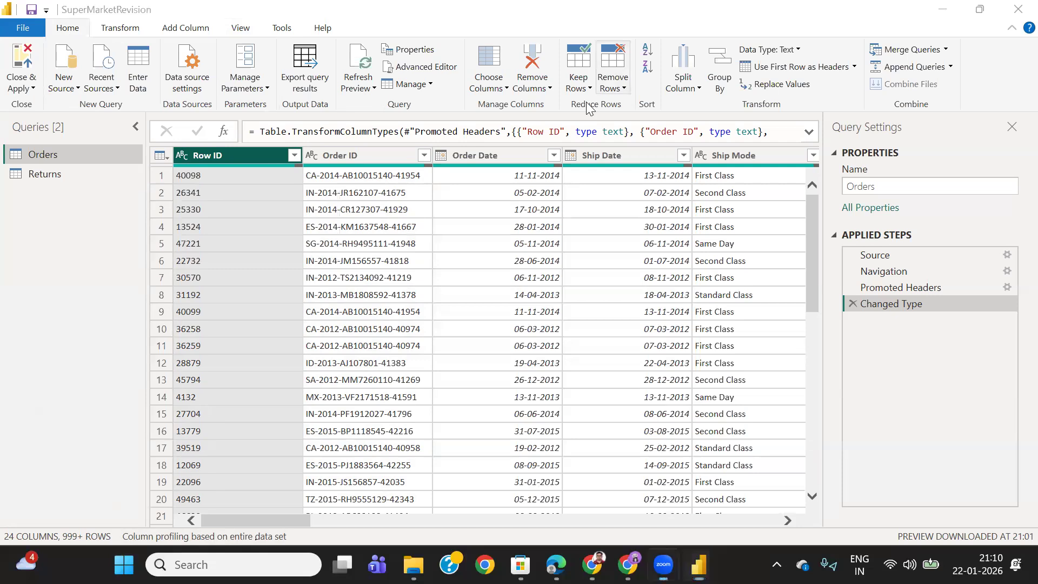
click(624, 87)
click(625, 88)
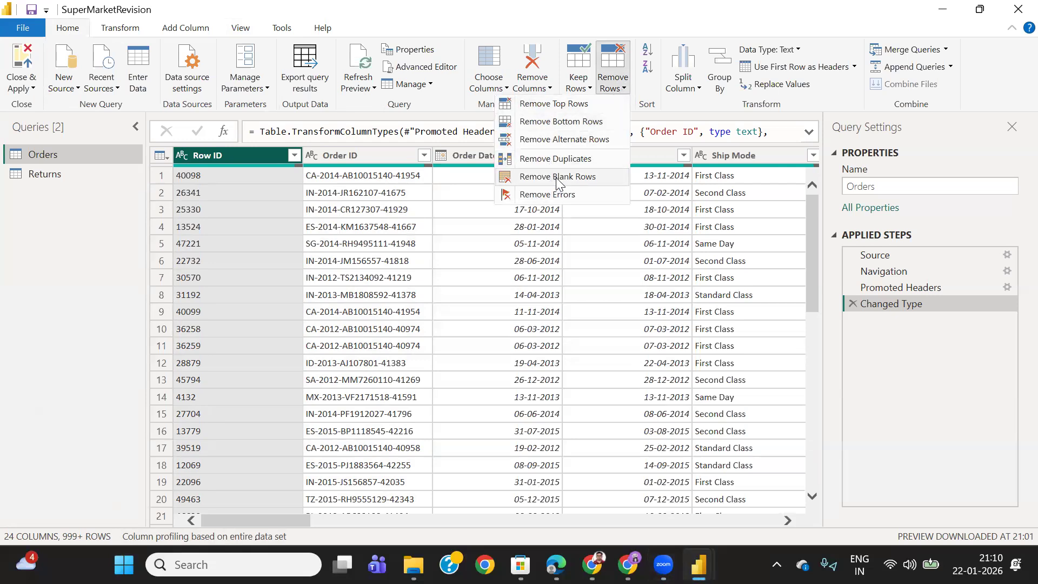
click(556, 177)
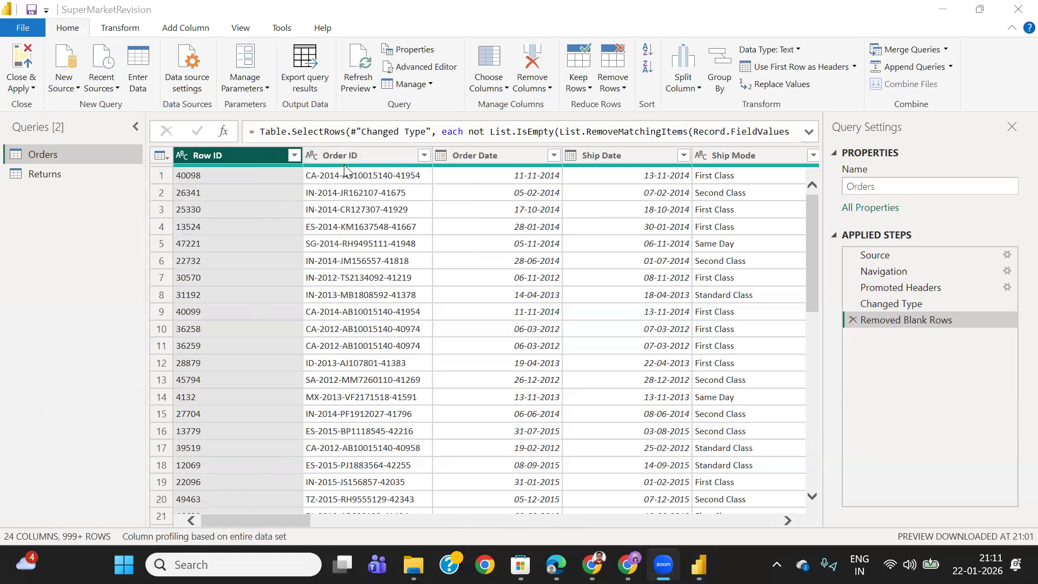
Display the column distribution across the full Orders data and examine the distinct and unique counts of Order ID
click(358, 156)
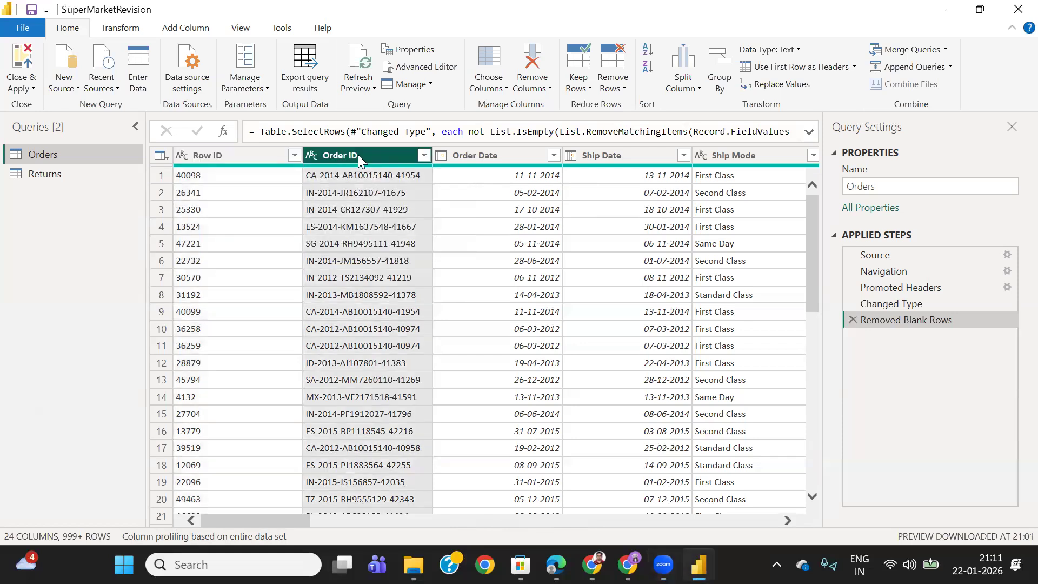
click(240, 28)
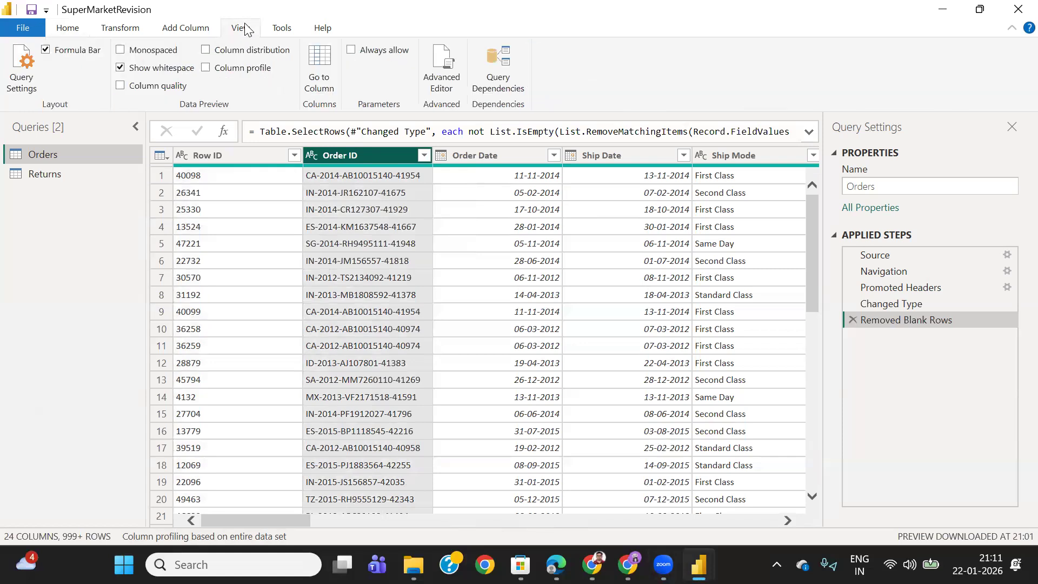
click(236, 54)
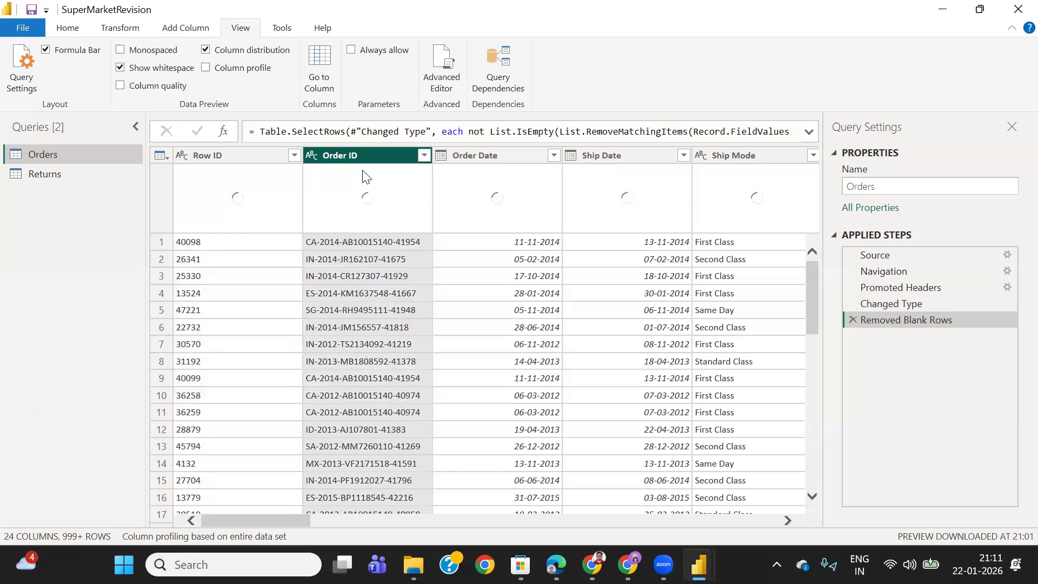
mouse_move(363, 169)
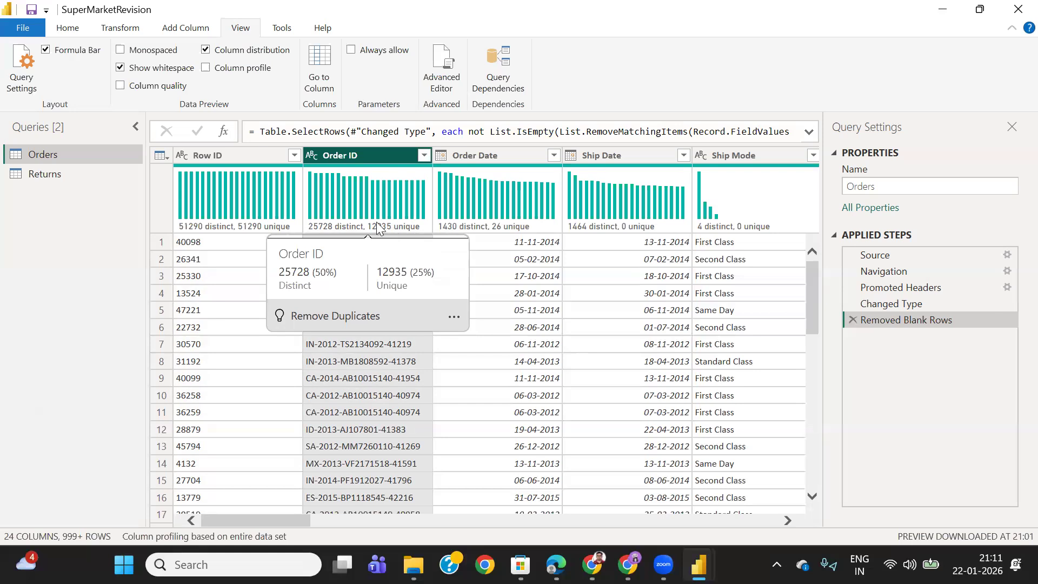
click(511, 63)
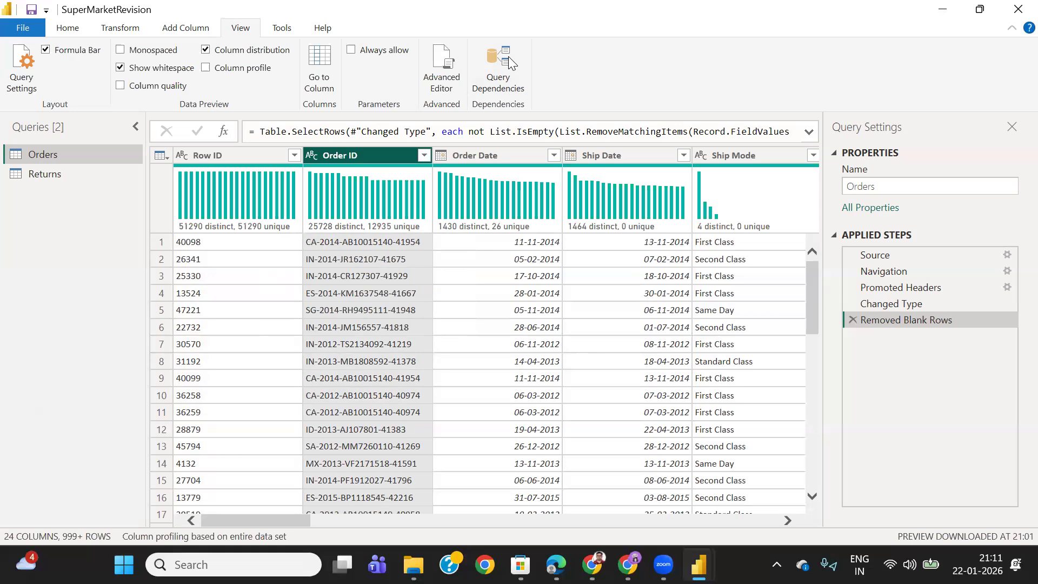
Copy the Order ID value in row 10 of Orders and filter the Order ID column to that single order
click(370, 394)
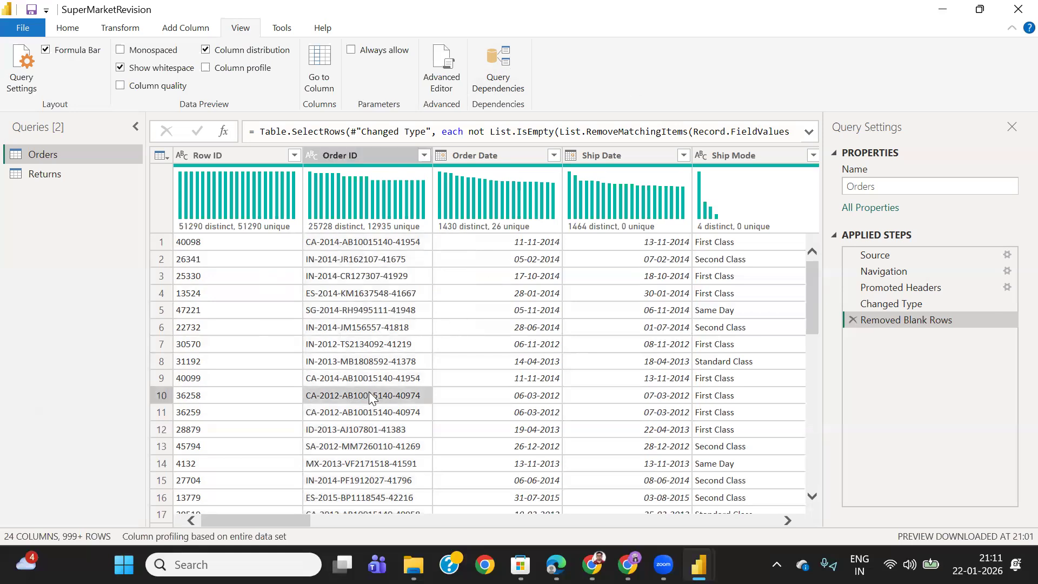
drag(288, 453, 160, 450)
key(ctrl+c)
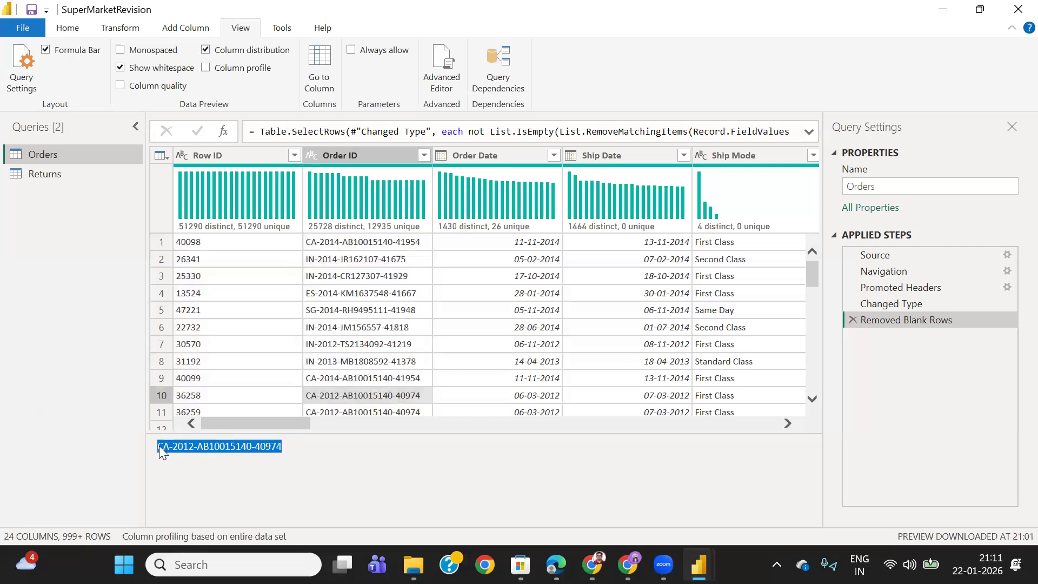
click(423, 156)
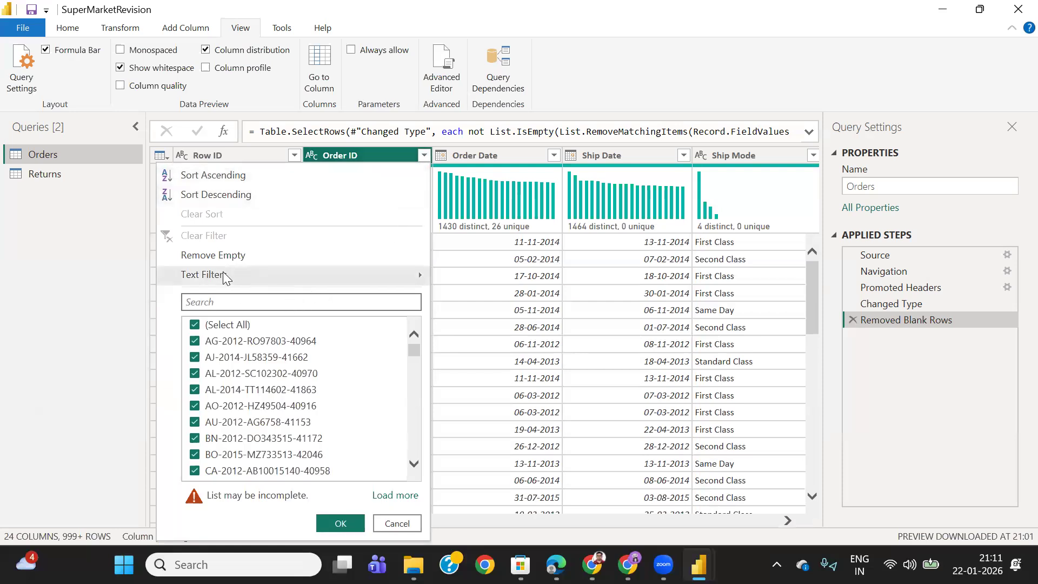
mouse_move(225, 277)
click(249, 305)
key(ctrl+v)
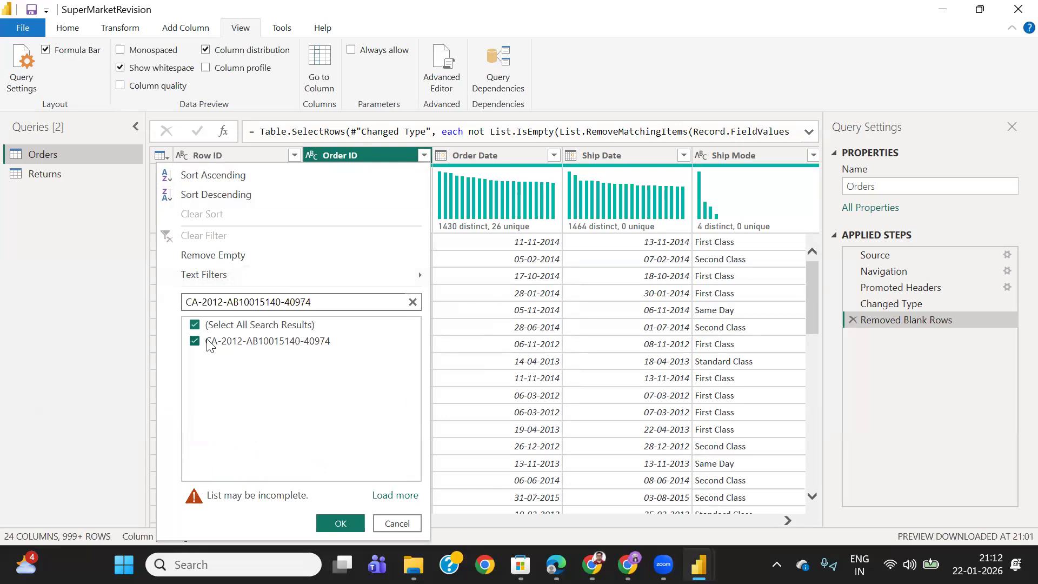
click(341, 523)
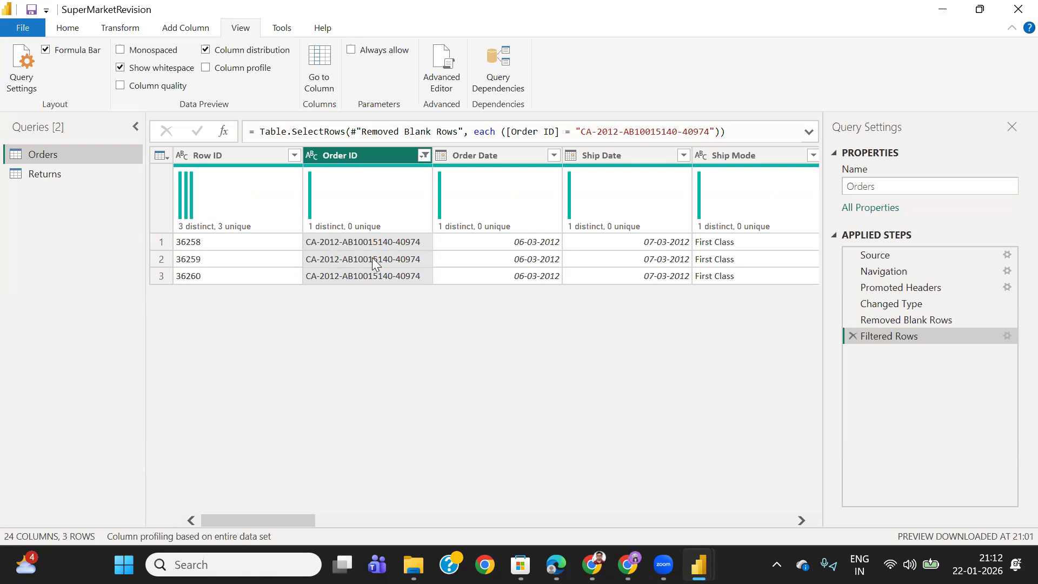
Compare the filtered order's rows across the date, shipping, customer, segment, location, market and Product ID columns
click(484, 241)
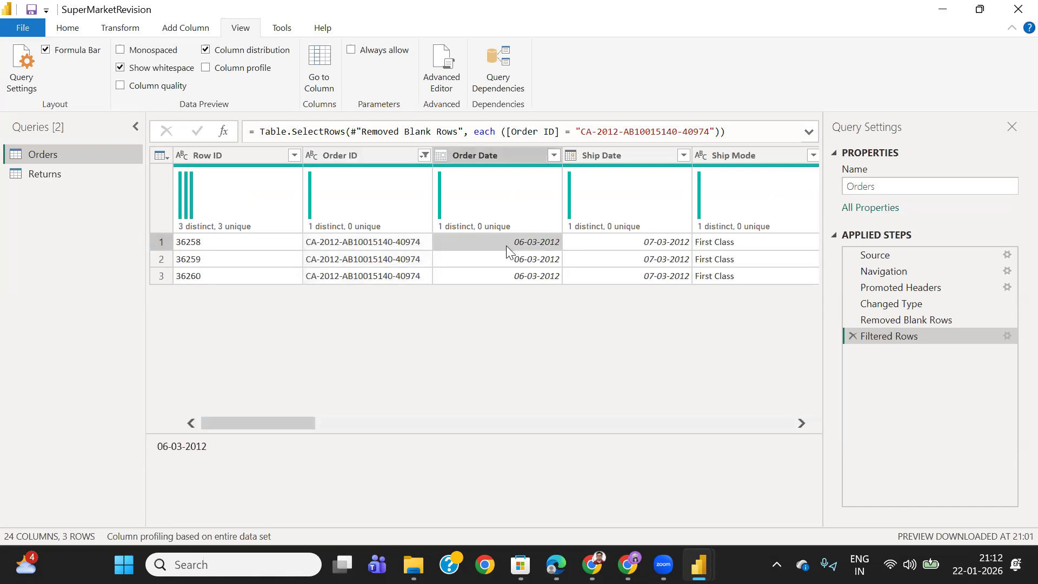
click(511, 261)
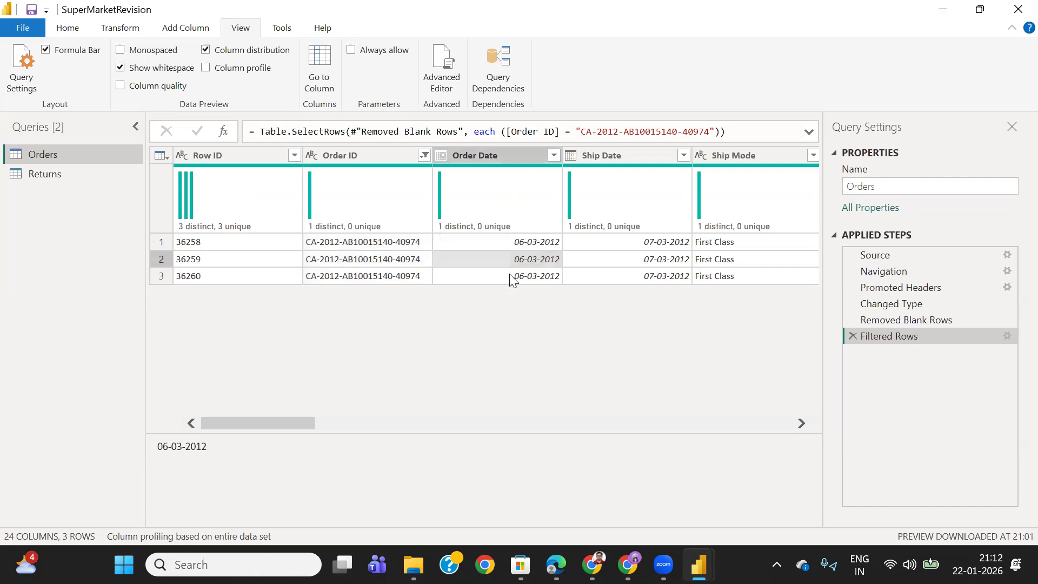
click(519, 276)
click(627, 253)
click(715, 241)
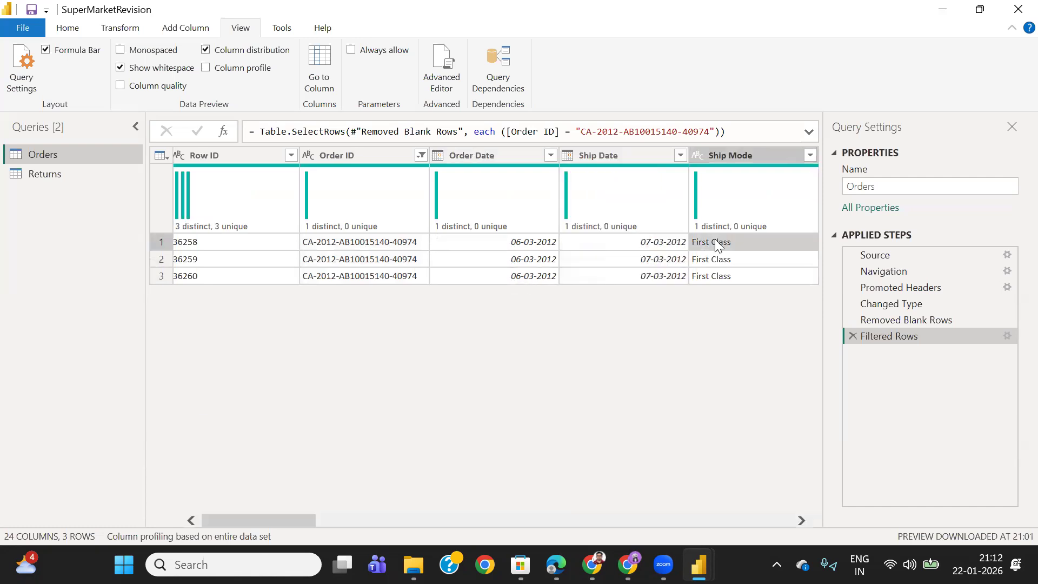
key(Right)
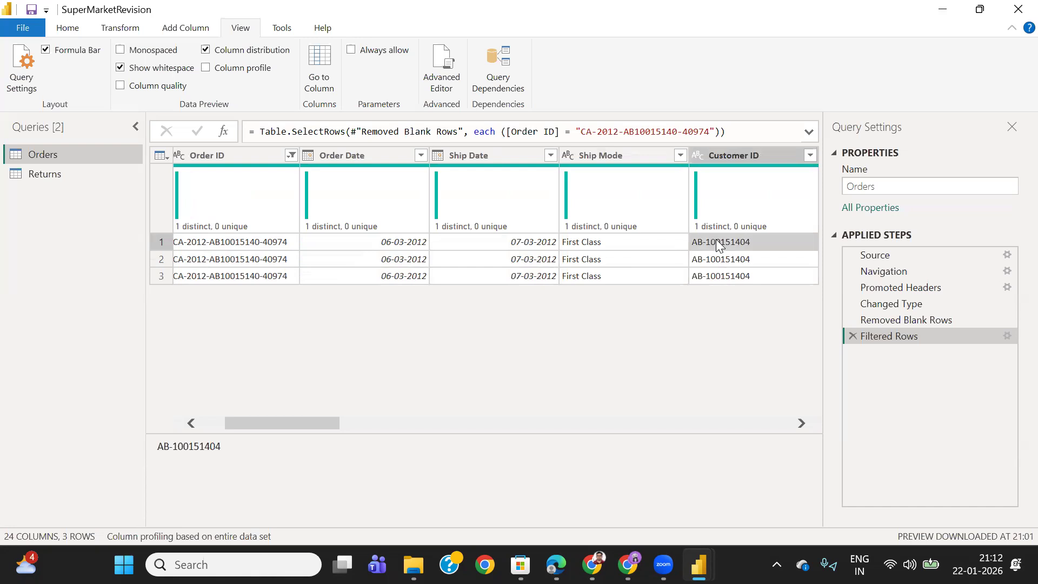
key(Right)
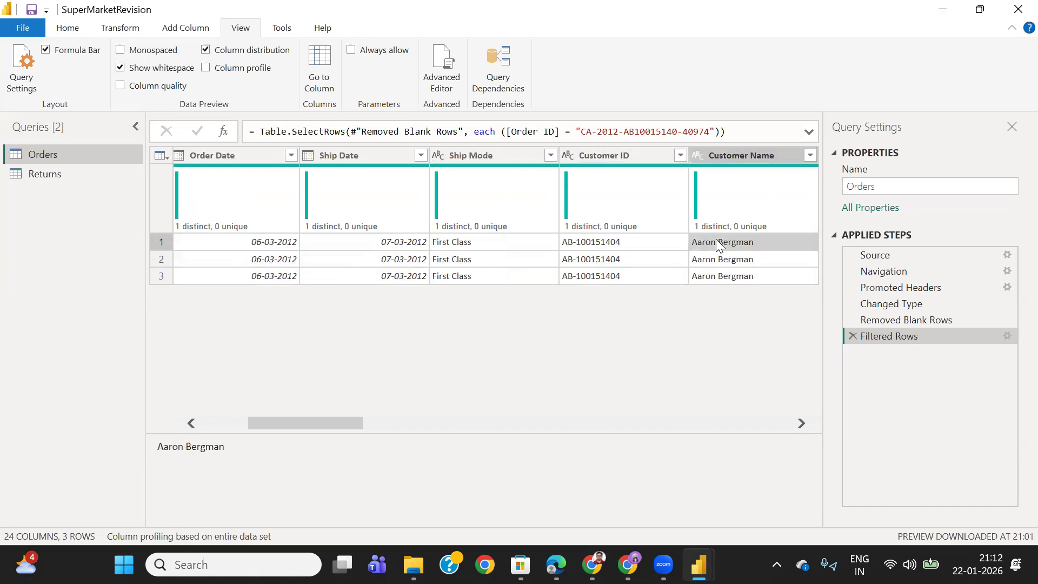
key(Right)
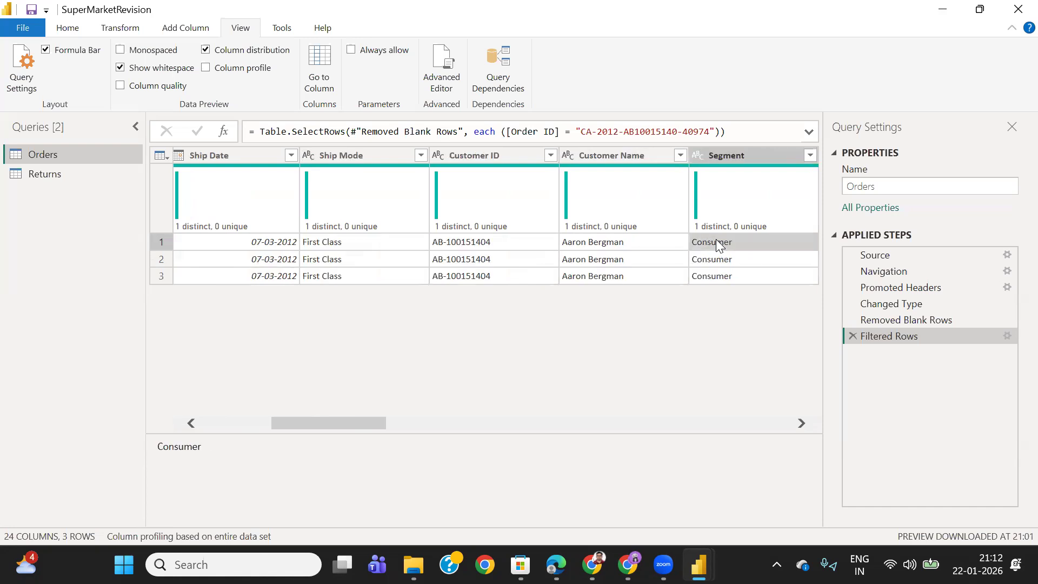
key(Right)
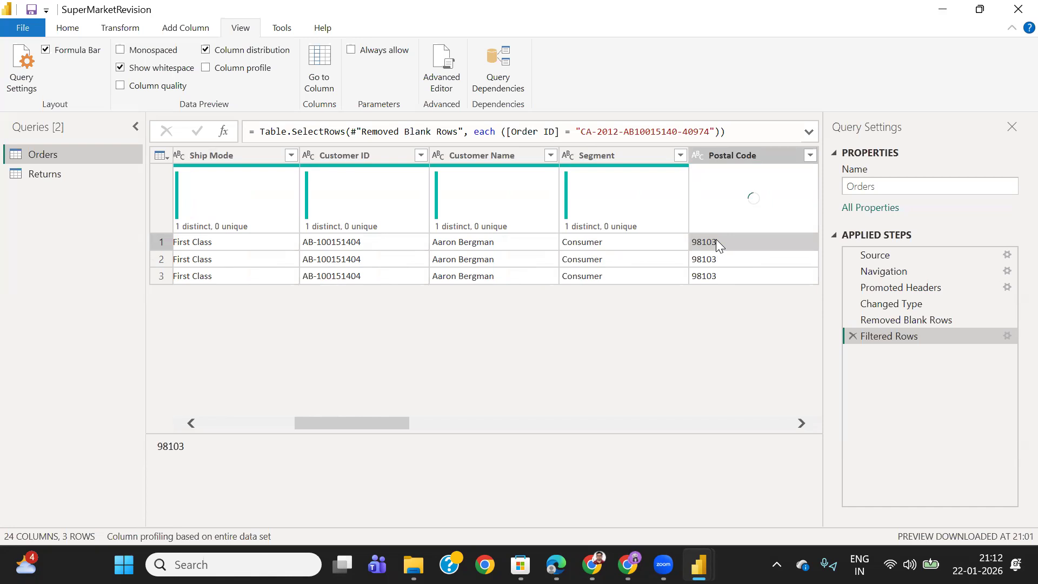
key(Right)
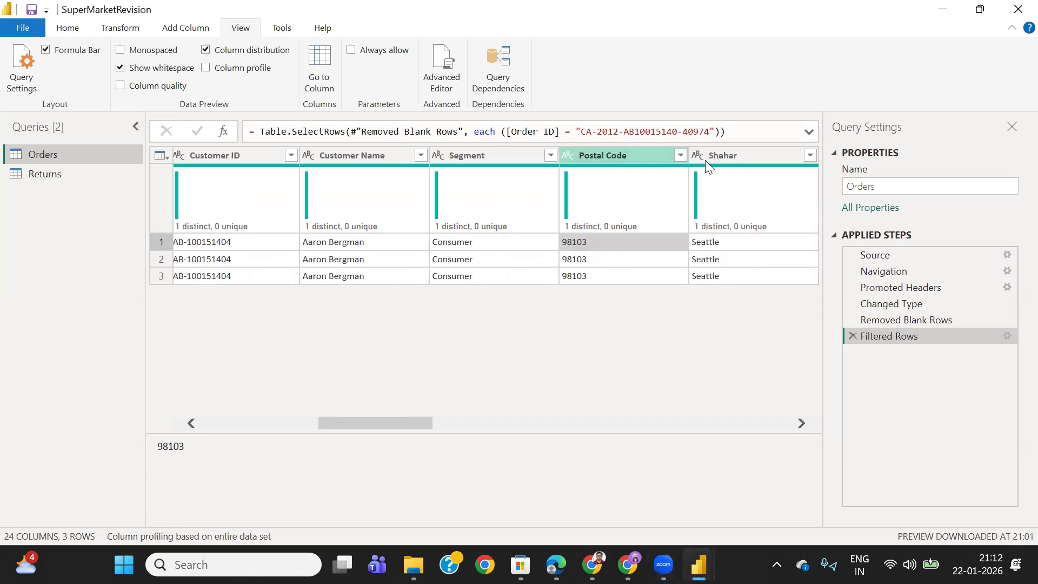
key(Right)
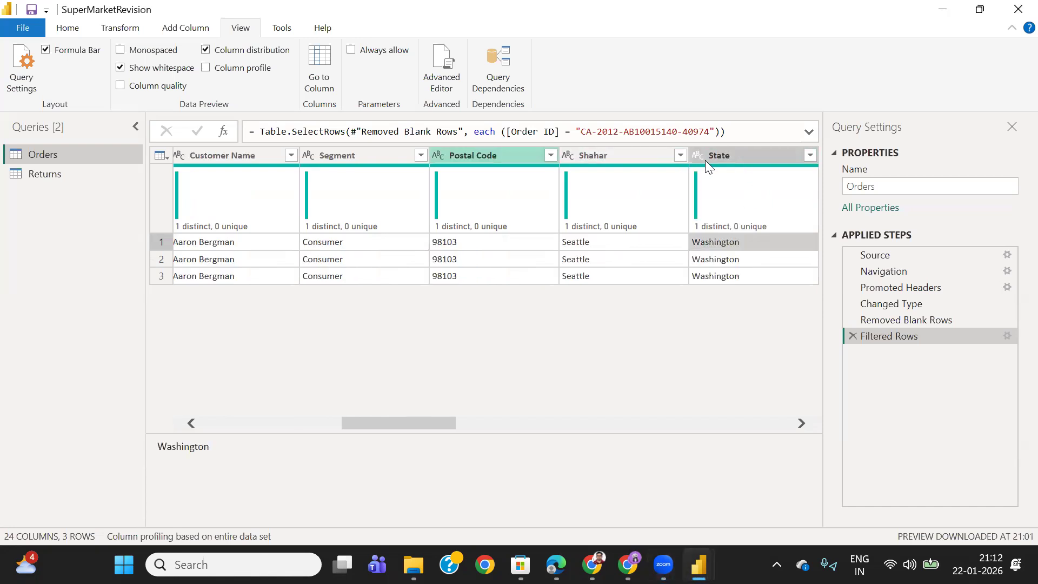
key(Right)
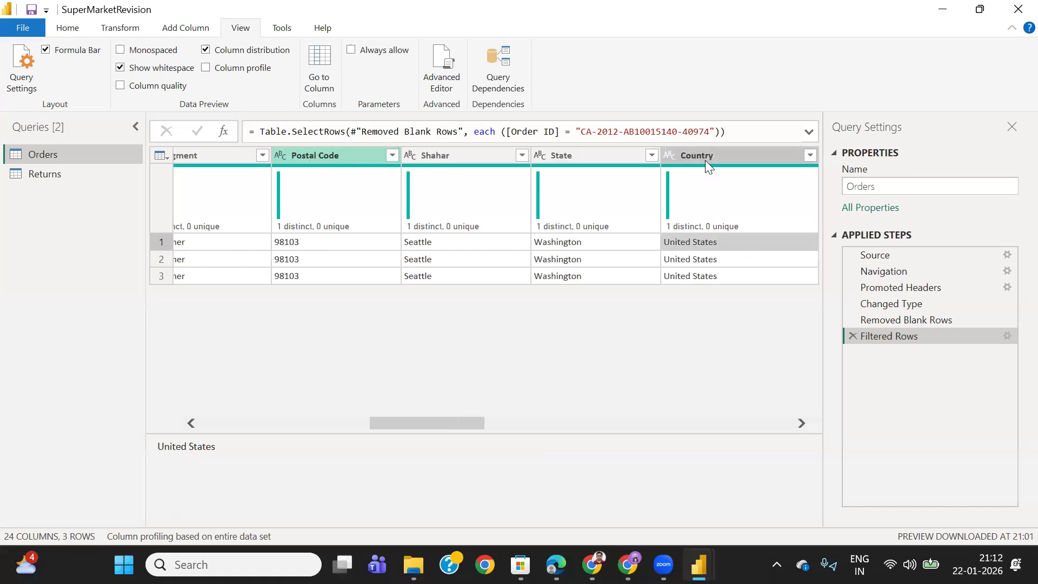
key(Right)
key(Right)
key(Right)
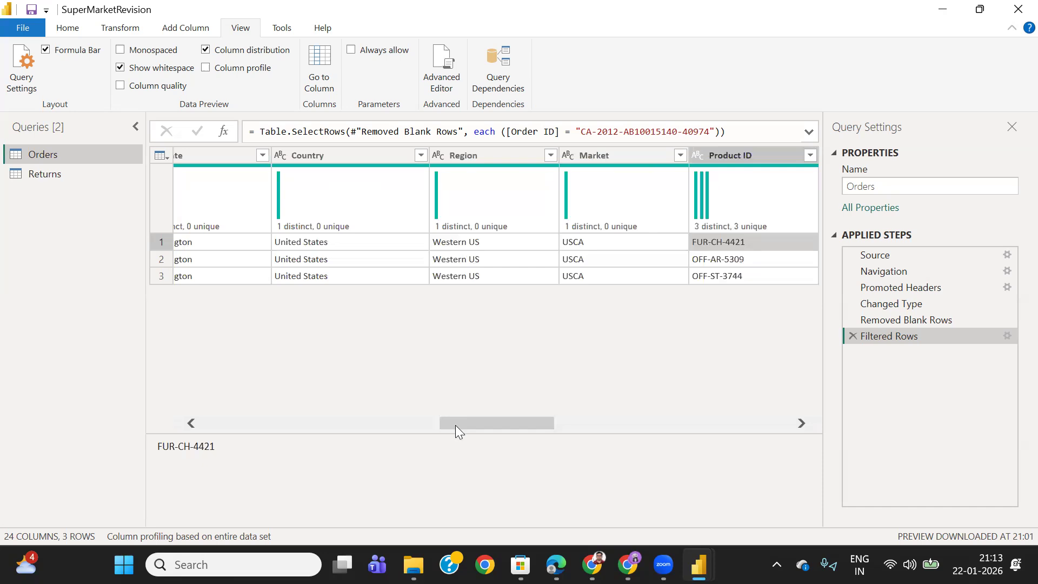
Examine how the filtered order's rows differ in category, sub-category, product name, sales and quantity
drag(535, 423, 575, 425)
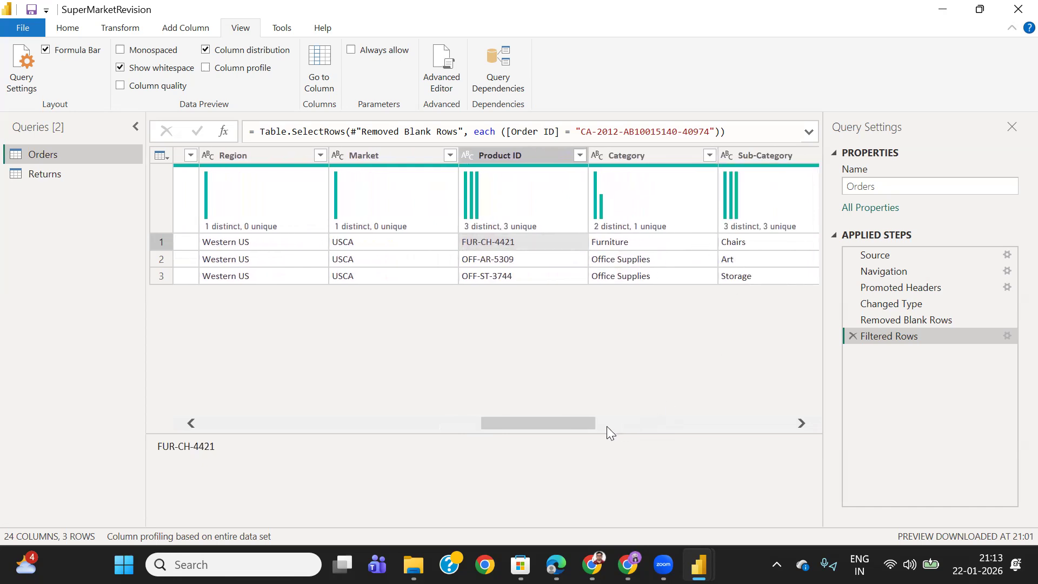
scroll(600, 422, right, 3)
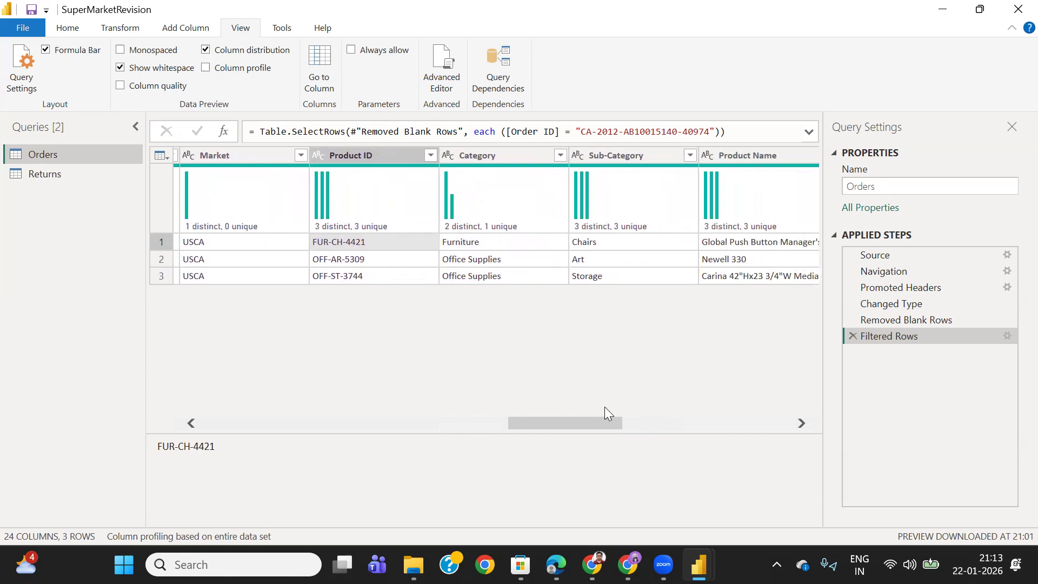
drag(593, 425, 688, 426)
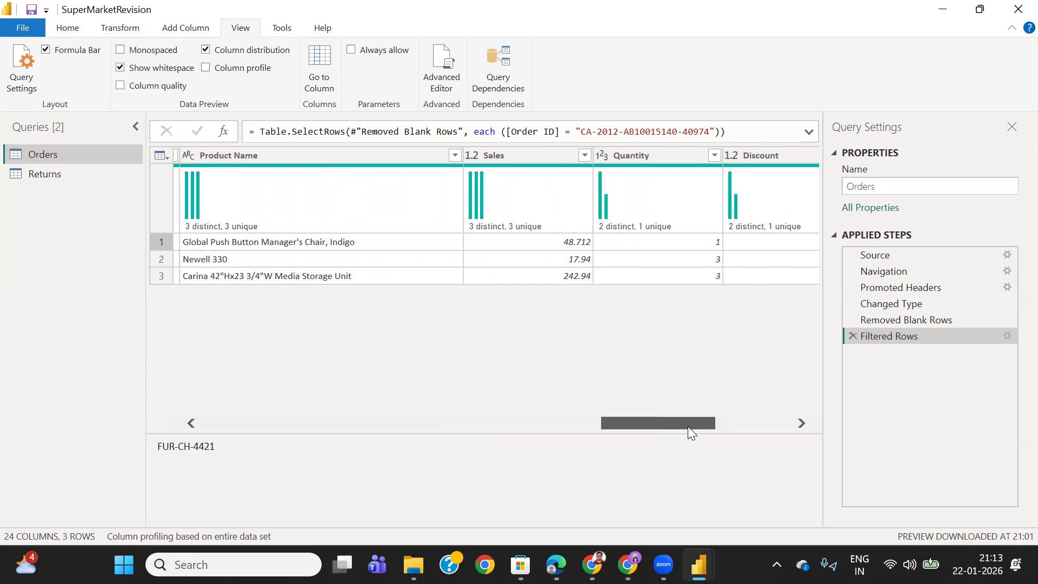
mouse_move(688, 426)
mouse_down()
mouse_move(640, 426)
mouse_move(678, 431)
mouse_up()
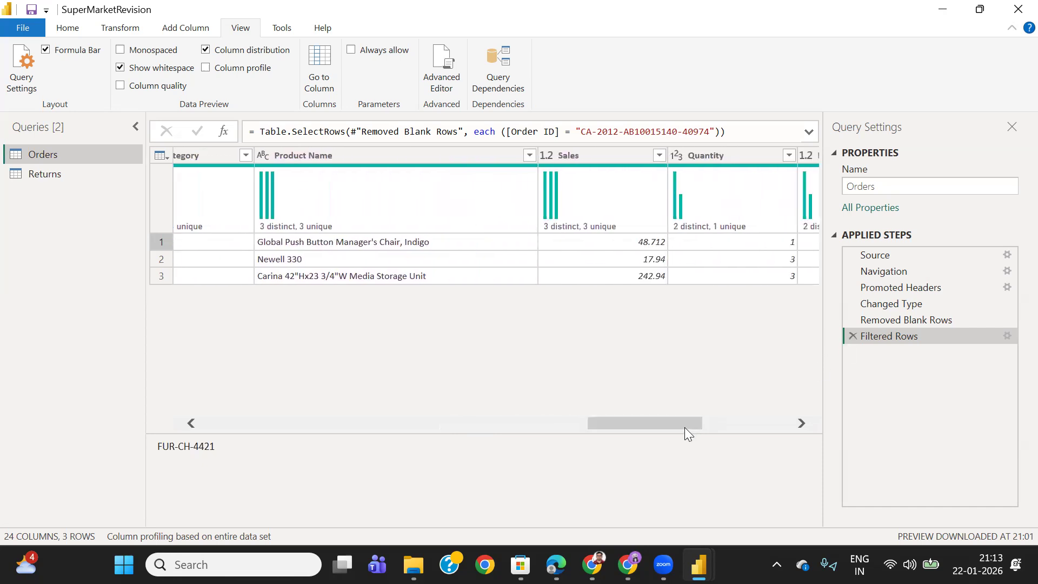
drag(684, 427, 671, 424)
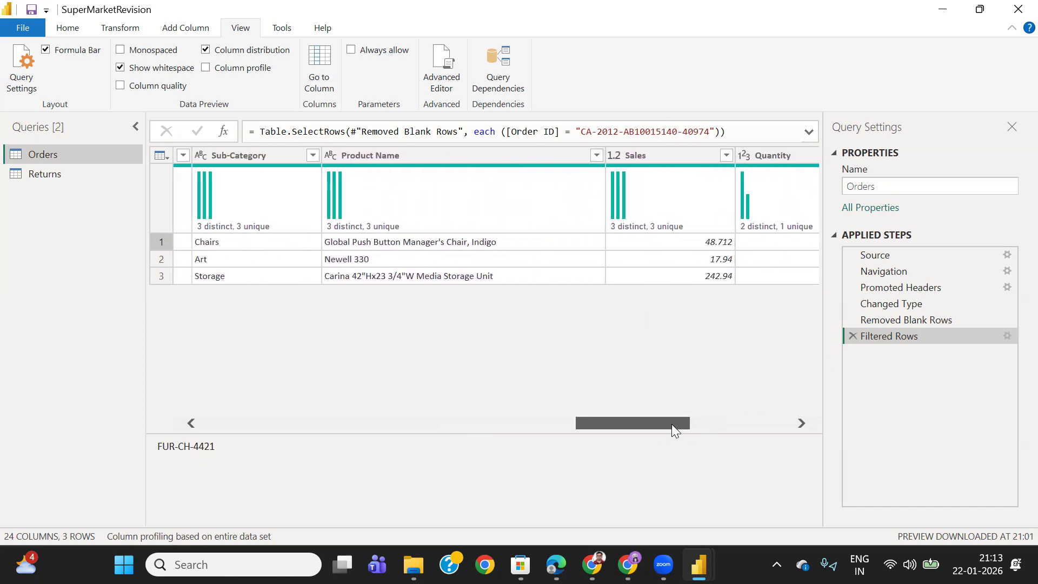
Remove the Order ID filter step from the Orders query and examine the Product ID column's distribution
click(852, 335)
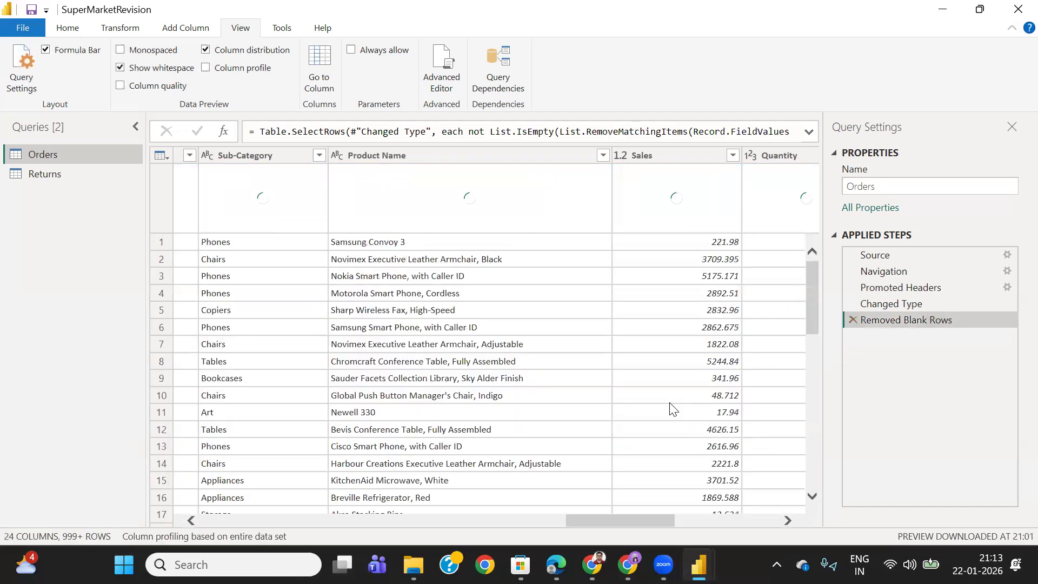
drag(589, 521, 498, 519)
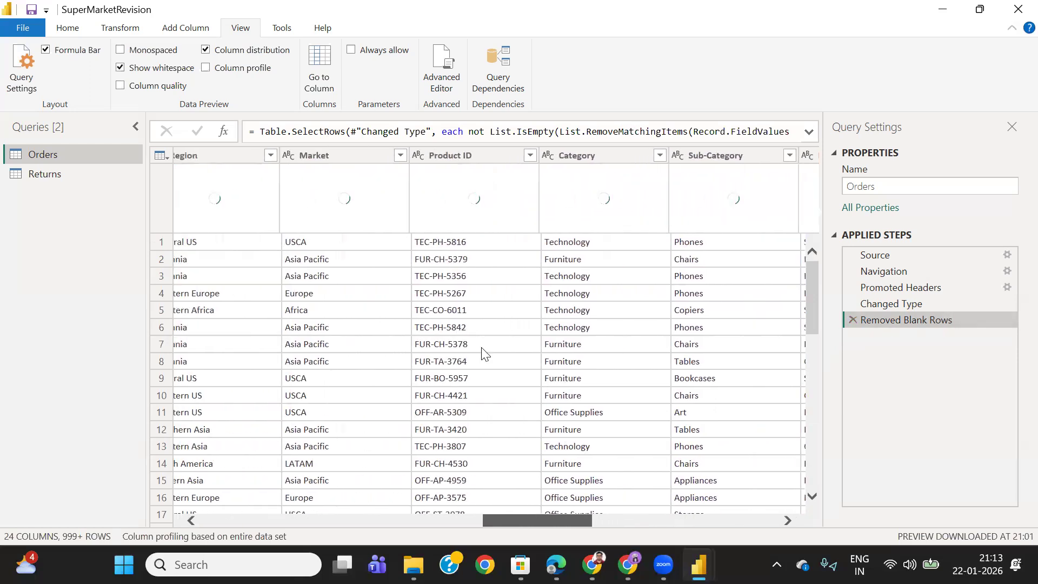
click(458, 154)
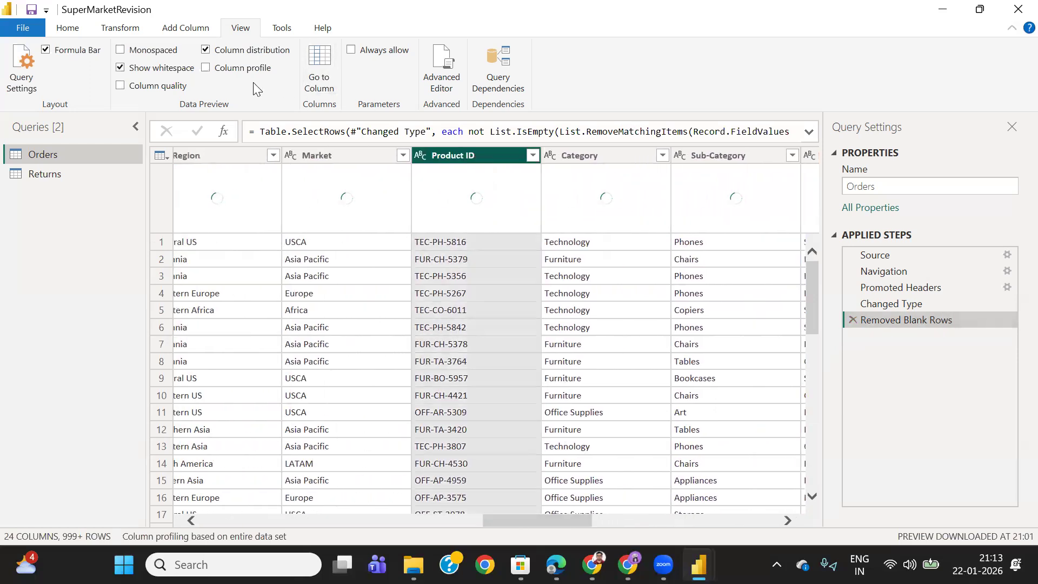
click(128, 29)
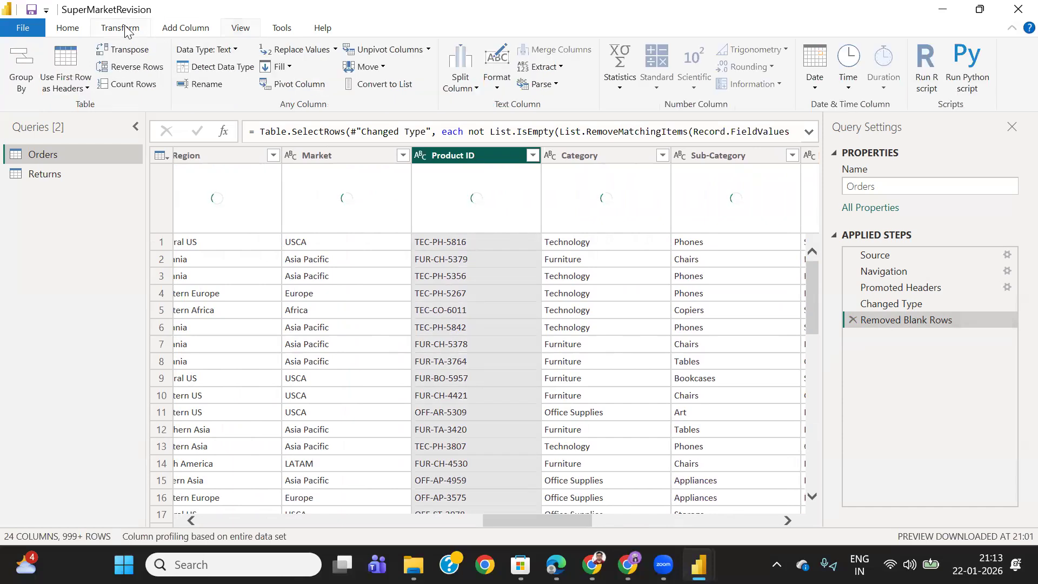
click(173, 32)
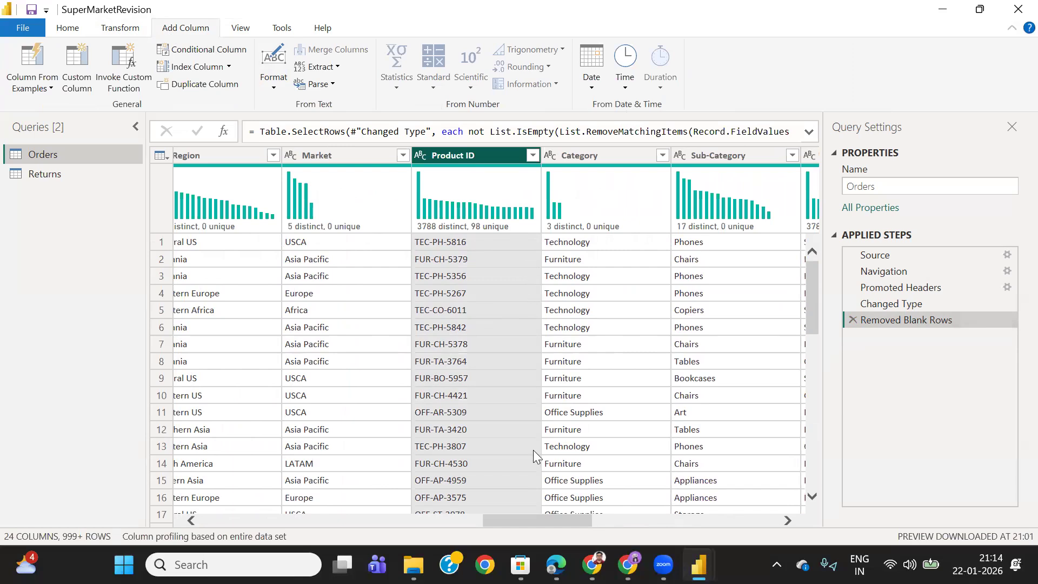
Compare the distinct and unique counts of the Row ID and Order ID columns in Orders
drag(525, 521, 250, 535)
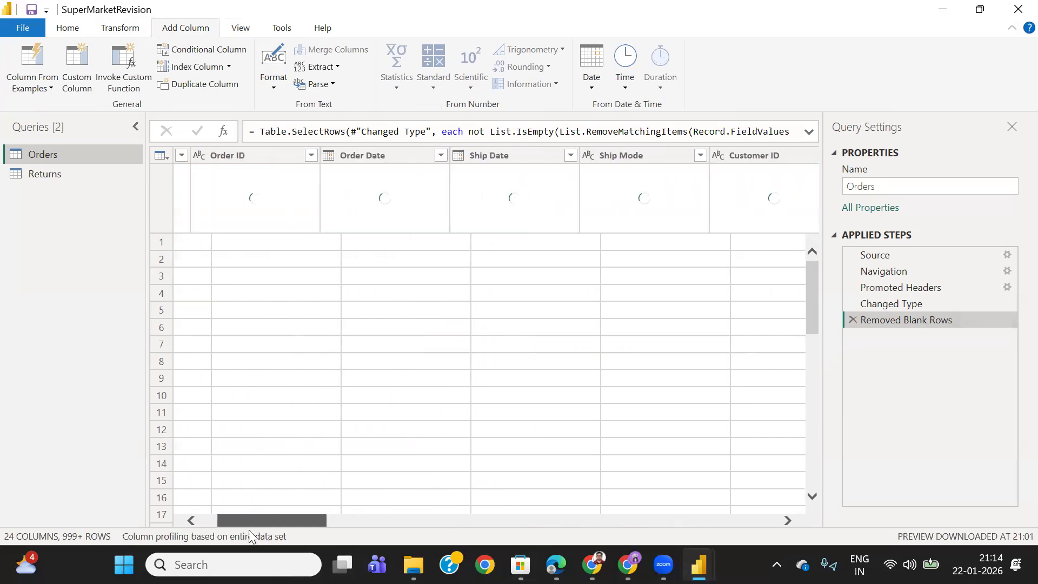
click(187, 520)
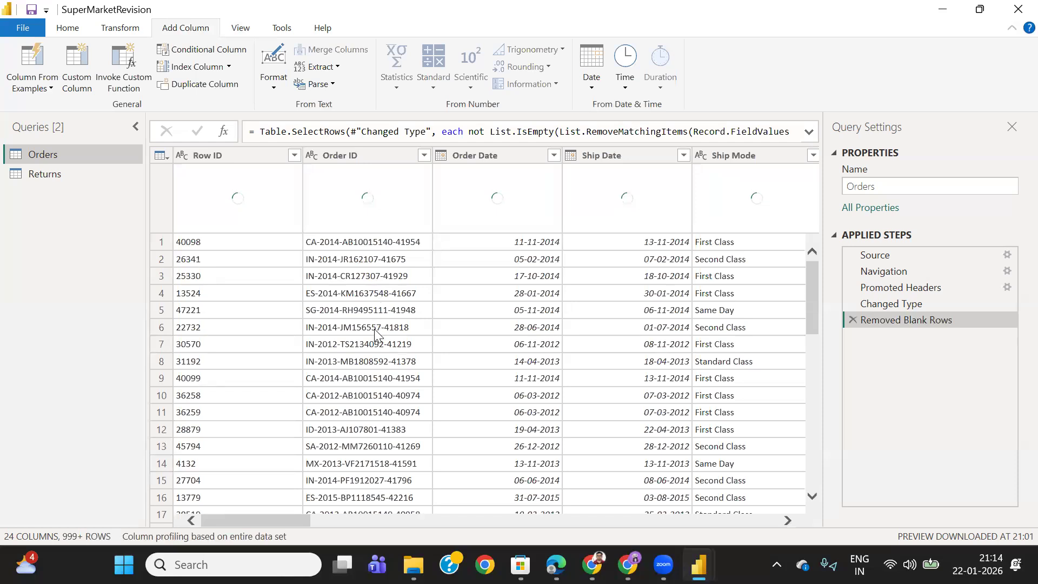
click(238, 159)
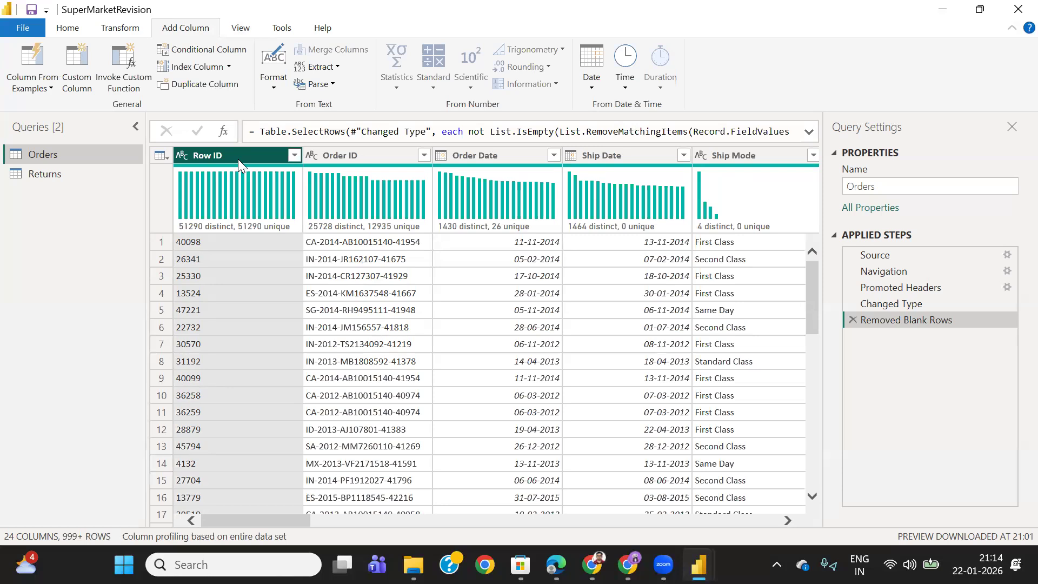
click(350, 156)
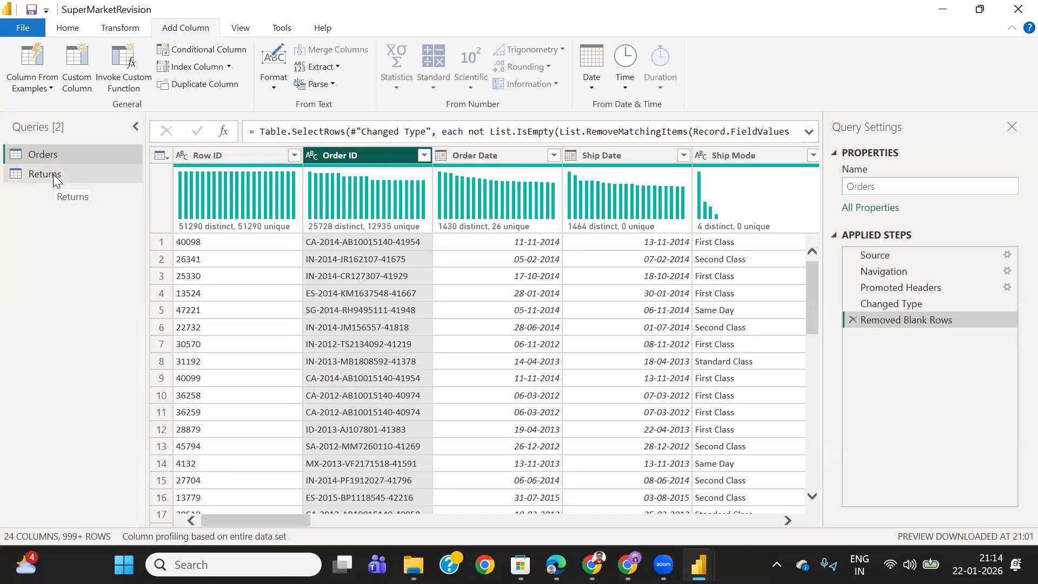
Open the Returns query and examine the distinct and unique counts of its Order ID column
click(68, 29)
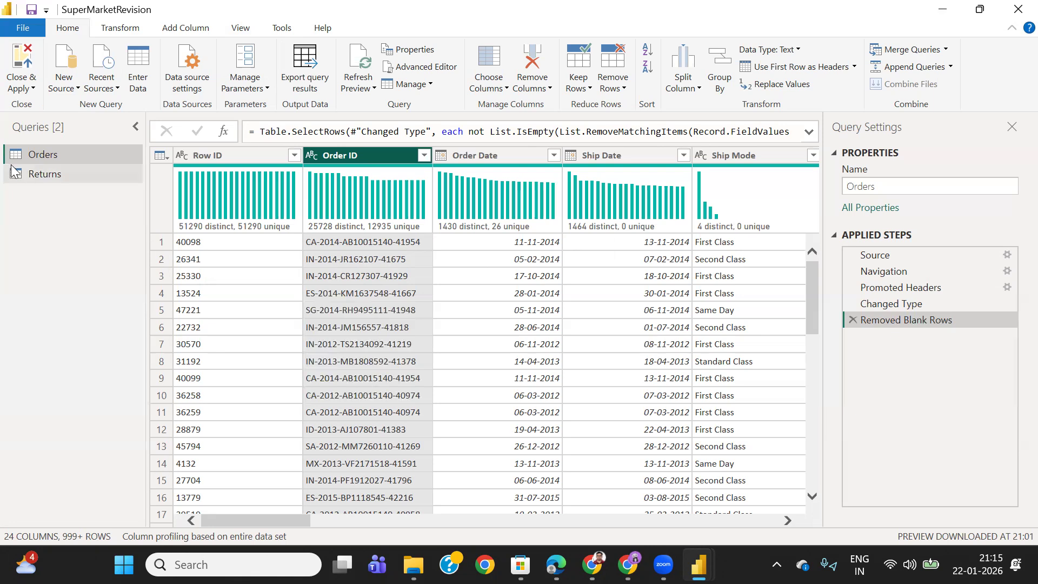
click(33, 165)
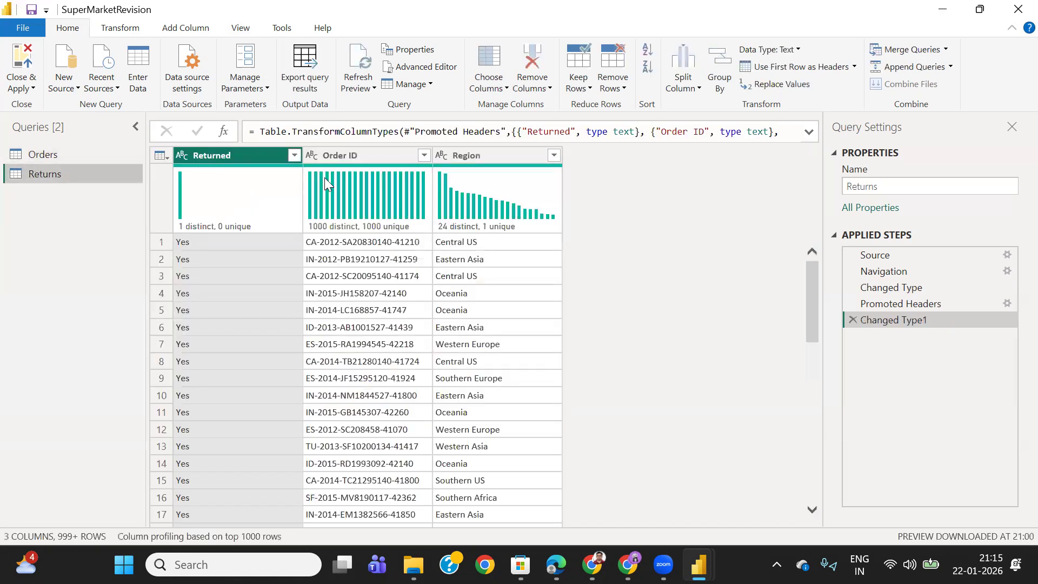
click(353, 156)
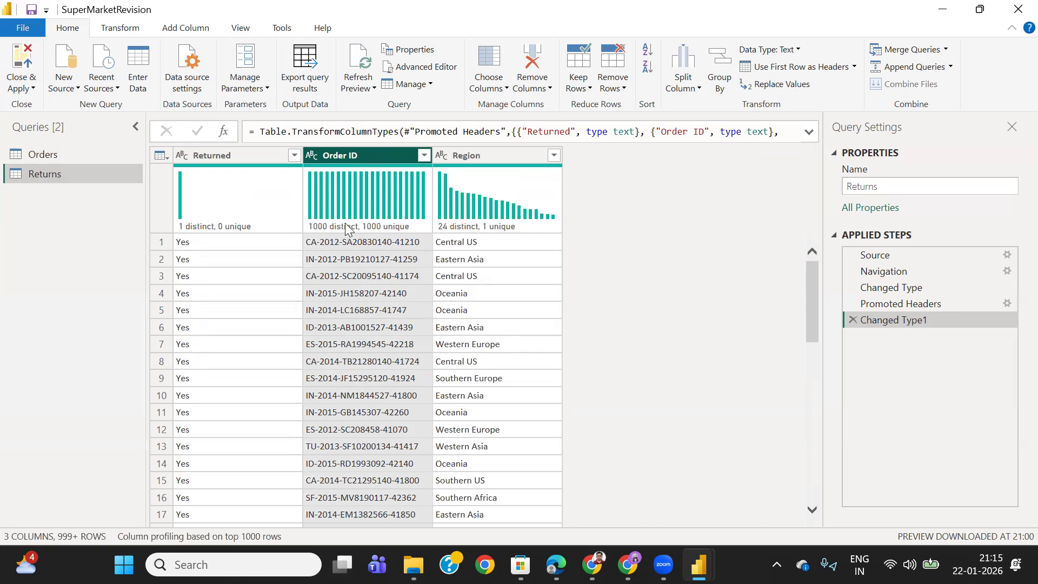
mouse_move(349, 227)
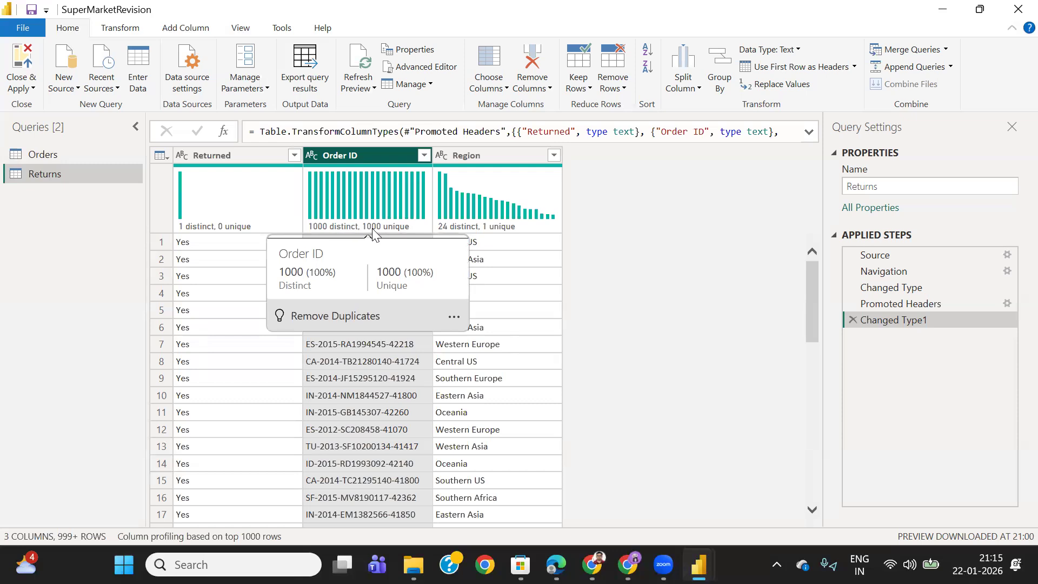
Copy the Order ID in row 9 of Returns, look it up in the Order ID filter of Orders, and cancel the filter
click(367, 378)
drag(285, 445, 155, 454)
key(ctrl+c)
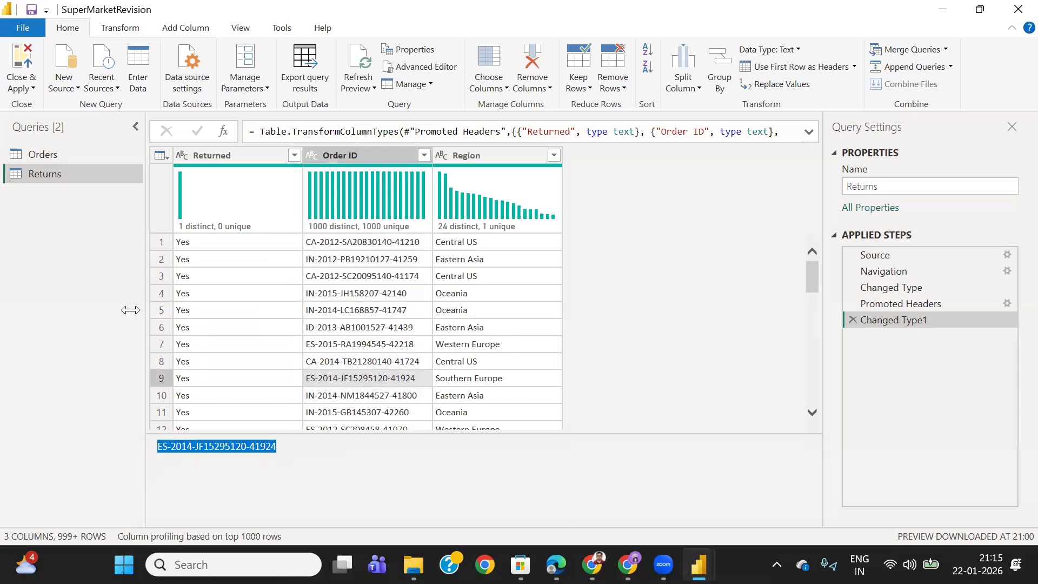
click(77, 154)
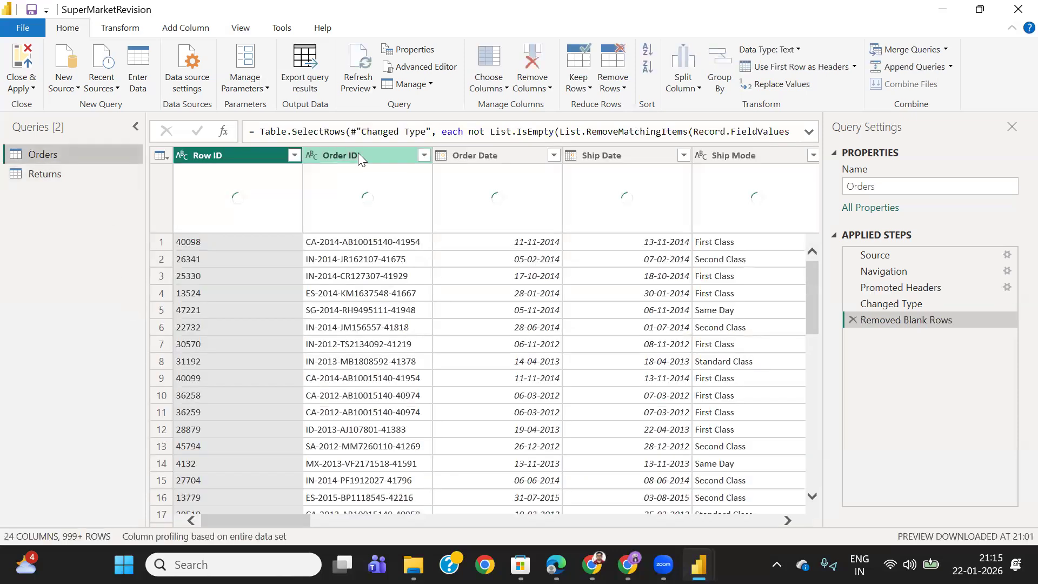
click(425, 155)
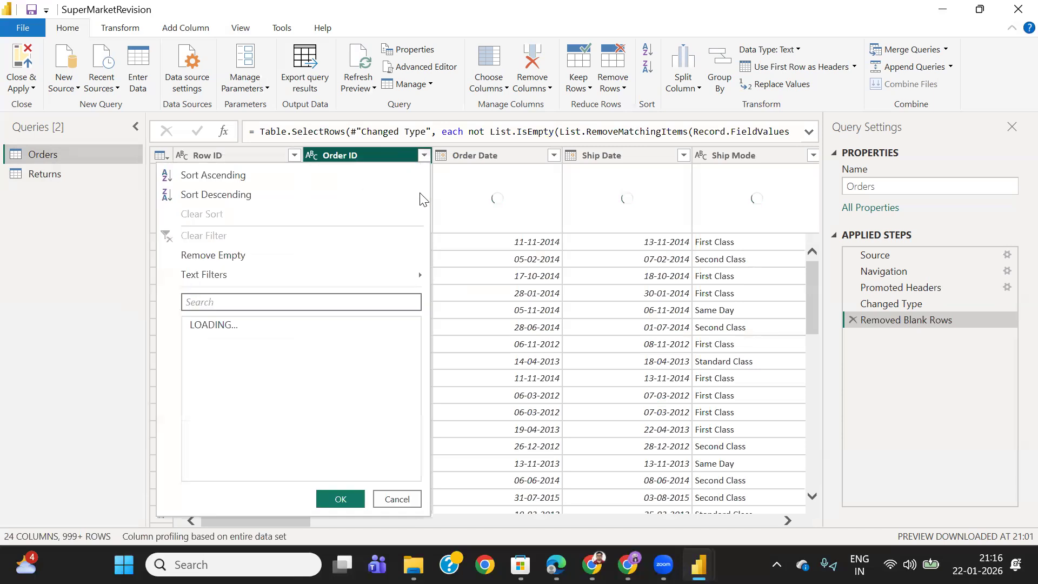
click(302, 305)
key(ctrl+v)
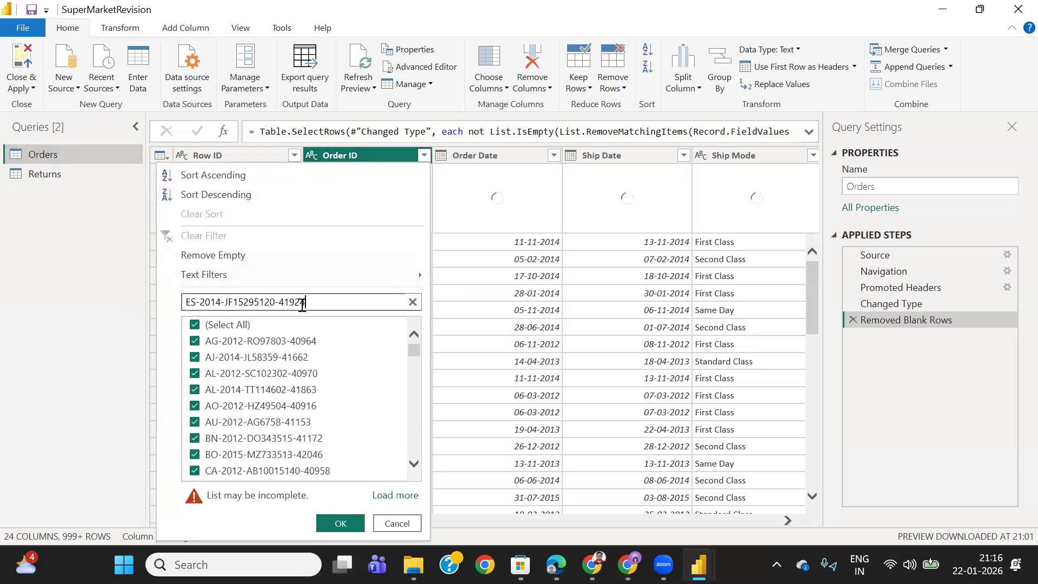
click(413, 303)
click(398, 523)
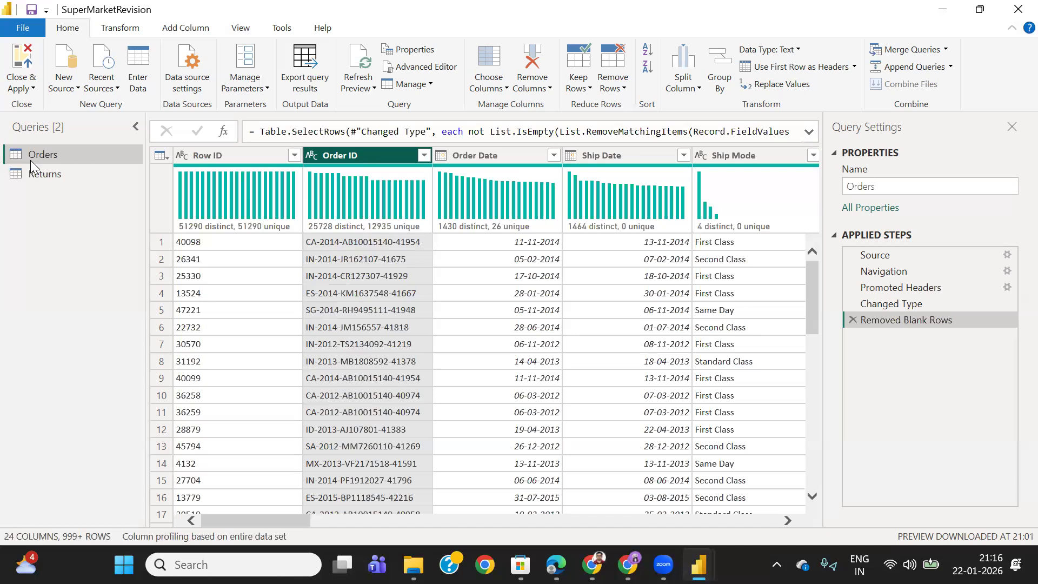
Compare the Order ID columns of the Returns and Orders queries to judge how the two tables relate
click(58, 176)
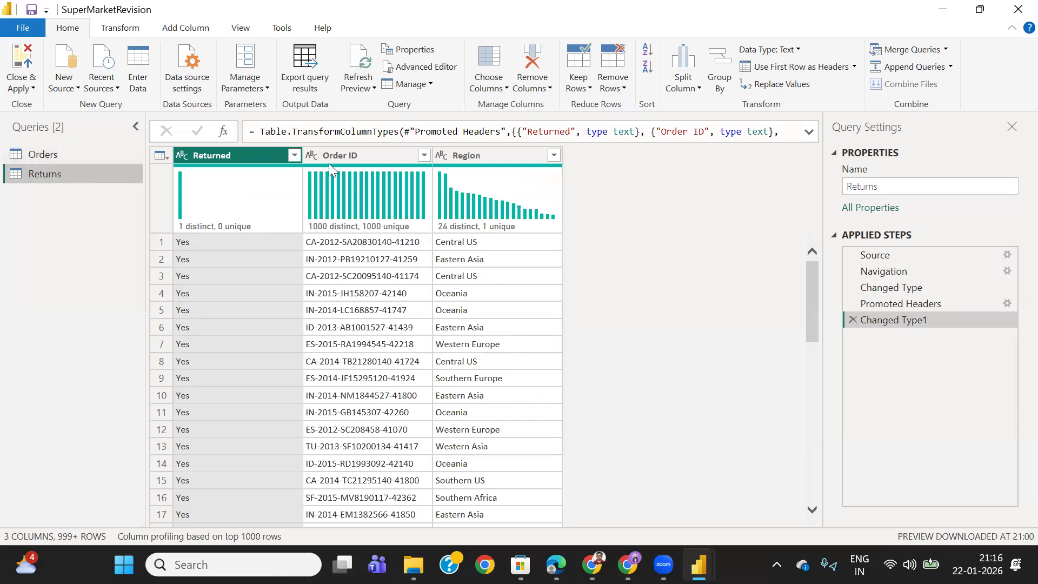
click(354, 156)
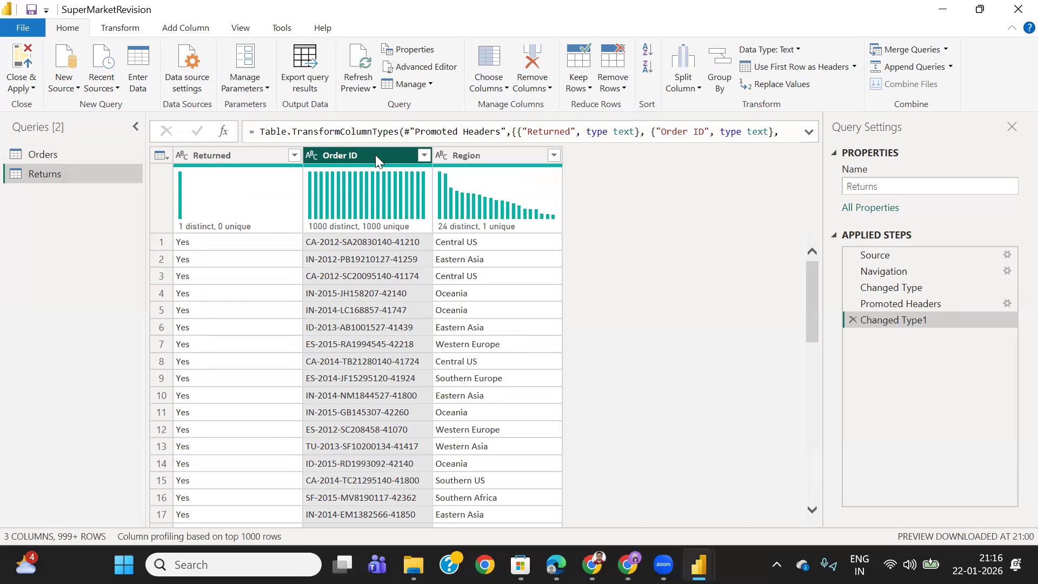
click(884, 184)
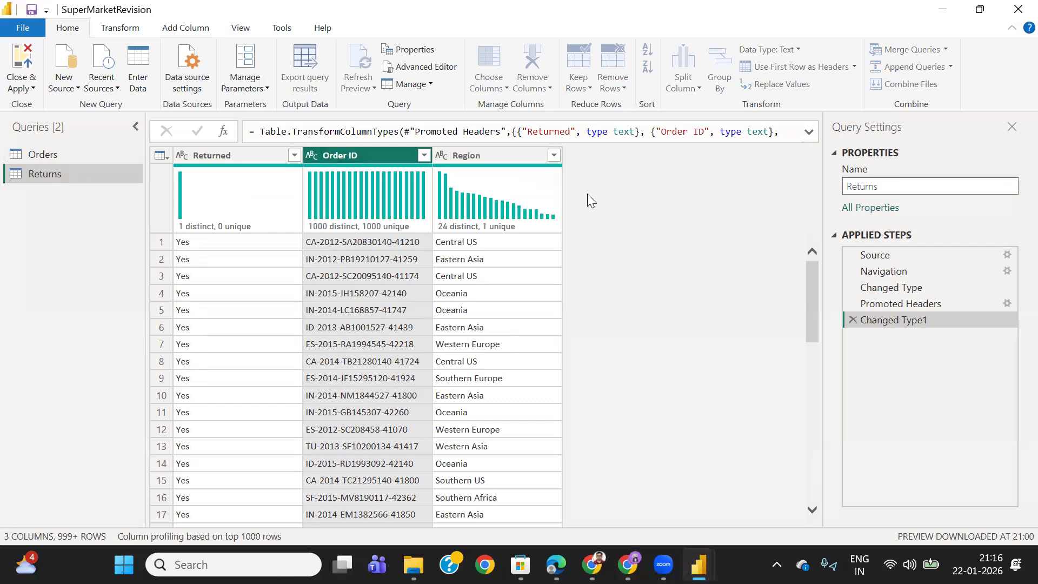
click(663, 211)
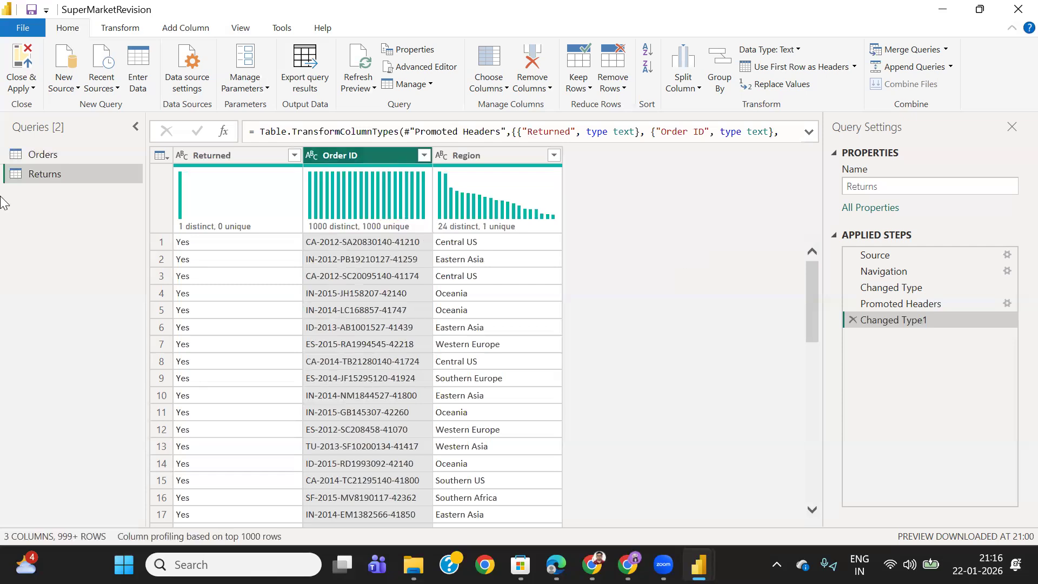
click(67, 154)
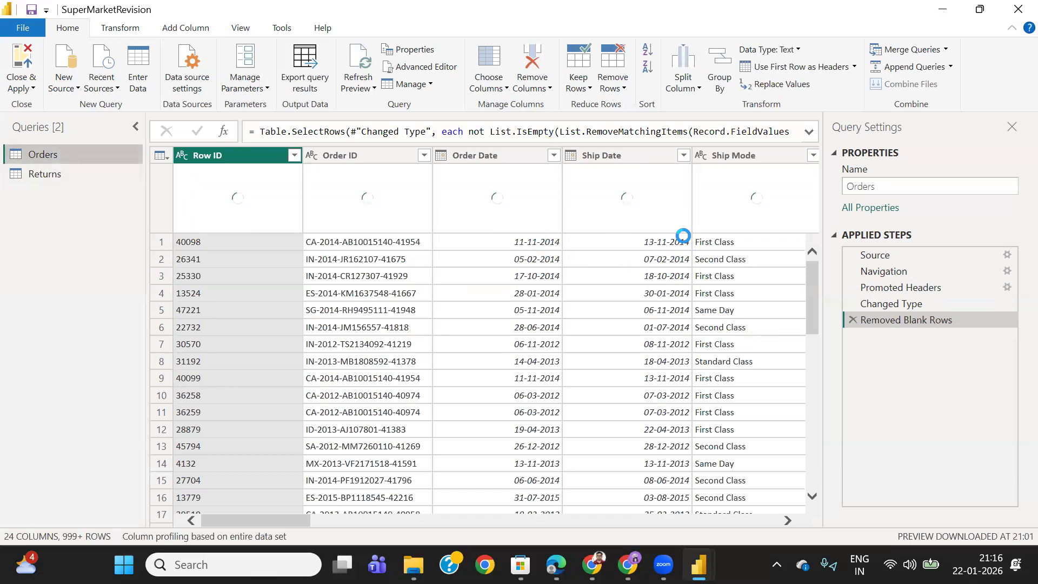
click(13, 172)
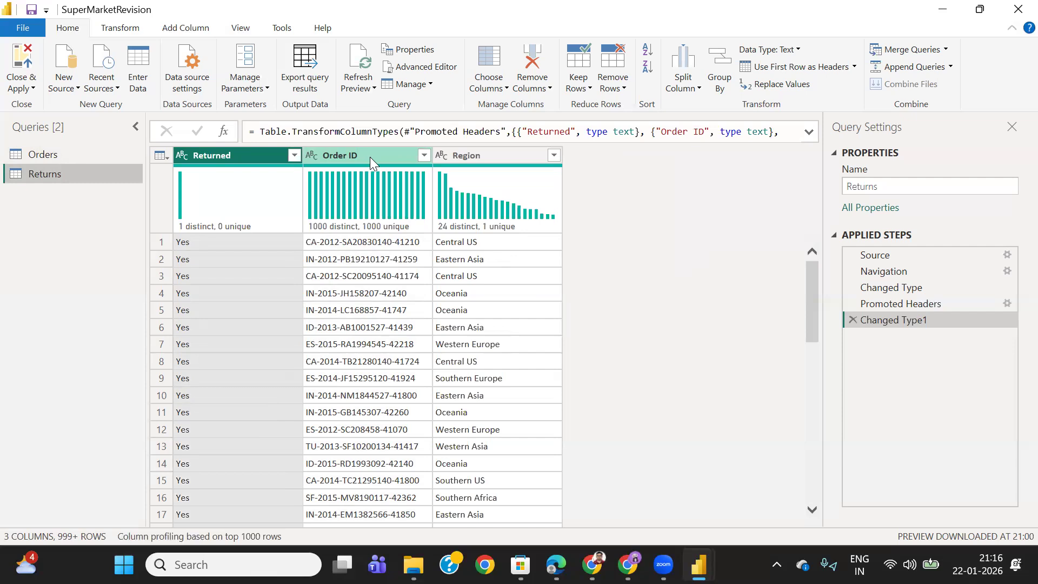
click(850, 186)
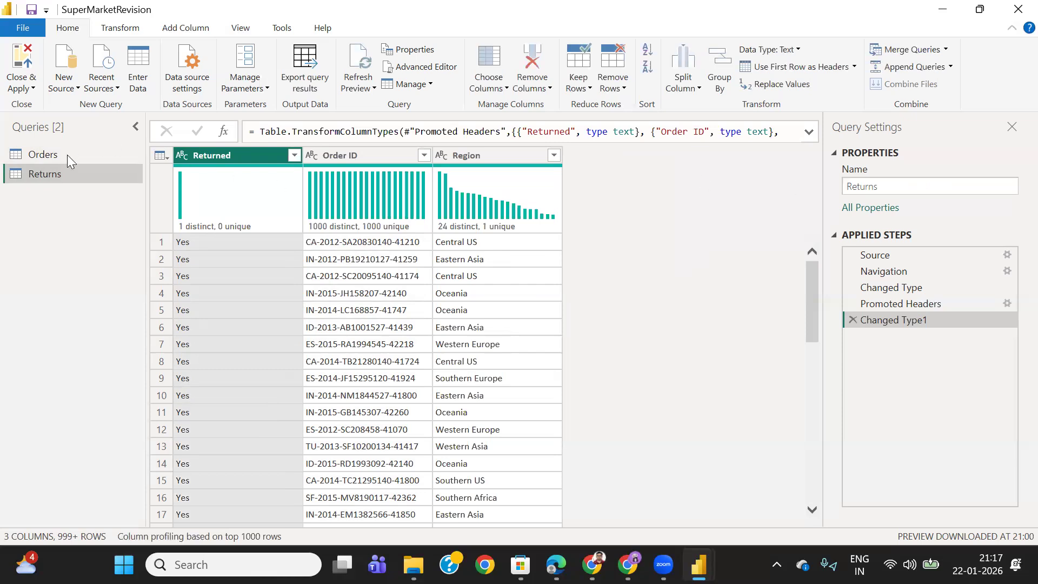
click(46, 154)
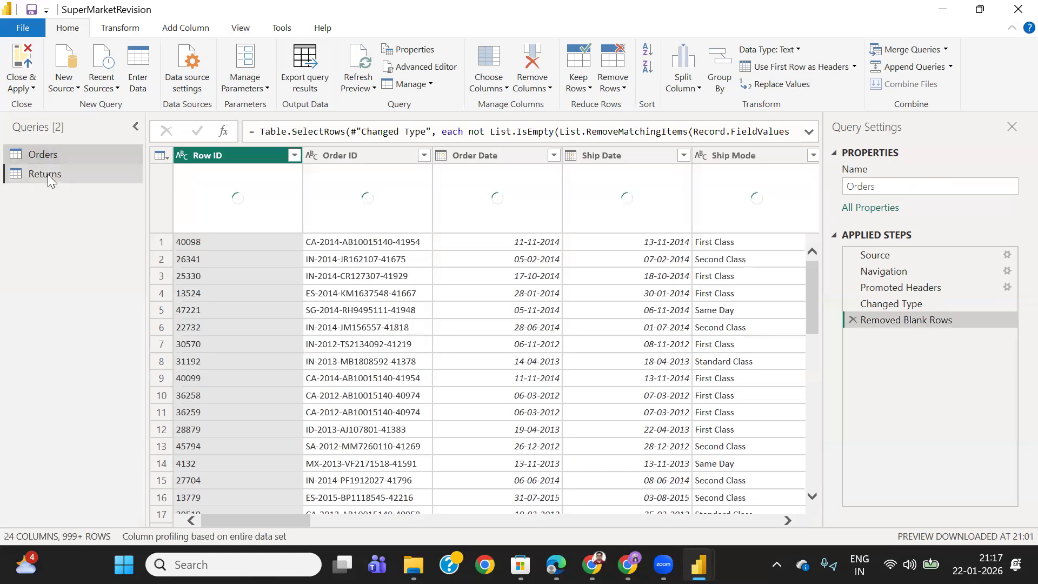
click(48, 175)
click(47, 153)
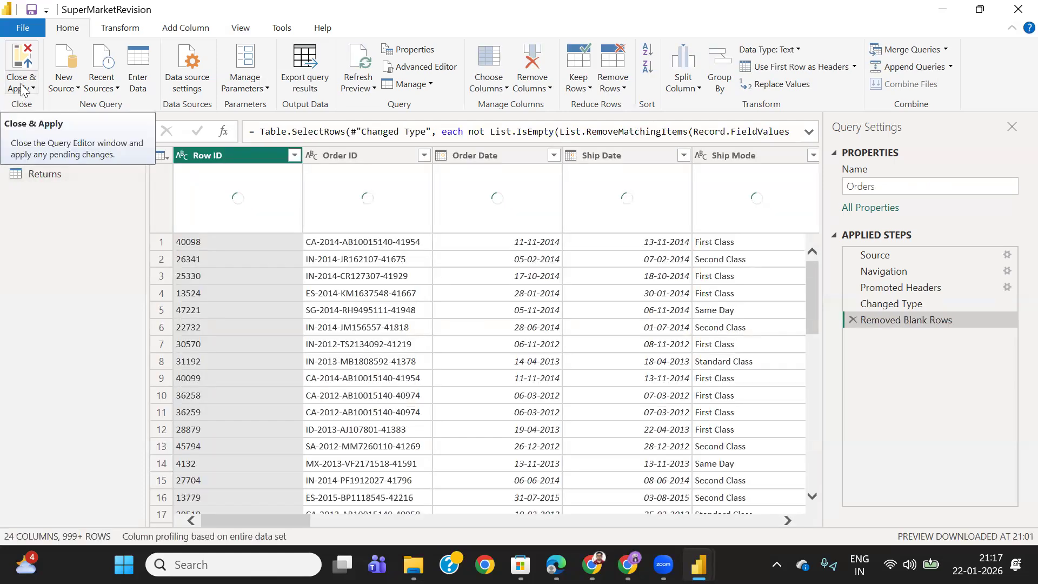
Apply the query changes to the model and examine the Order ID relationship between Orders and Returns
click(22, 88)
click(42, 106)
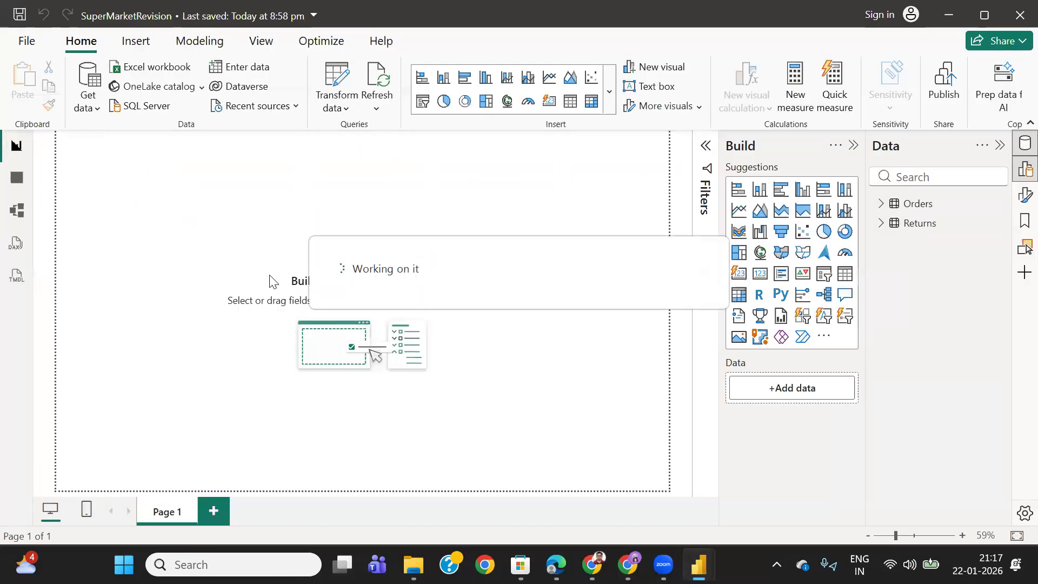
click(18, 215)
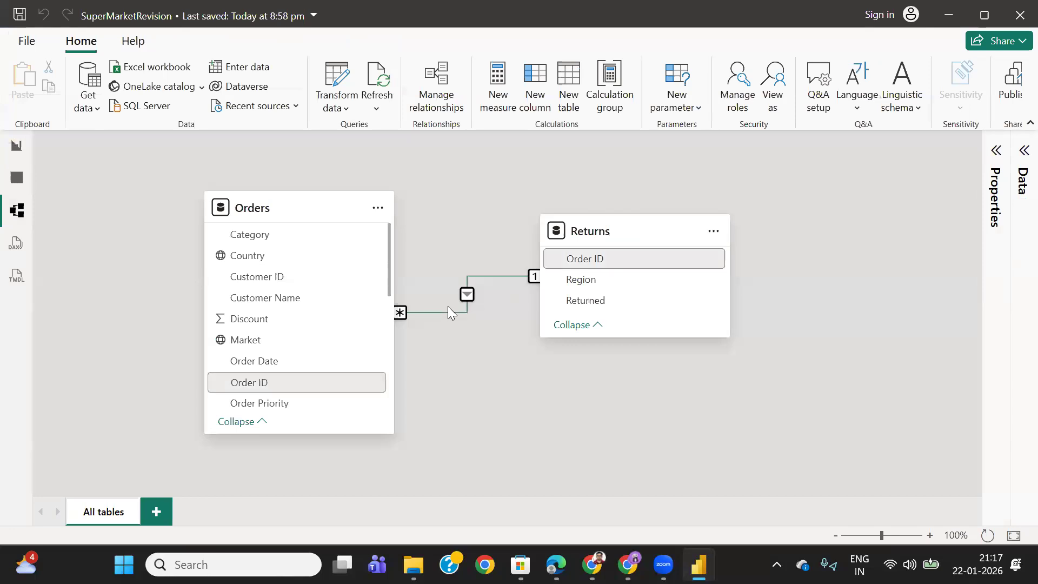
click(17, 146)
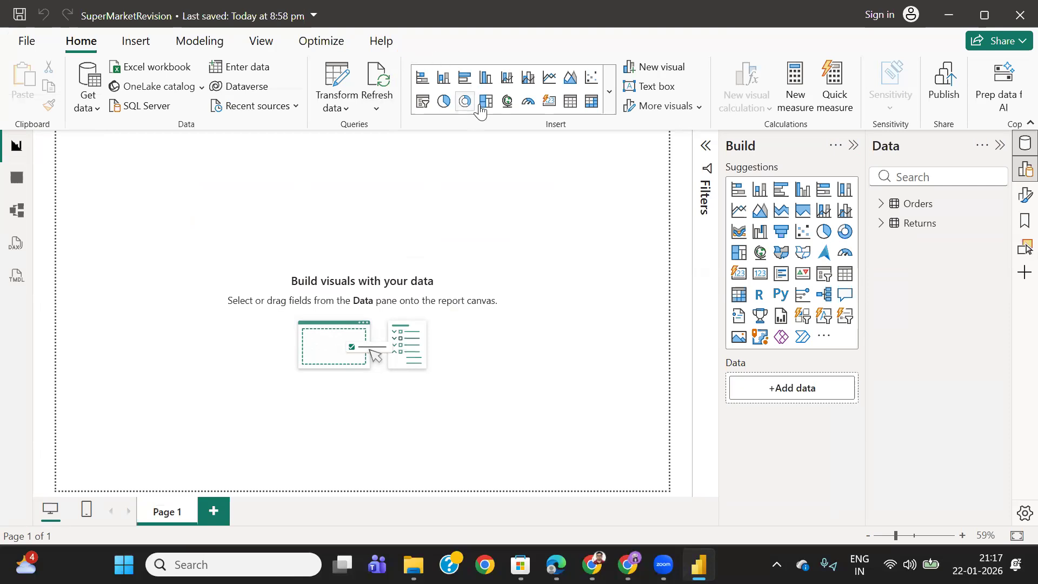
Switch to the Mini Project document in Google Docs and highlight Total Sales in the KPI line
click(628, 565)
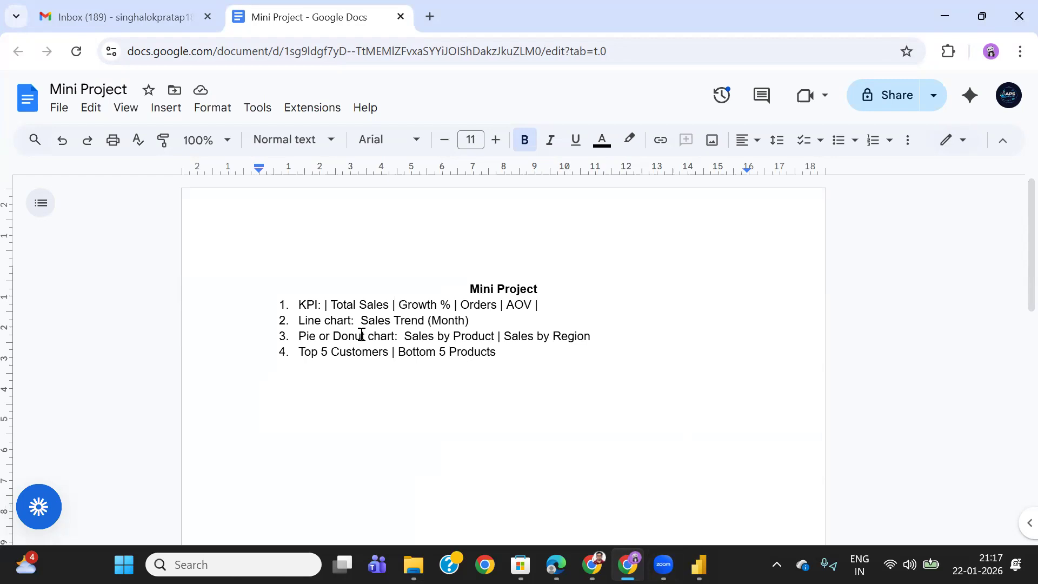
click(320, 305)
text(:)
drag(332, 306, 390, 306)
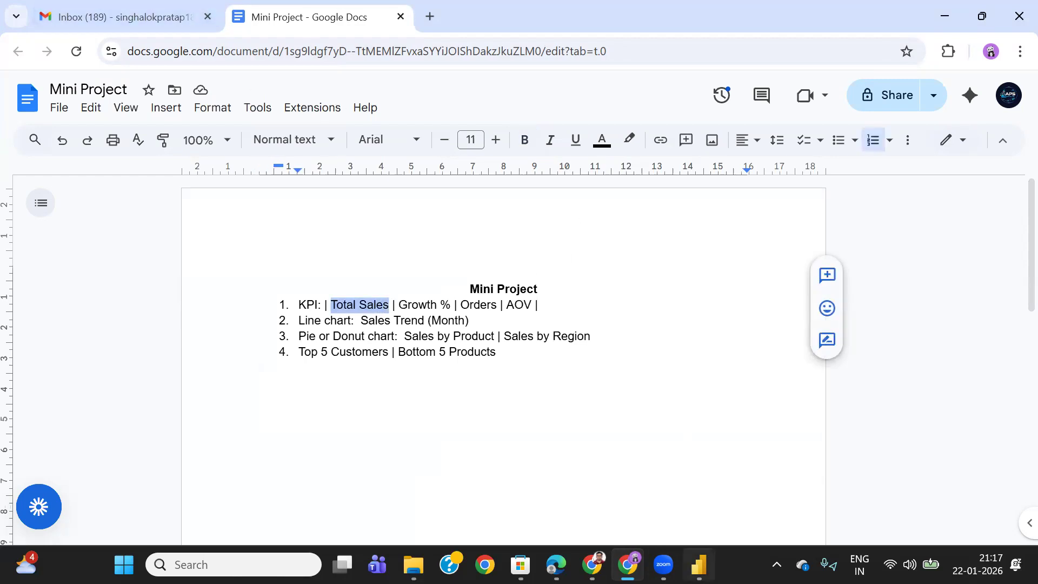
Switch back to Power BI and examine the Sales column in the Orders table data
click(699, 565)
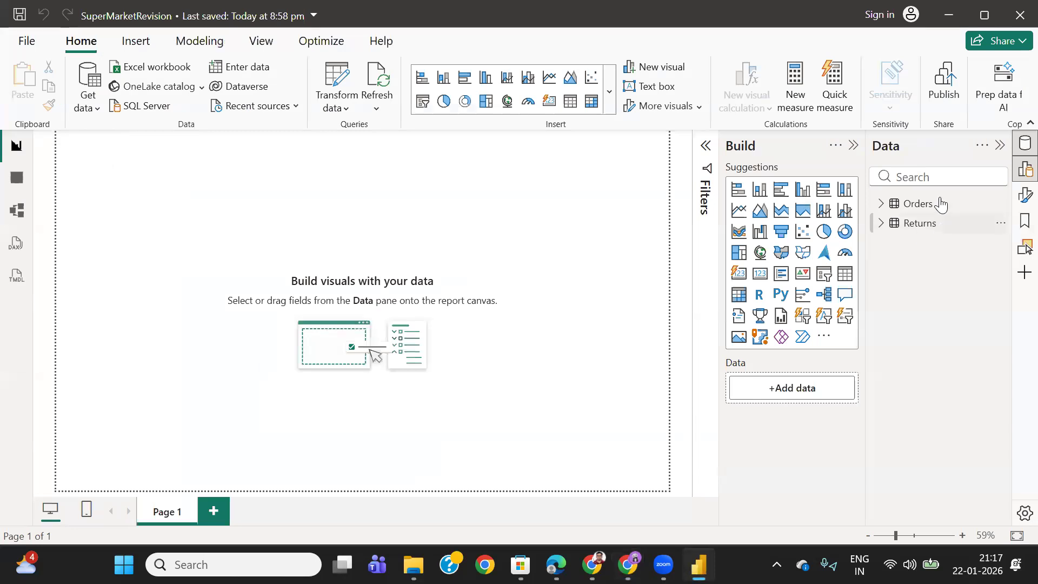
click(17, 177)
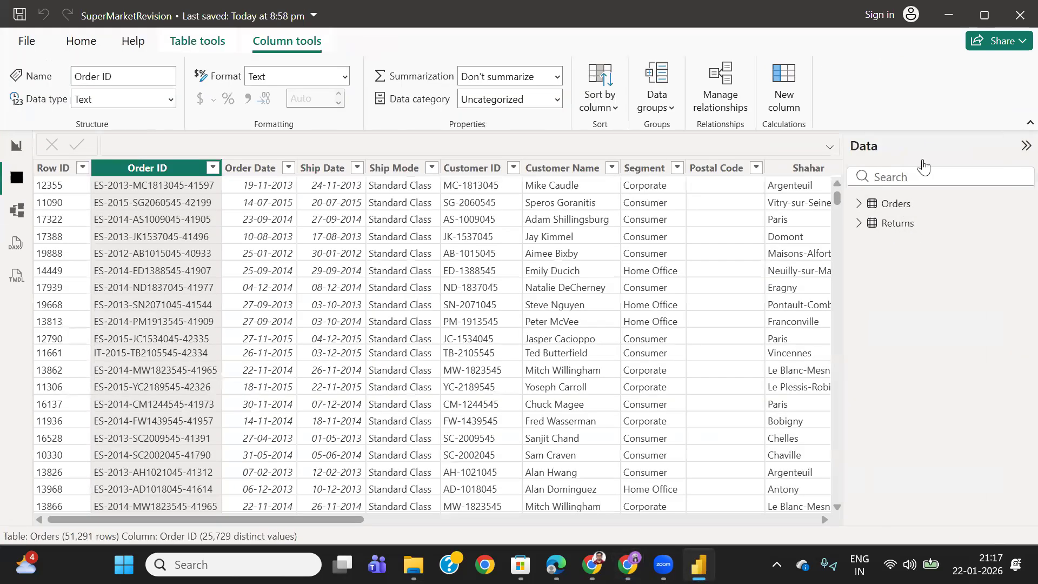
drag(357, 519, 925, 478)
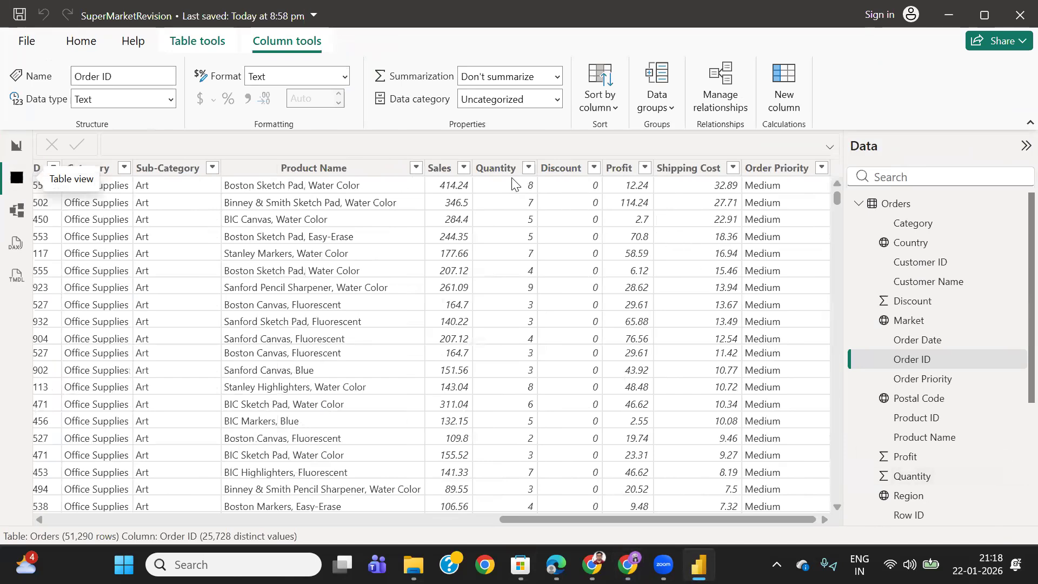
click(441, 168)
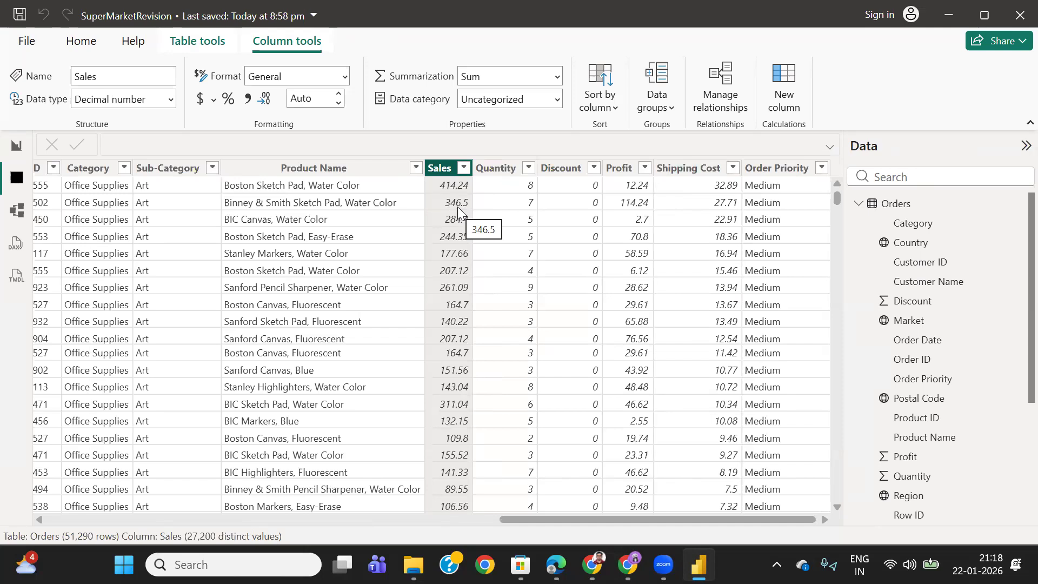
Add a card visual showing the sum of Orders Sales in the report page's upper-left corner and enlarge it slightly
click(16, 147)
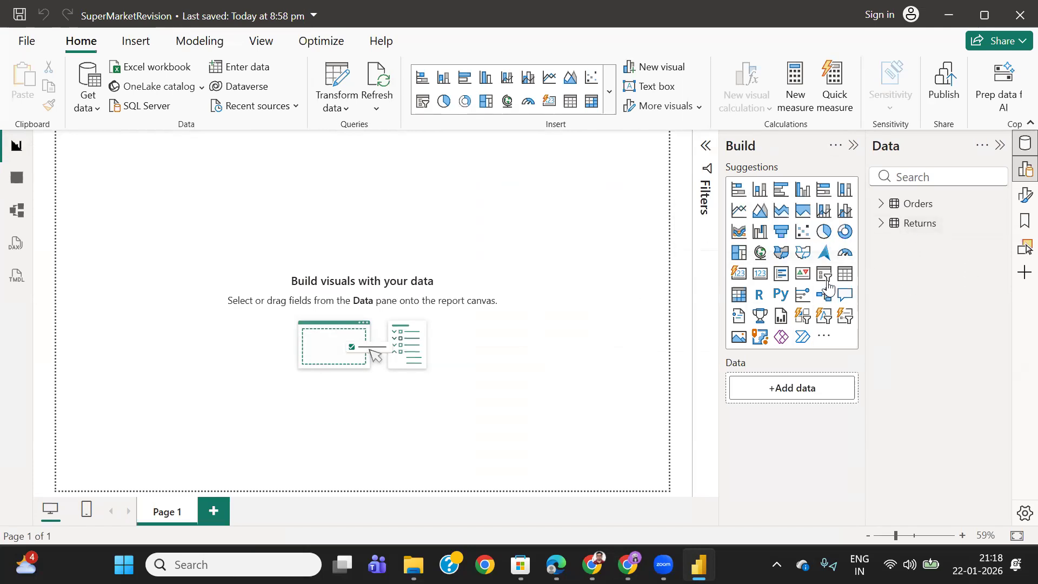
click(760, 275)
drag(97, 271, 107, 197)
click(881, 204)
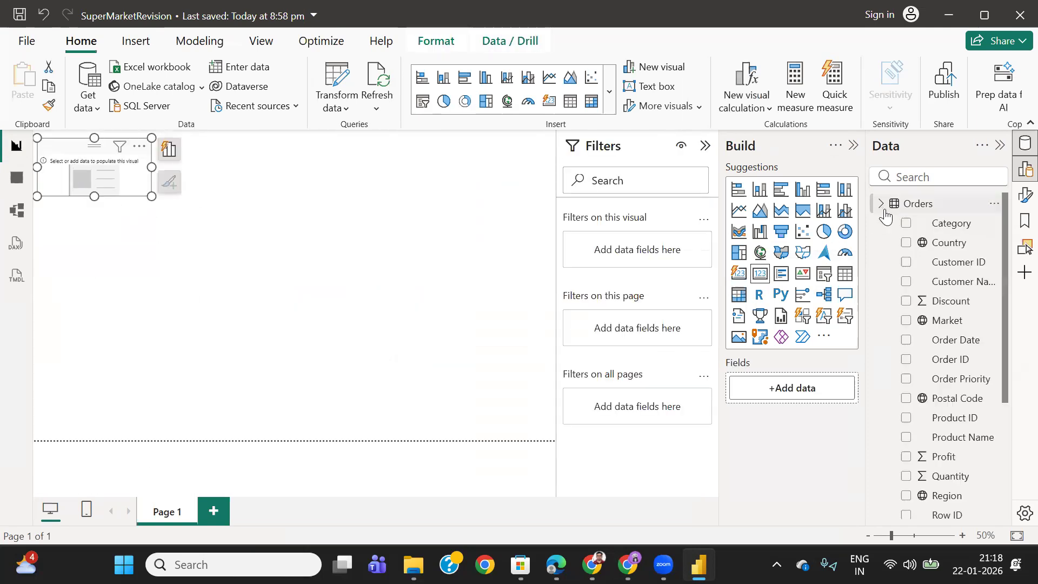
scroll(941, 357, down, 3)
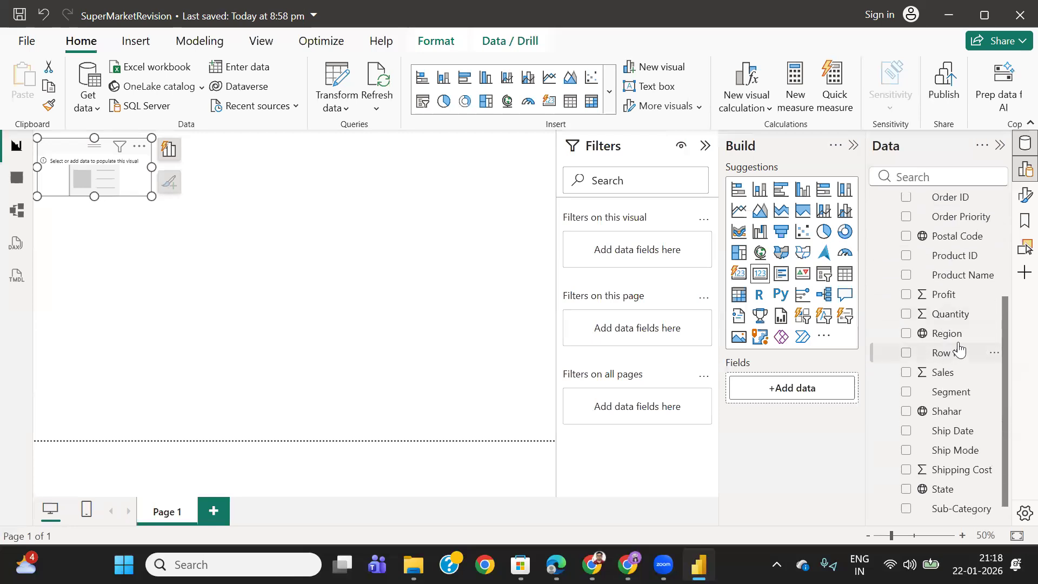
drag(942, 372, 102, 167)
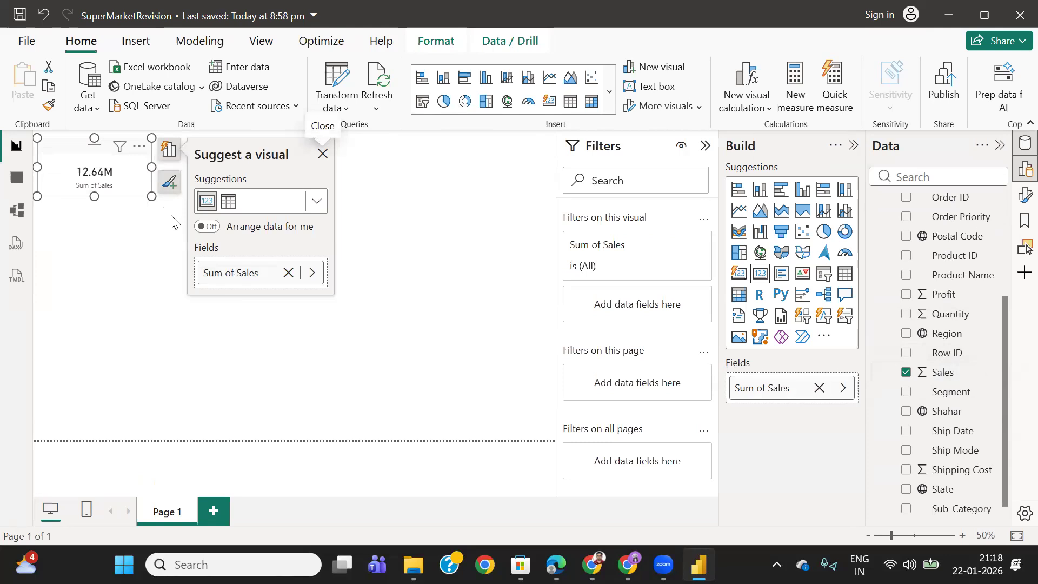
drag(154, 201, 182, 218)
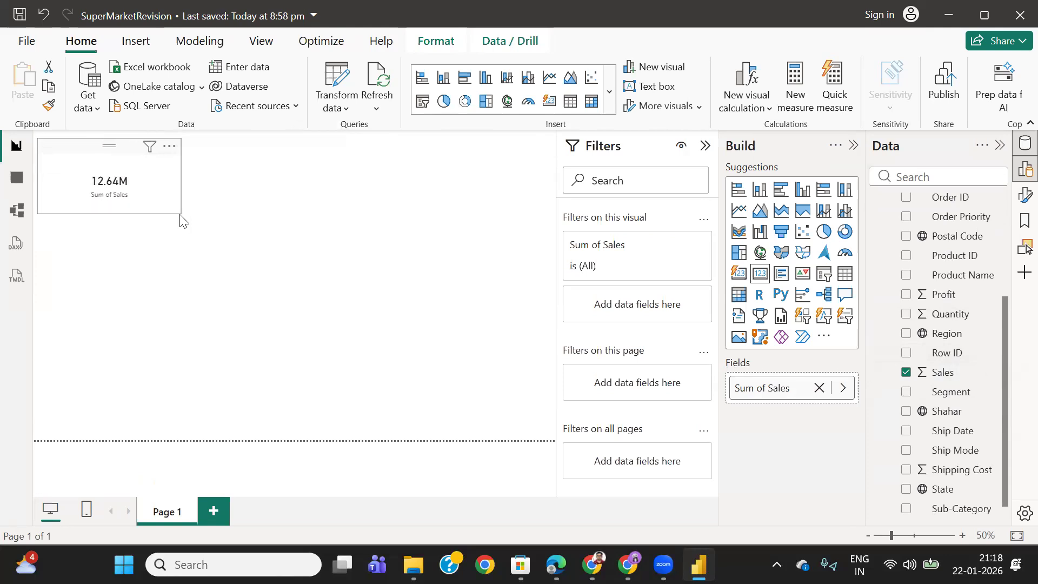
Create a measure in the Orders table defined as Total_Sales = SUM(Orders[Sales])
scroll(906, 206, up, 5)
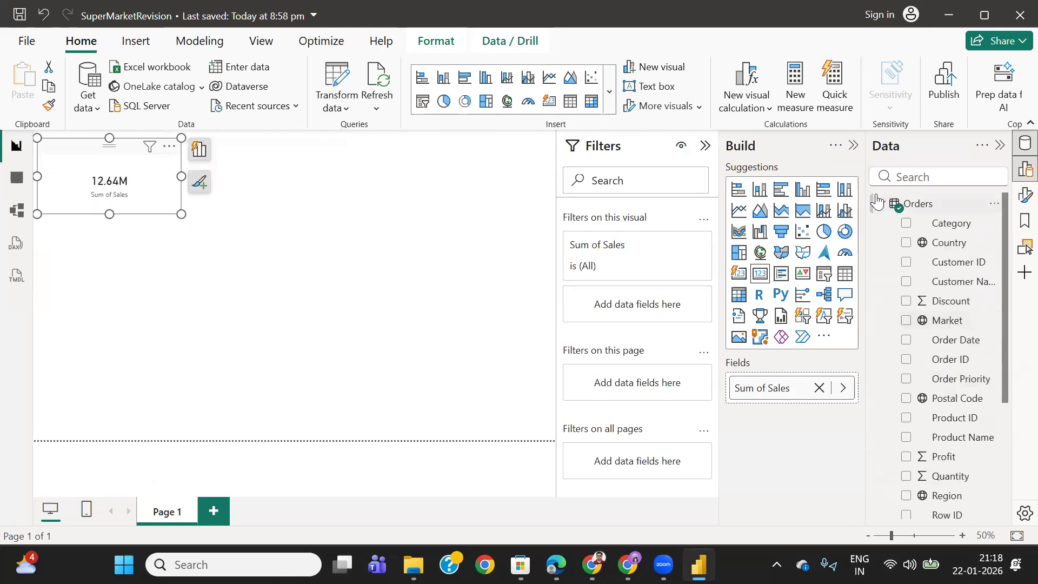
click(881, 203)
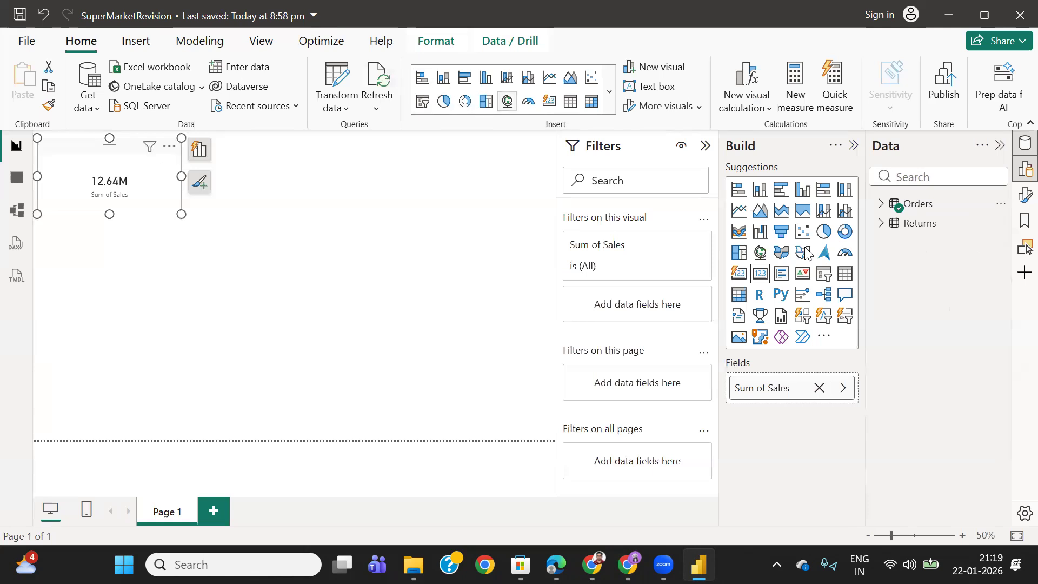
click(999, 208)
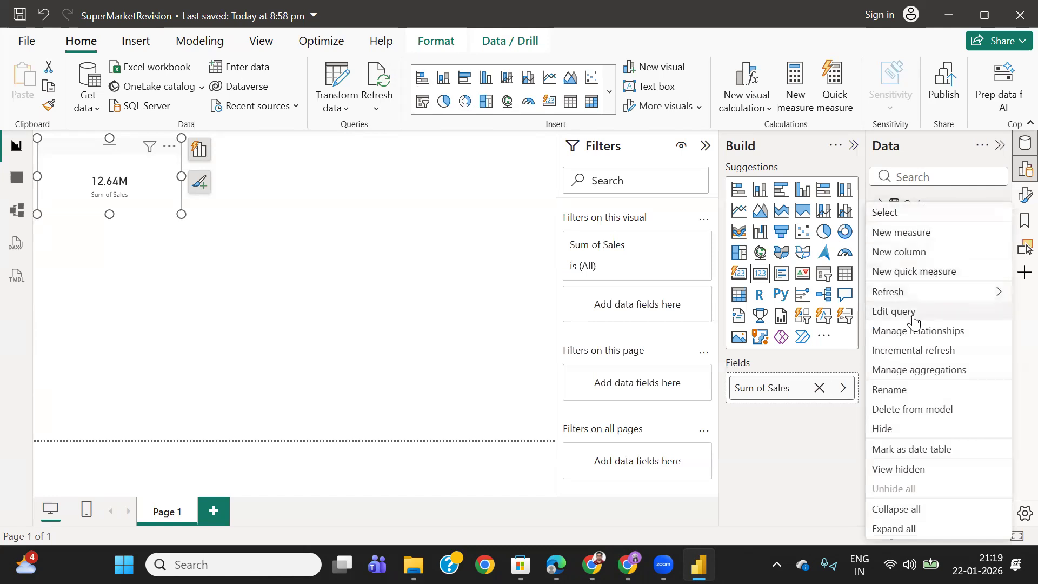
click(914, 231)
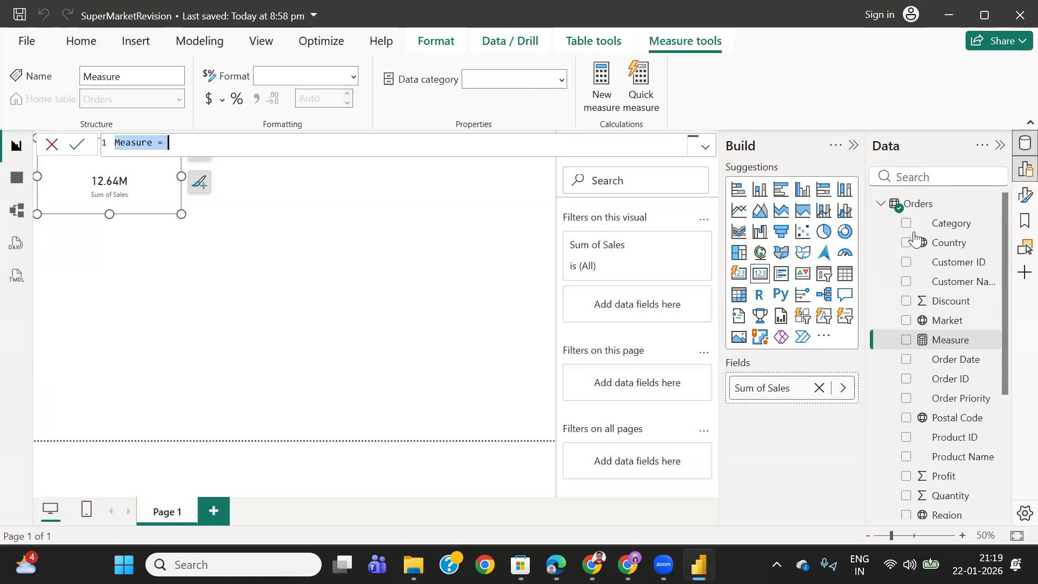
text(Total)
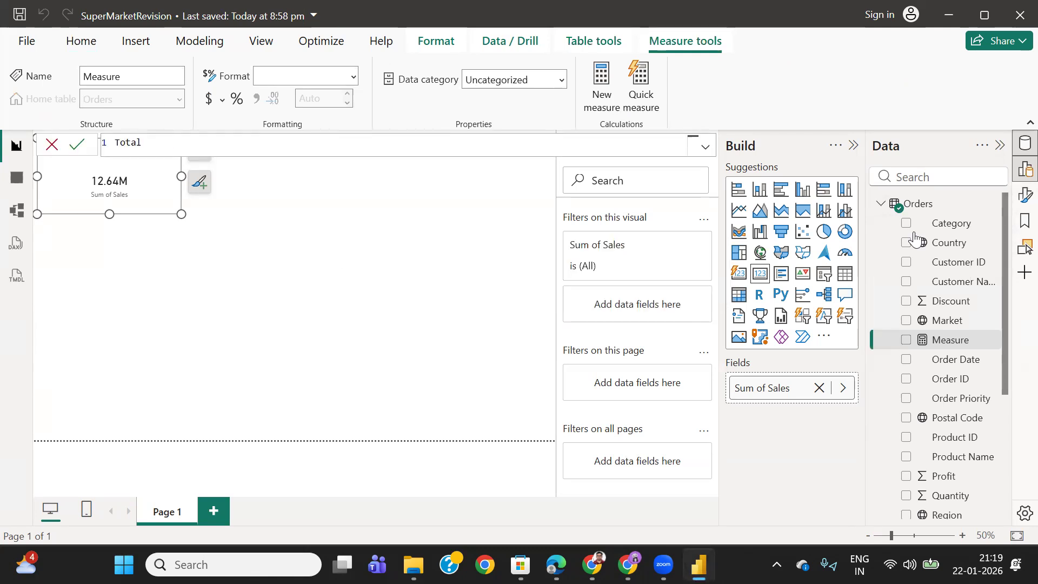
text(_Sales = SUM()
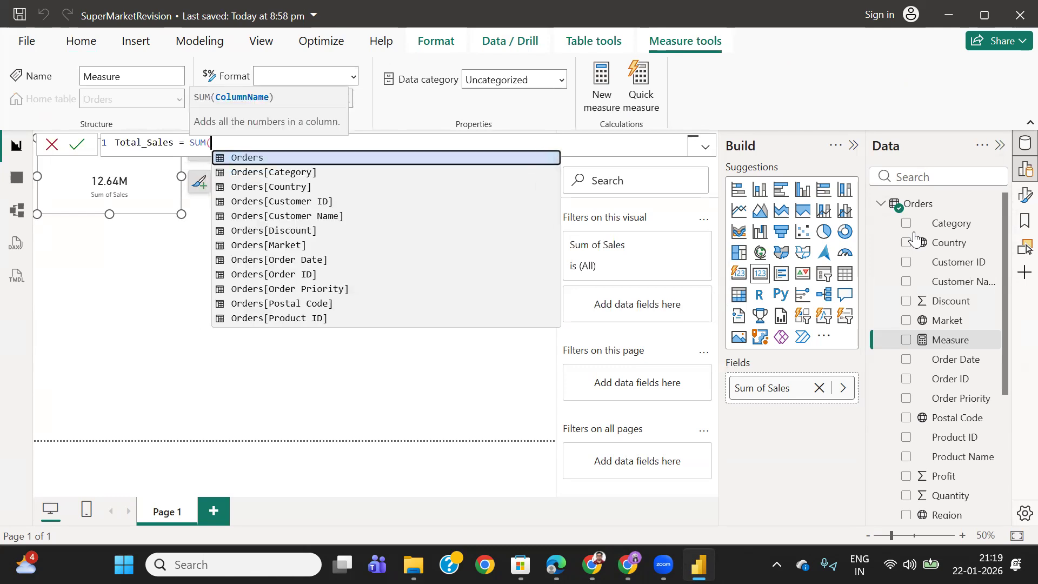
text(sale)
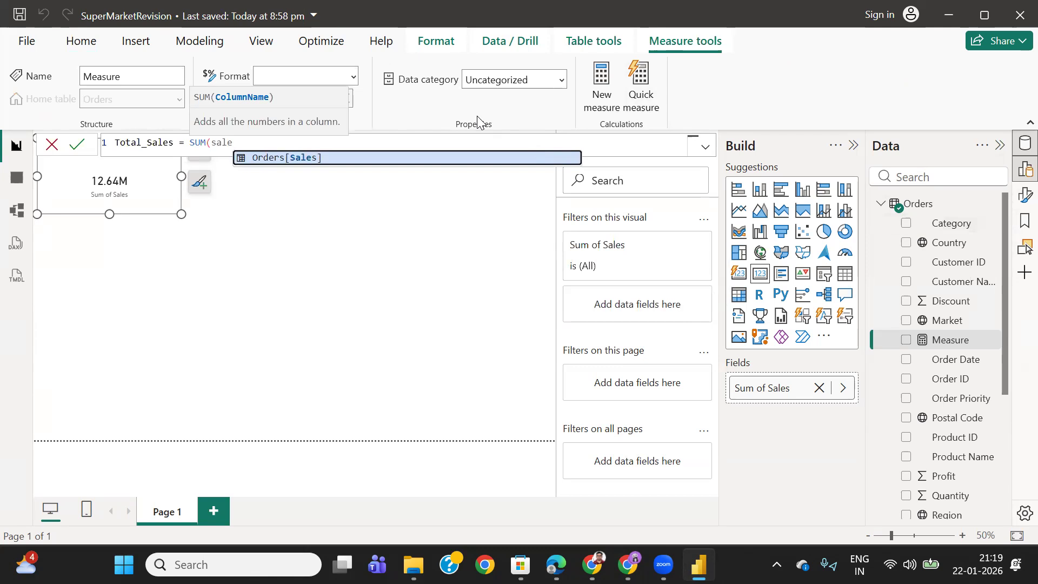
click(336, 157)
text())
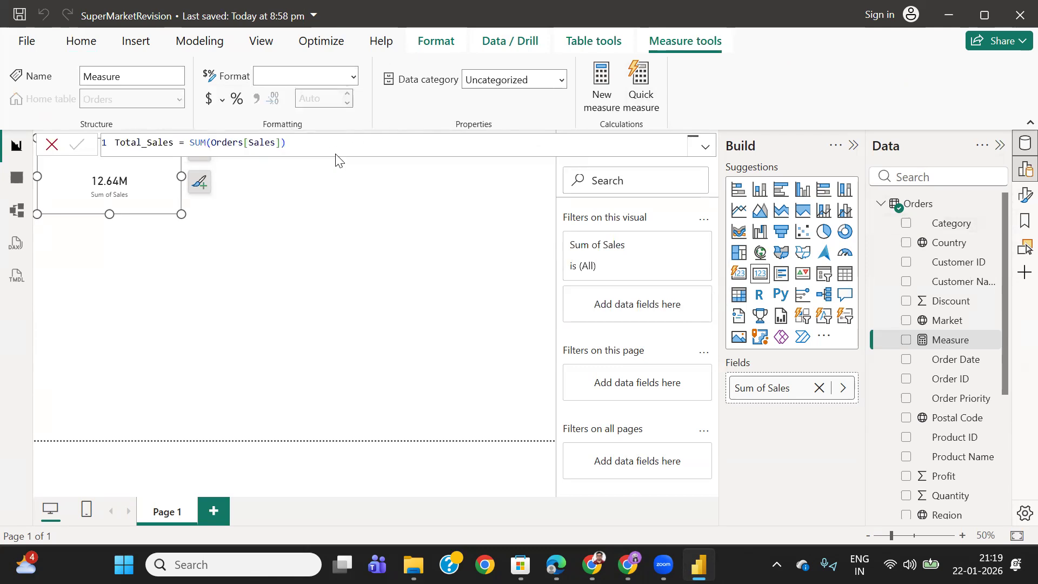
key(Return)
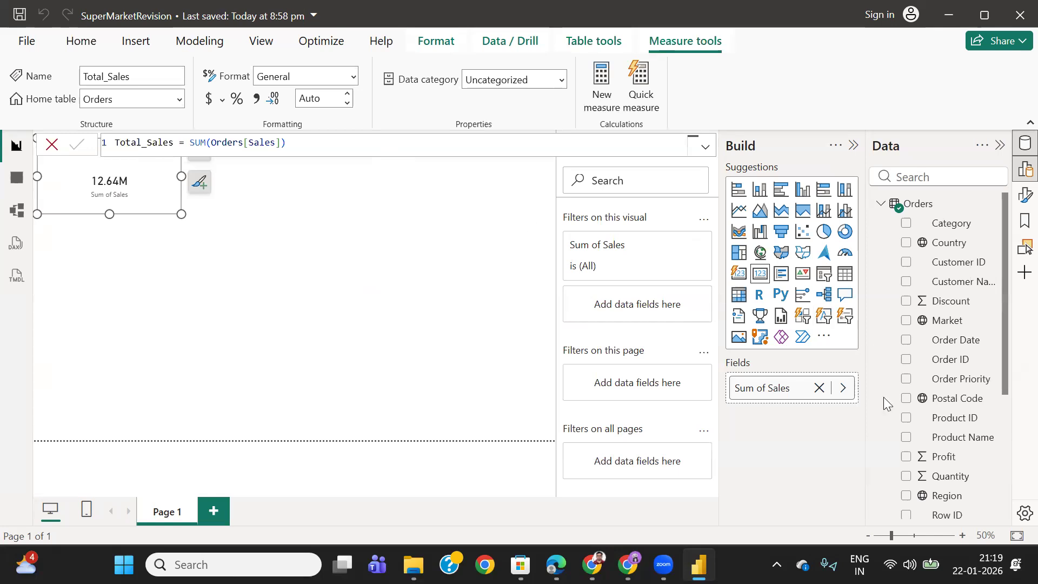
Add a card showing the Total_Sales measure beside the Sum of Sales card on the report page
scroll(965, 429, down, 3)
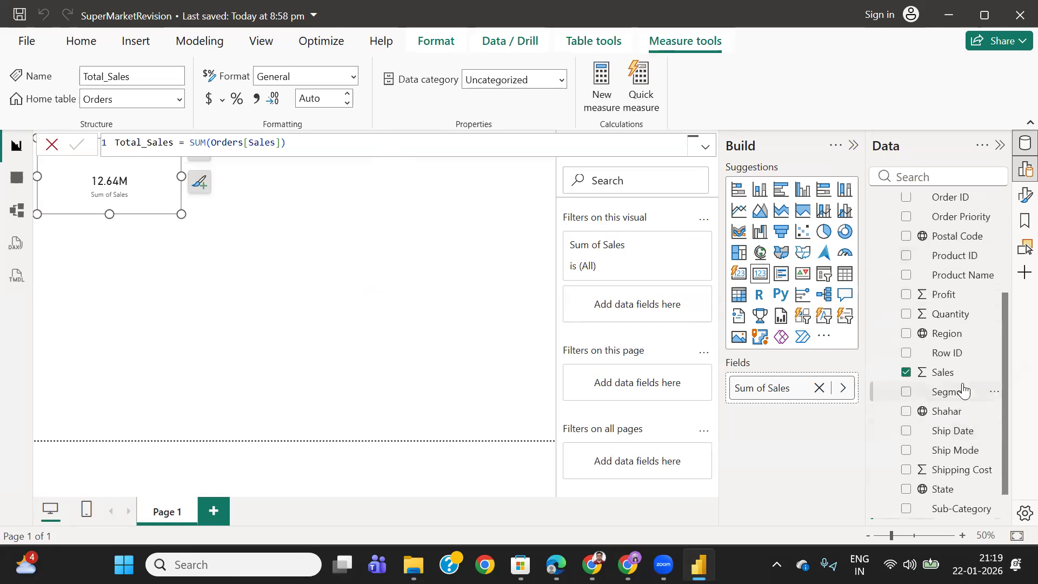
scroll(963, 391, down, 1)
drag(962, 491, 301, 190)
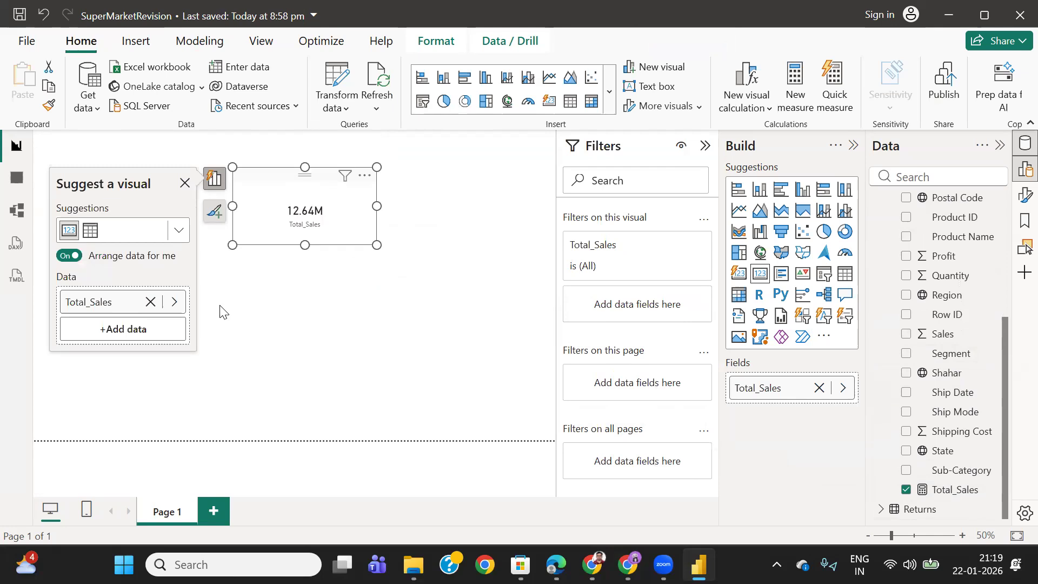
click(255, 322)
Remove the Sum of Sales card and put the Total_Sales card in its place in the page's upper-left corner, slightly reduced in size
click(136, 187)
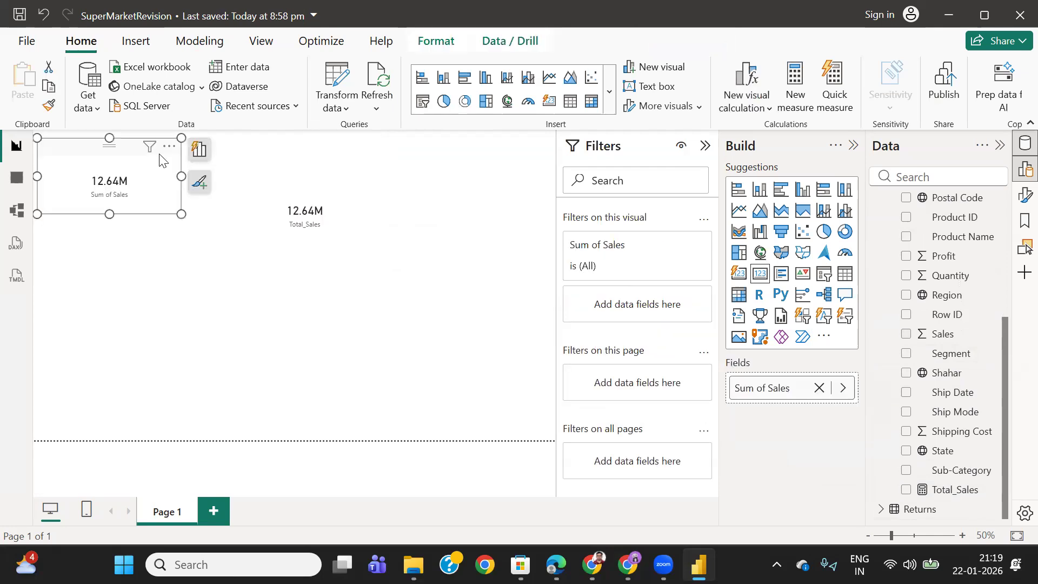
click(169, 146)
click(229, 184)
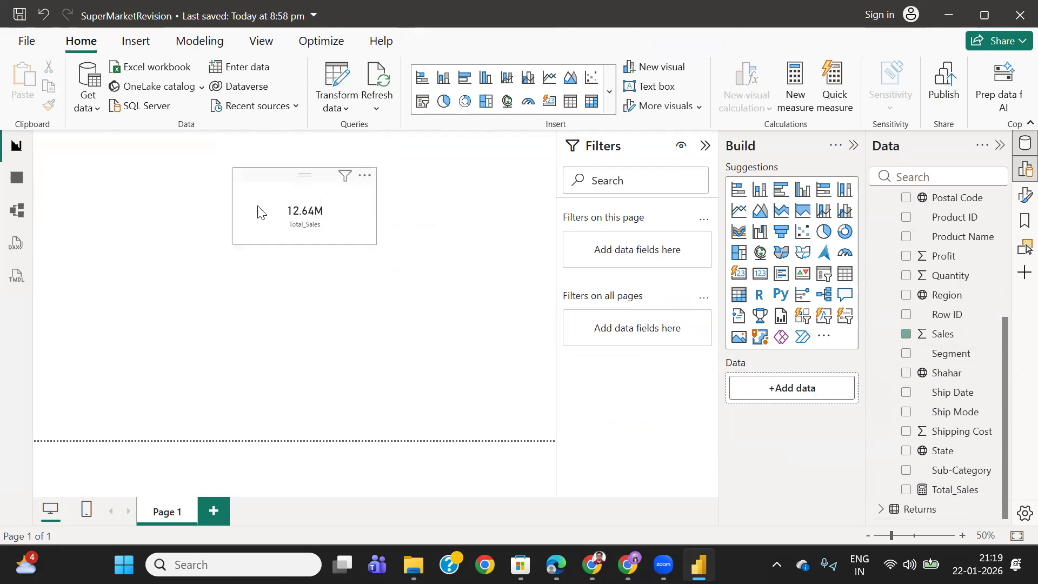
drag(271, 190, 96, 168)
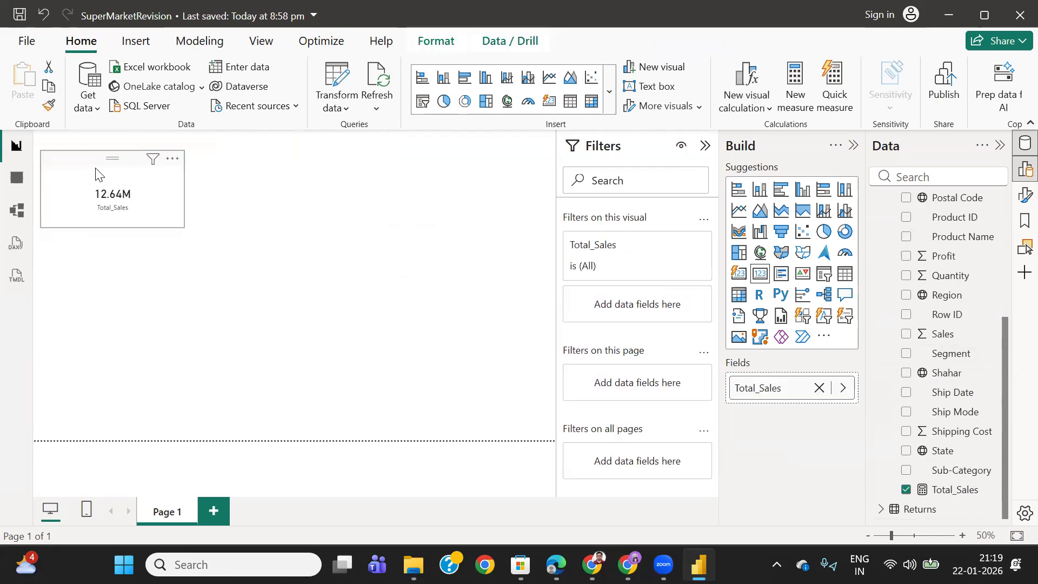
drag(185, 228, 179, 220)
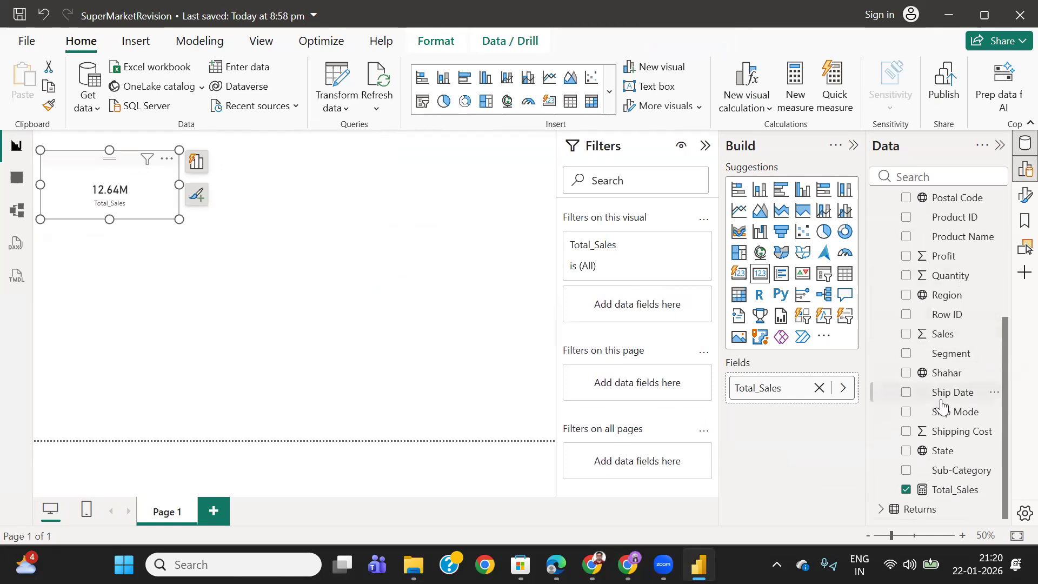
Place a Sum of Sales card from the Orders Sales field beside the Total_Sales card for comparison and remove it again
drag(944, 334, 365, 194)
click(352, 289)
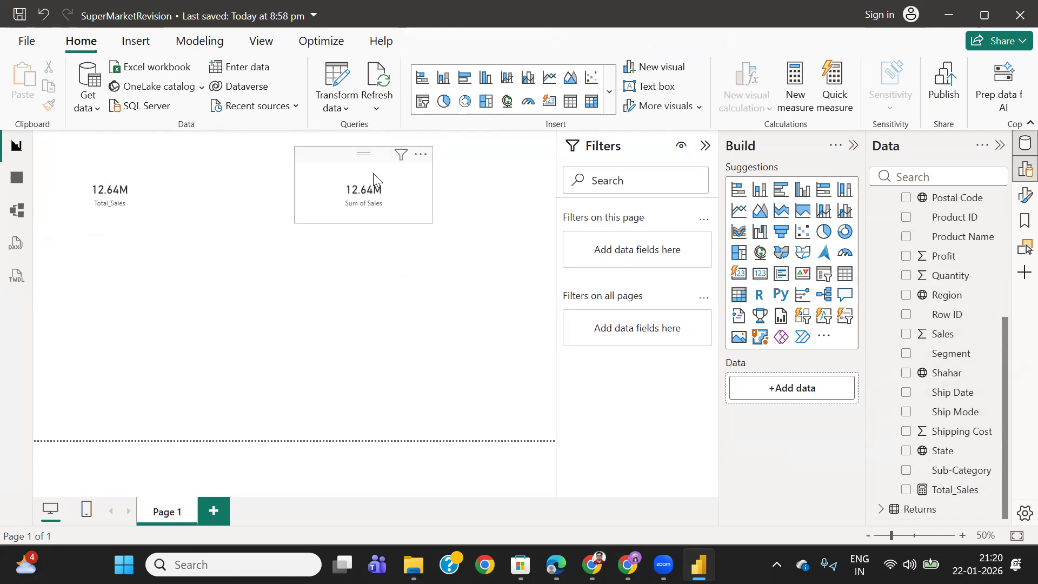
drag(377, 177, 383, 194)
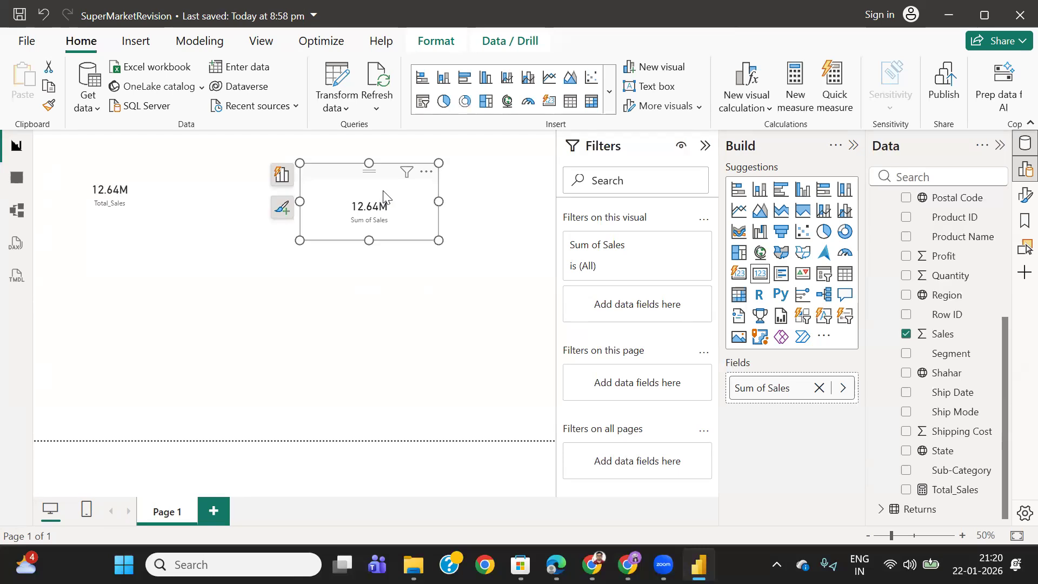
drag(383, 194, 389, 194)
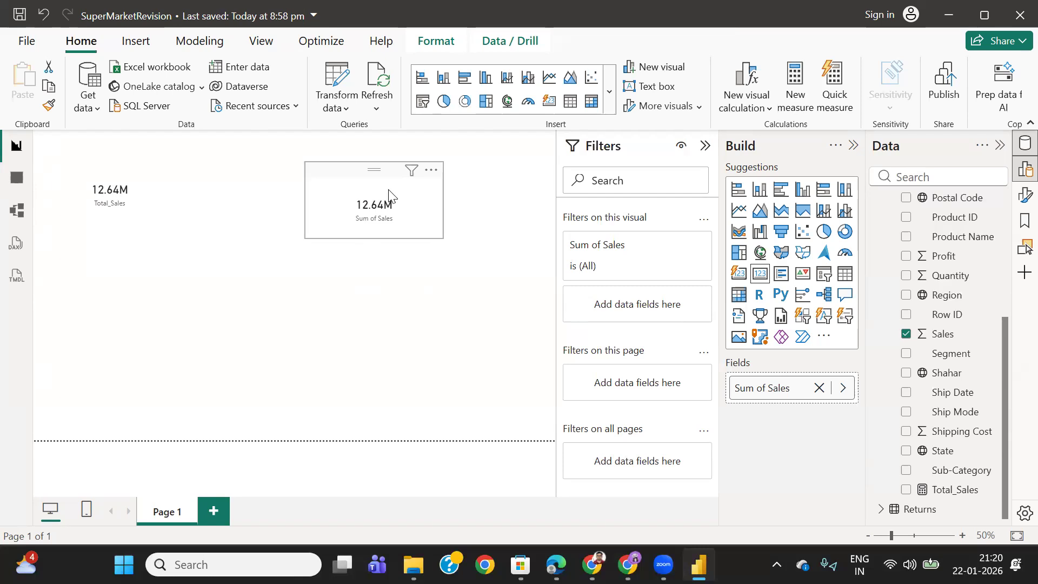
drag(389, 195, 389, 195)
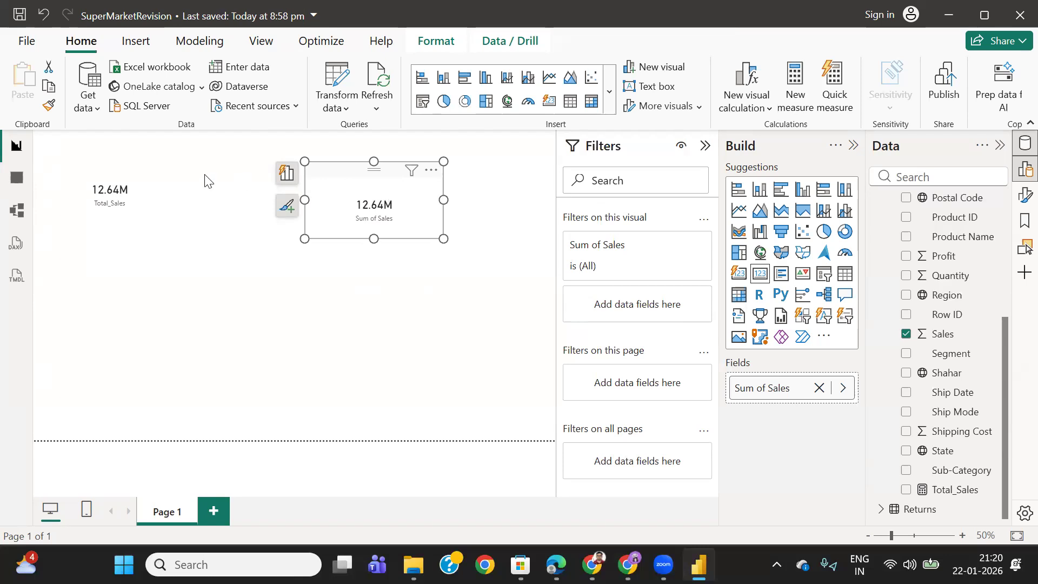
drag(150, 177, 170, 184)
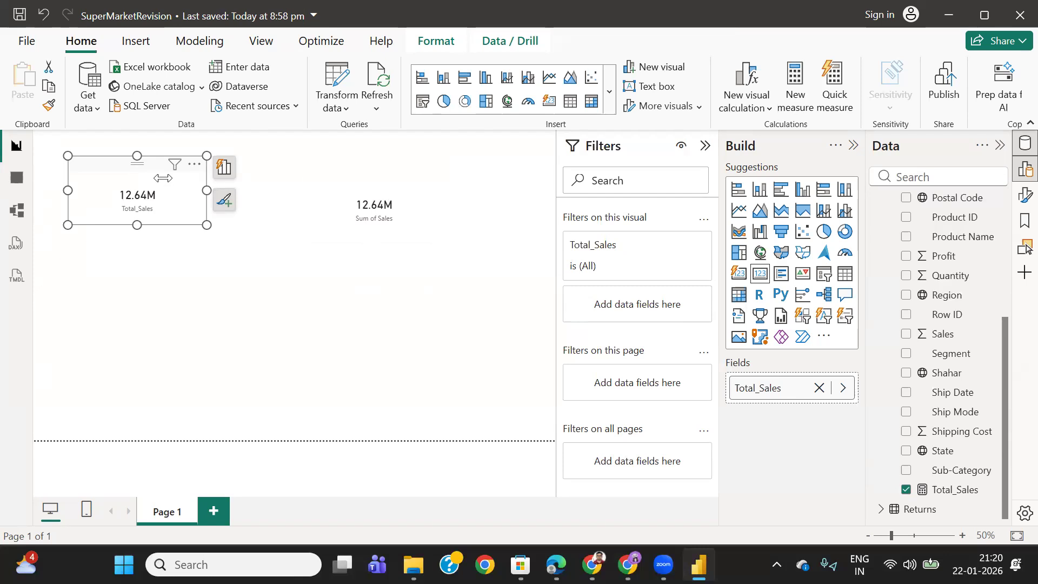
drag(370, 188, 364, 183)
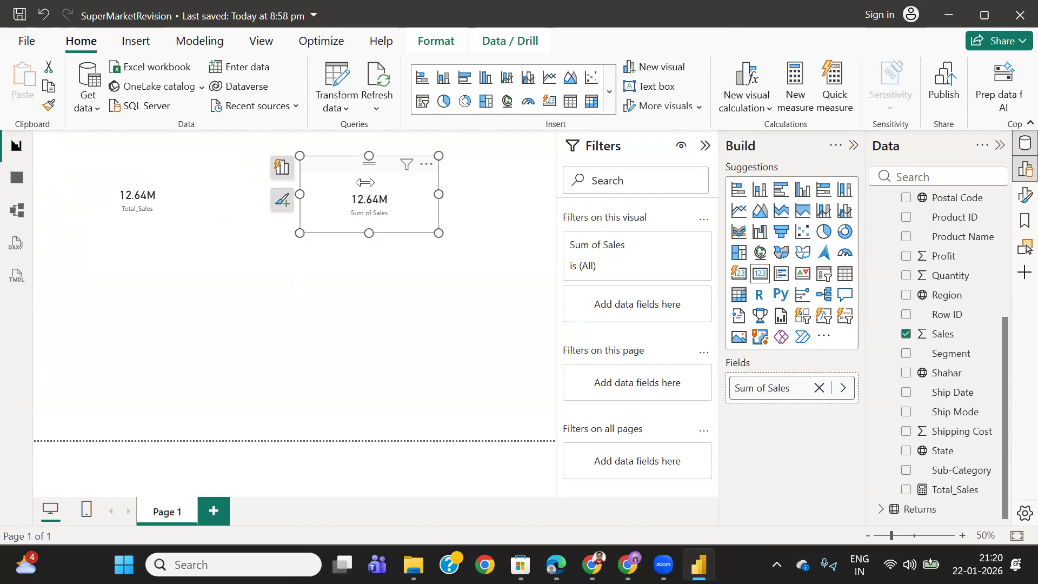
click(427, 166)
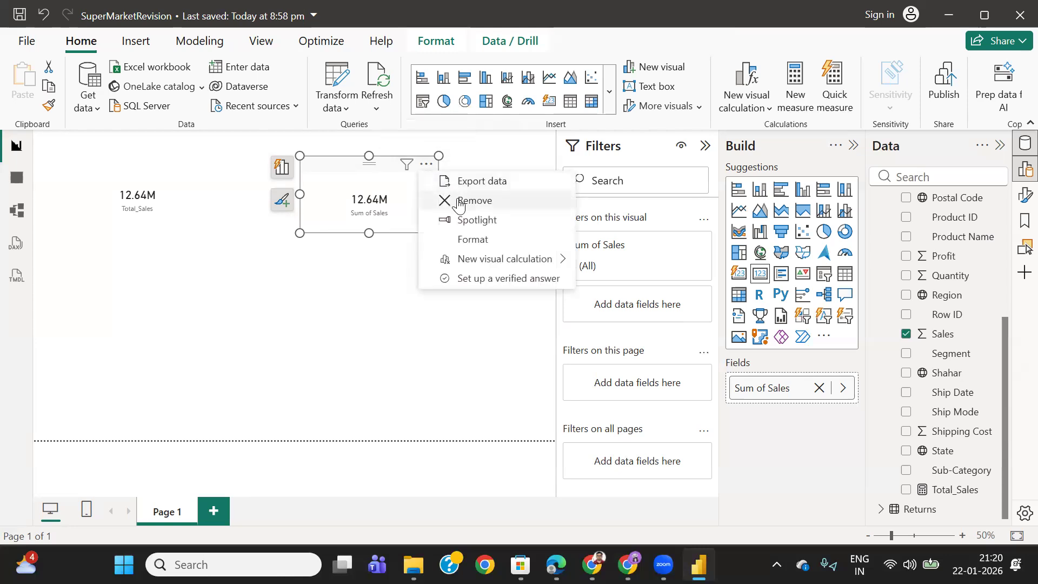
click(456, 199)
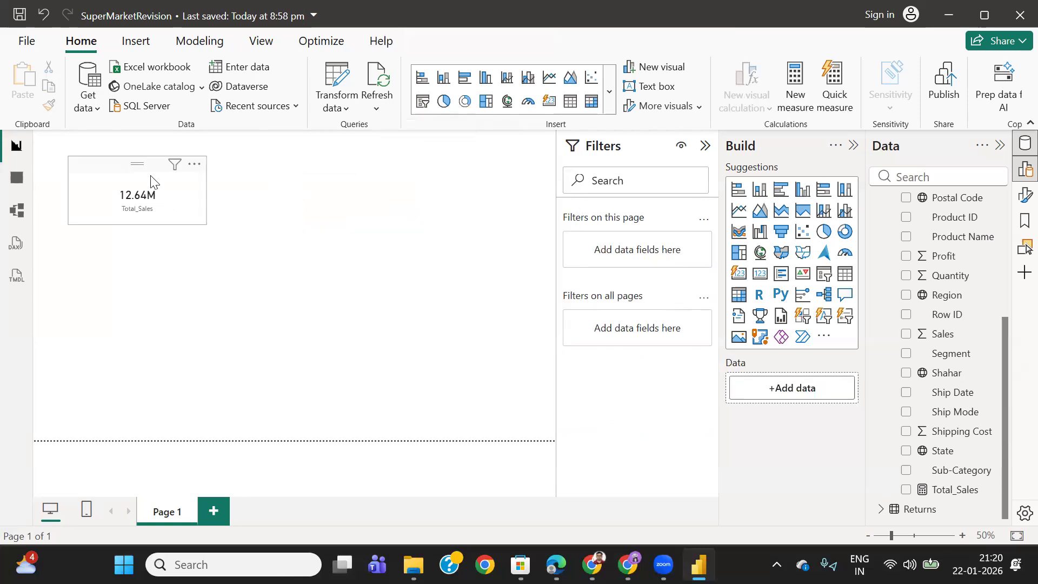
Move the Total_Sales card closer to the report page's upper-left corner
drag(151, 181, 147, 180)
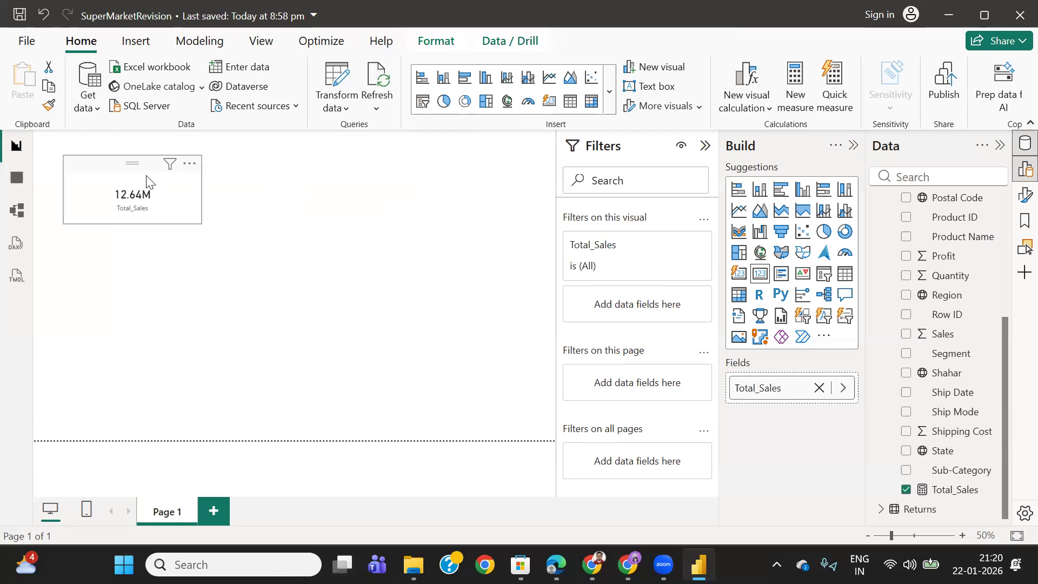
click(397, 349)
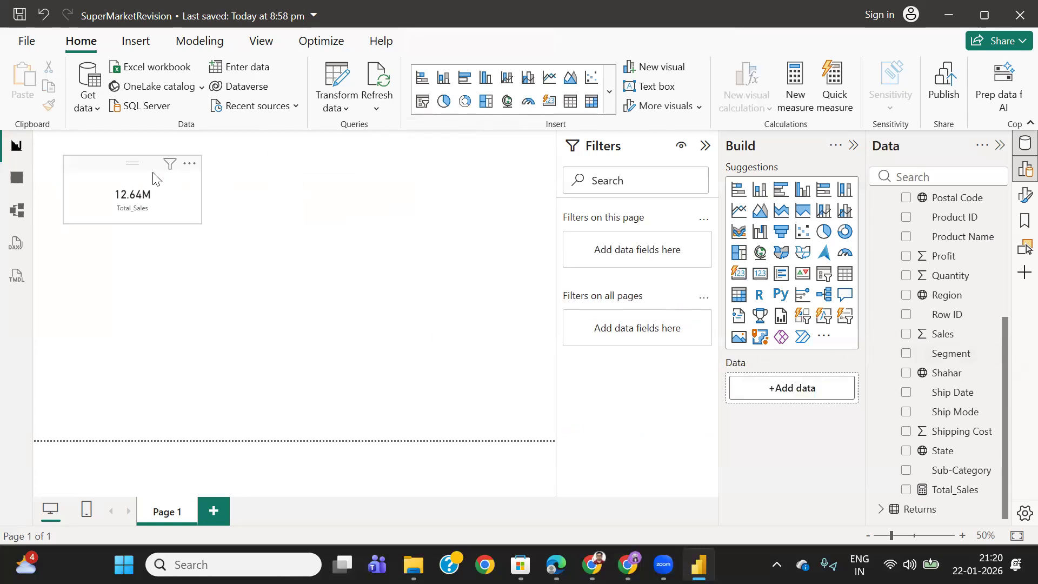
drag(155, 179, 151, 175)
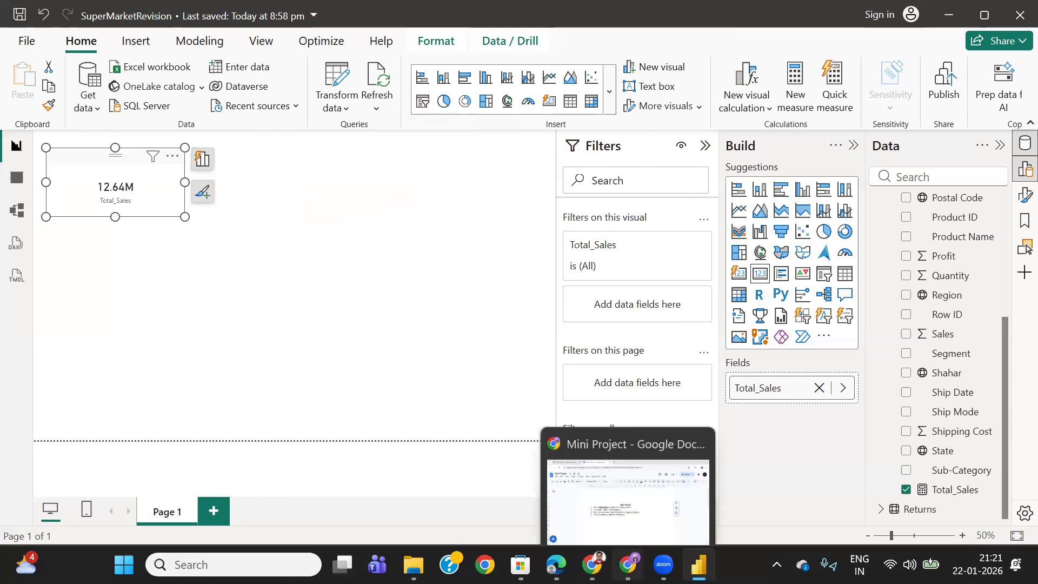
Switch to the Mini Project document in Google Docs and highlight Growth % and Orders in the KPI line
click(627, 564)
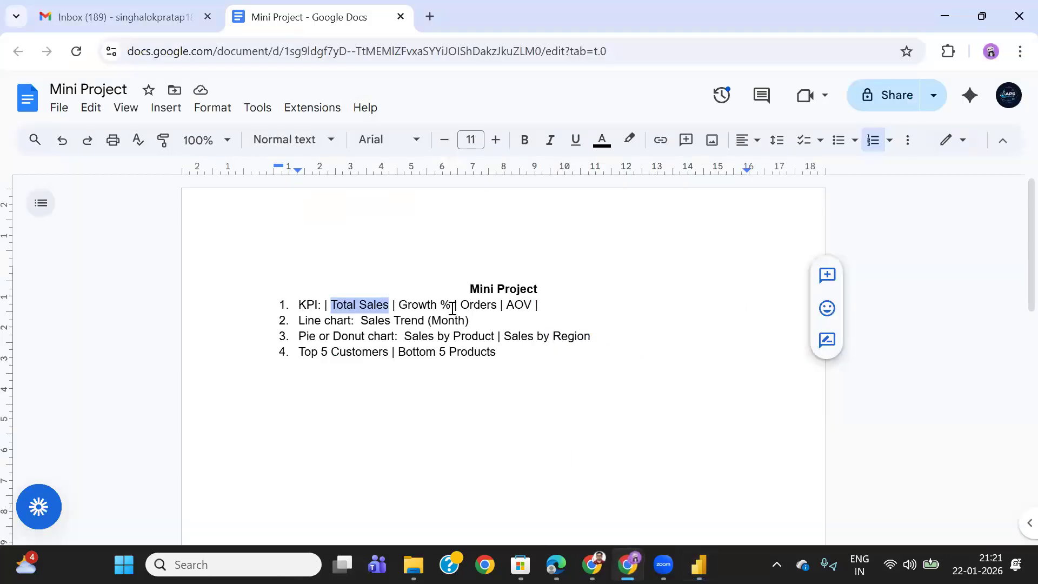
drag(451, 307, 402, 305)
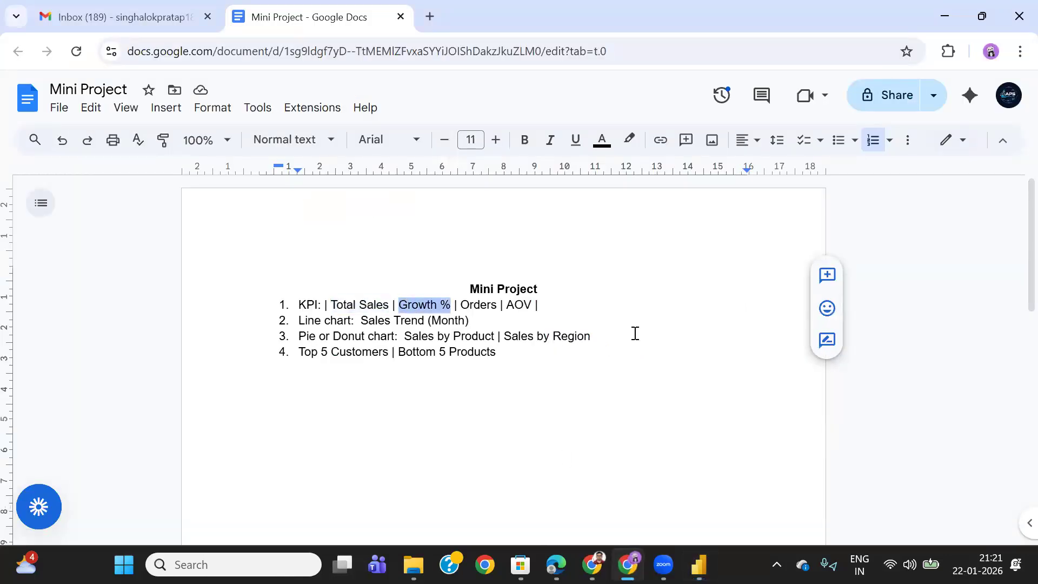
drag(499, 305, 458, 309)
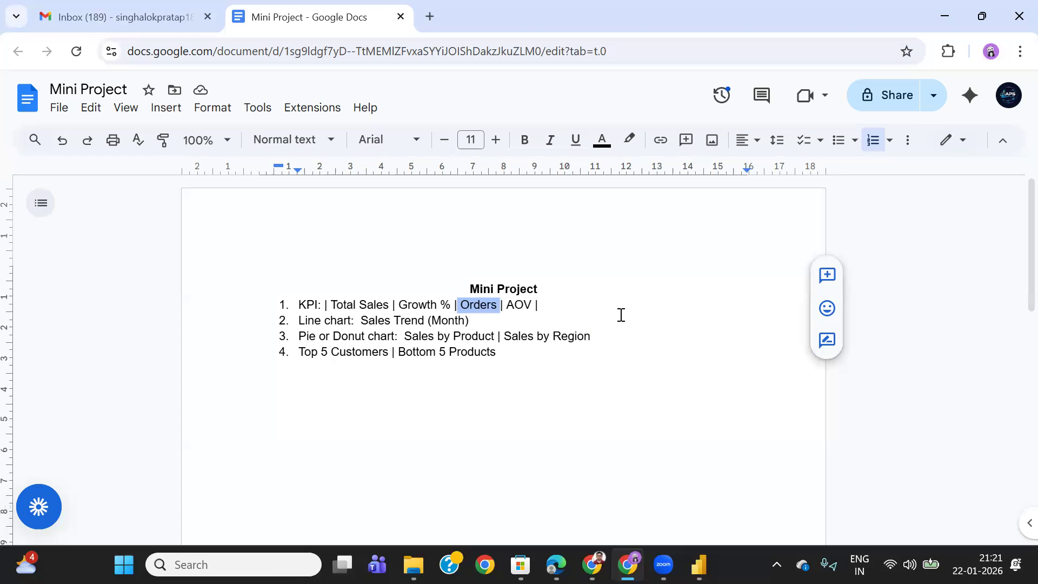
Switch back to Power BI, examine the Order Date filter values in the Orders table data, and return to the report page
mouse_move(703, 563)
click(703, 504)
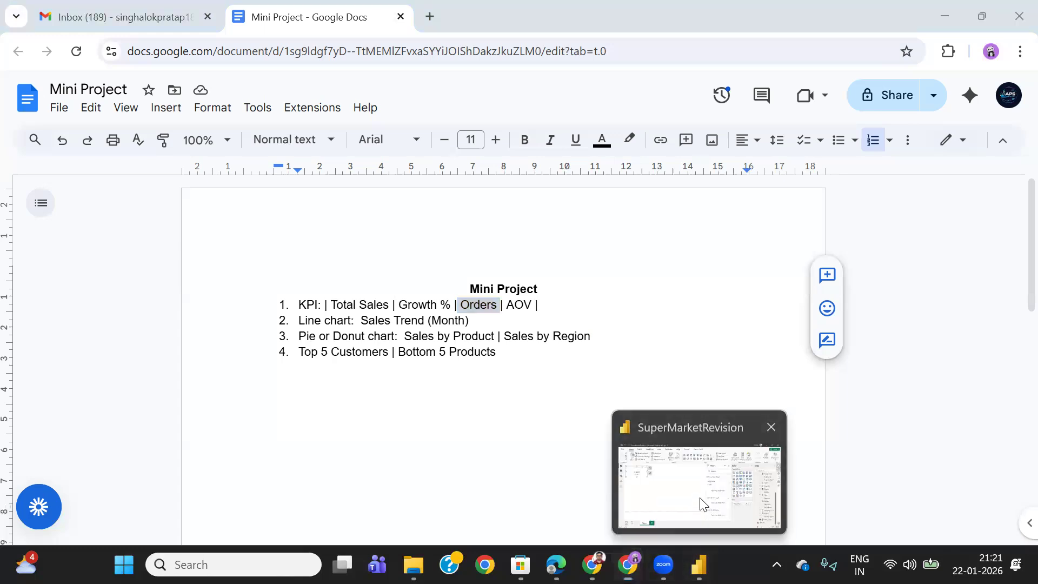
click(17, 177)
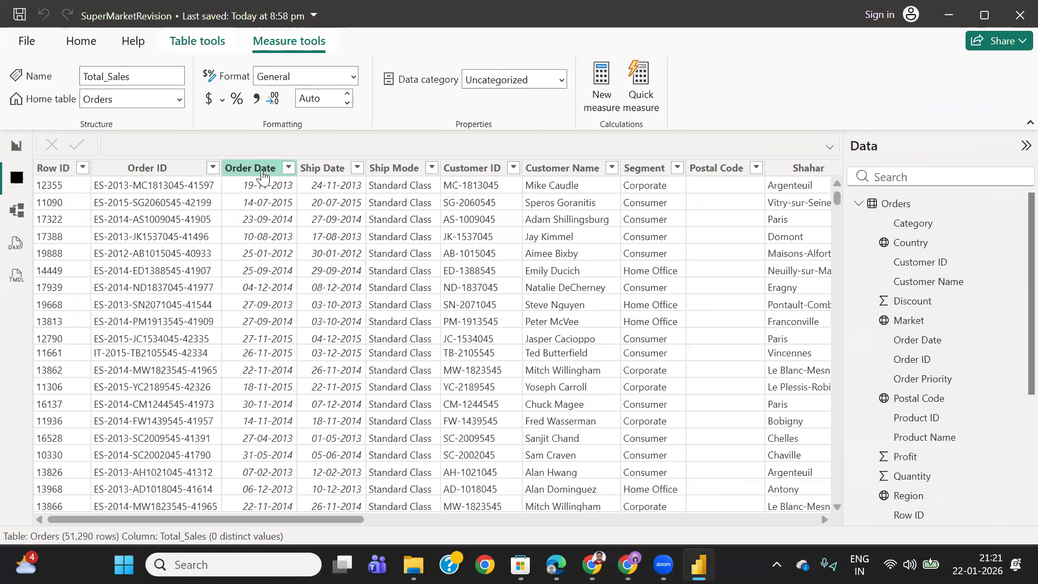
click(263, 171)
click(289, 167)
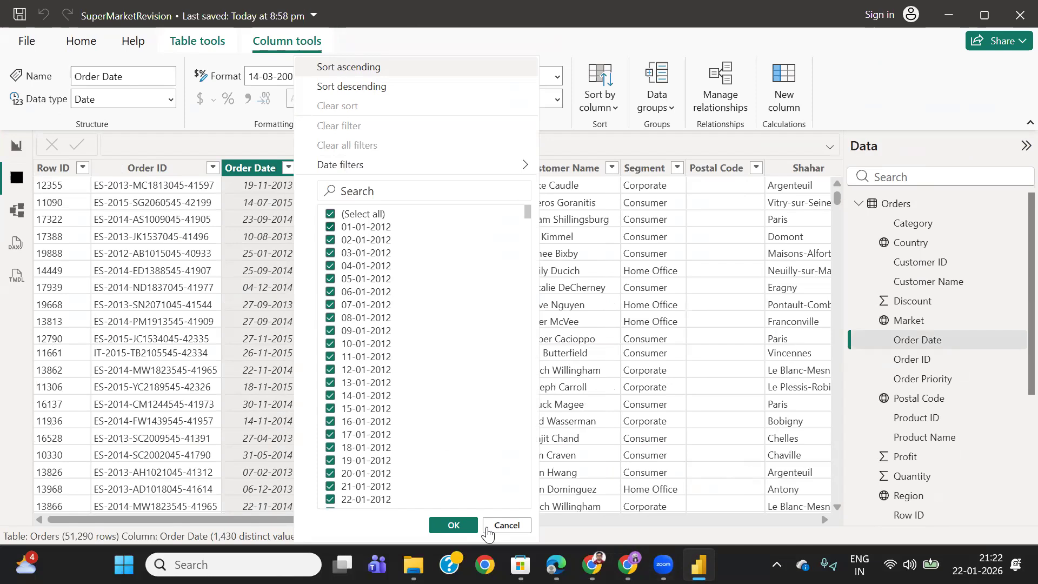
click(488, 529)
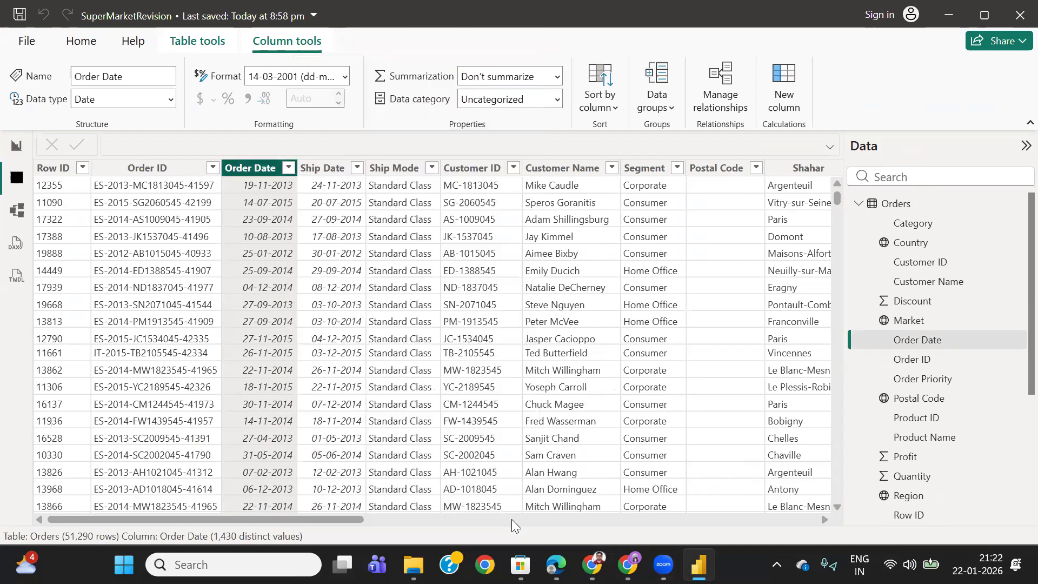
click(17, 145)
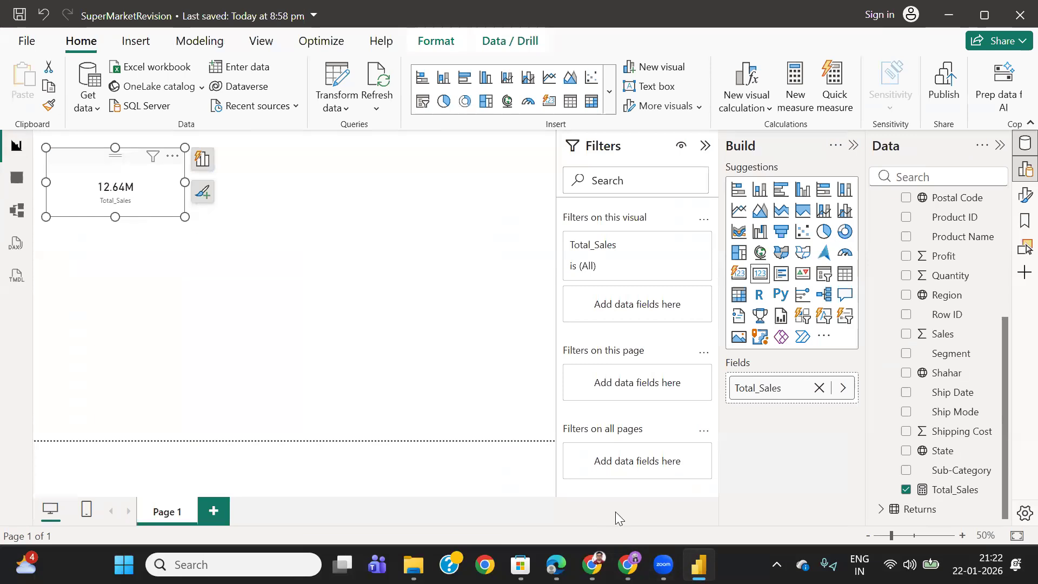
Return to the Mini Project document in Google Docs and review Orders in the KPI line, leaving nothing highlighted
click(628, 565)
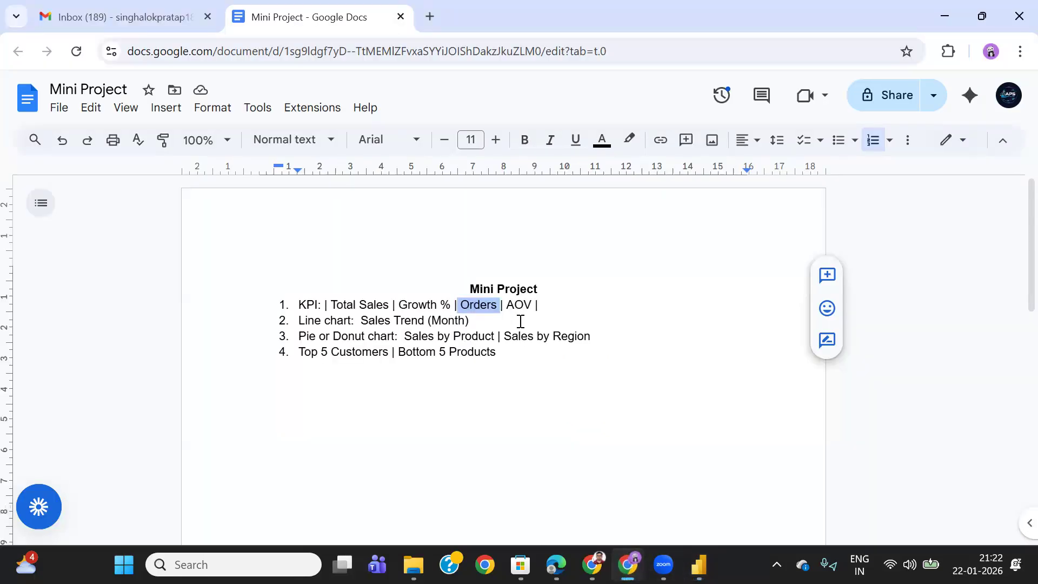
drag(498, 306, 463, 307)
click(626, 290)
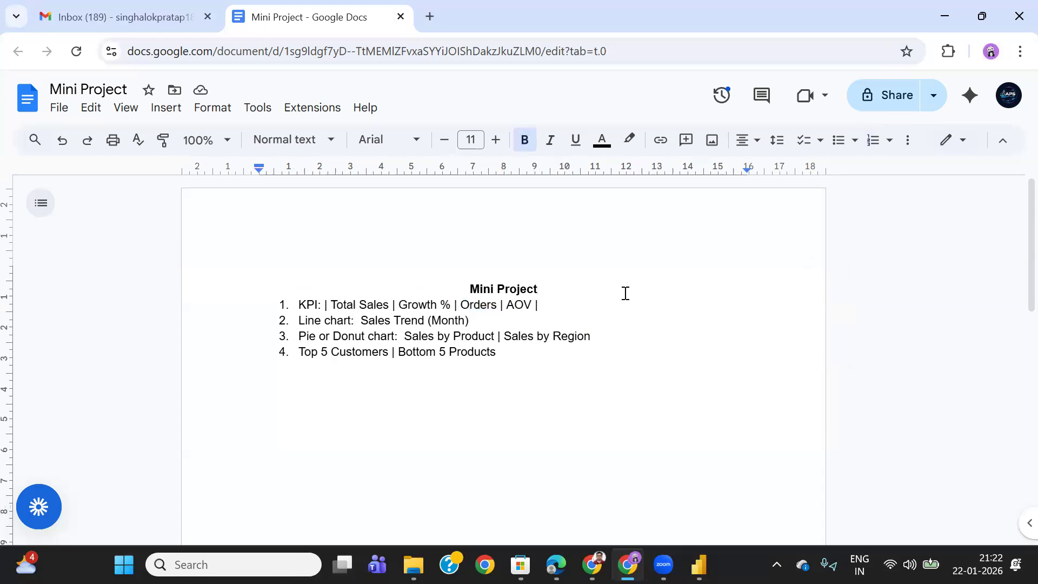